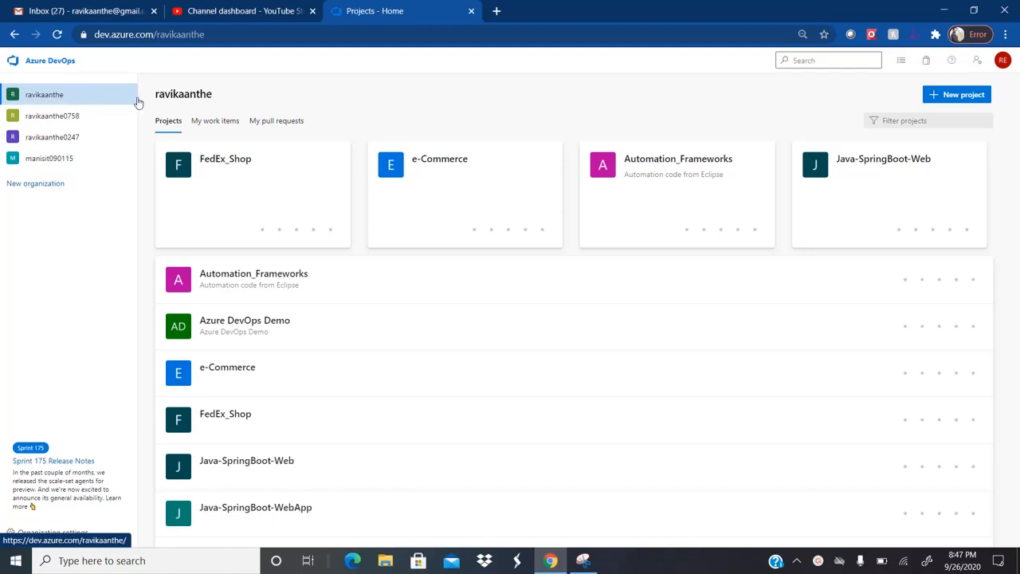
- Open the organization's process list from the FedEx_Shop project's settings and collapse the Scrum process
left_click(248, 195)
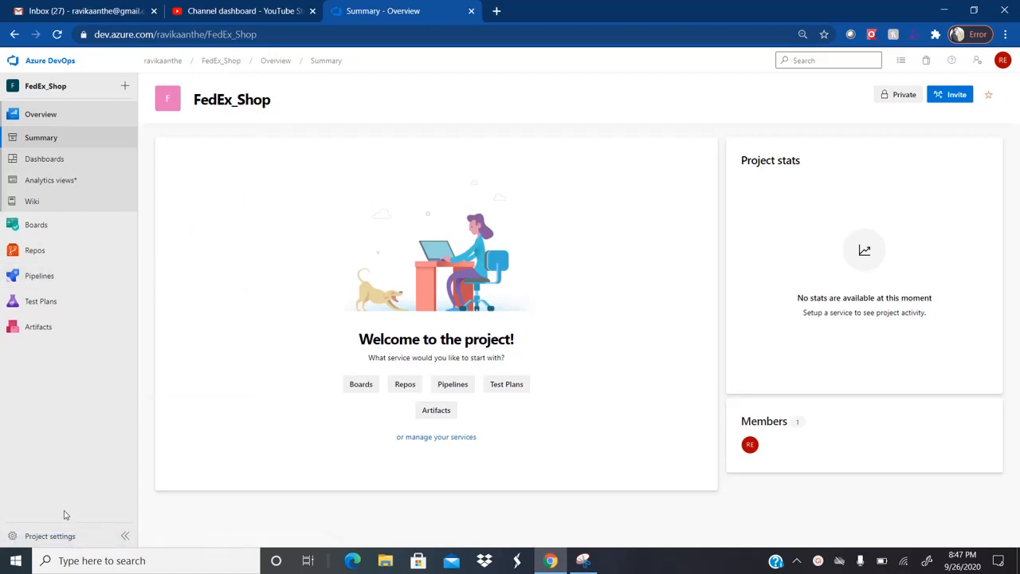
left_click(41, 542)
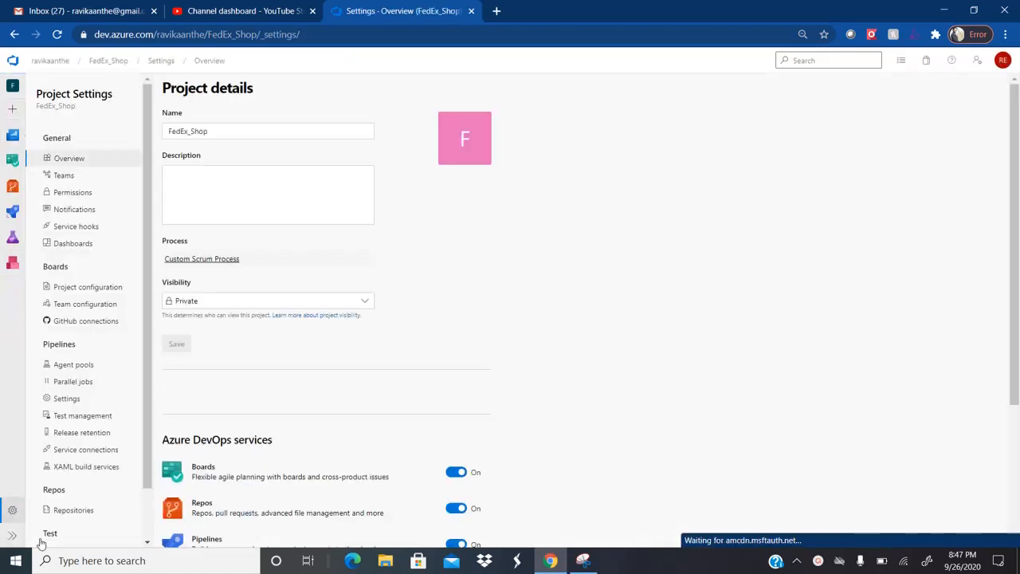
left_click(215, 261)
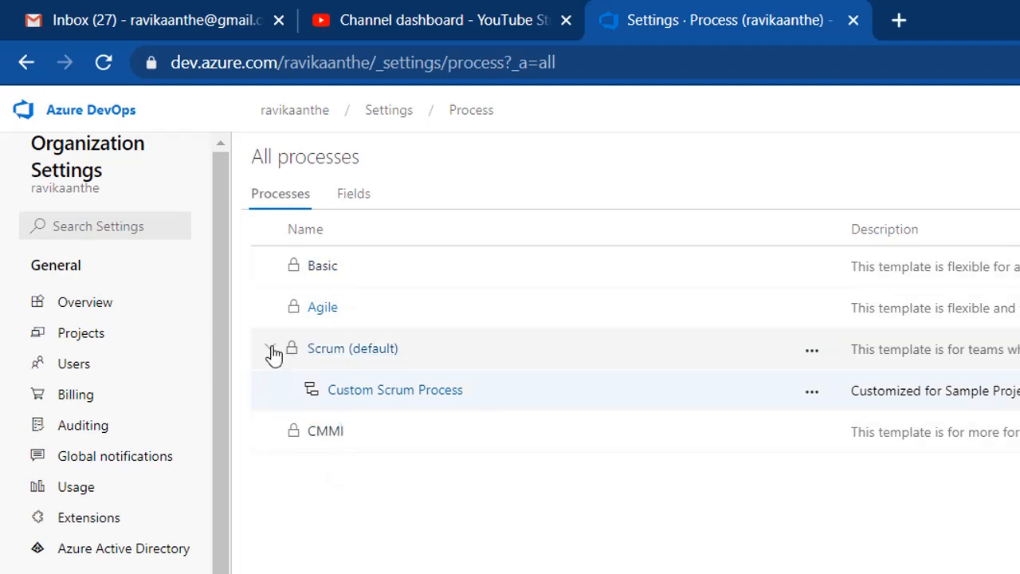
left_click(272, 351)
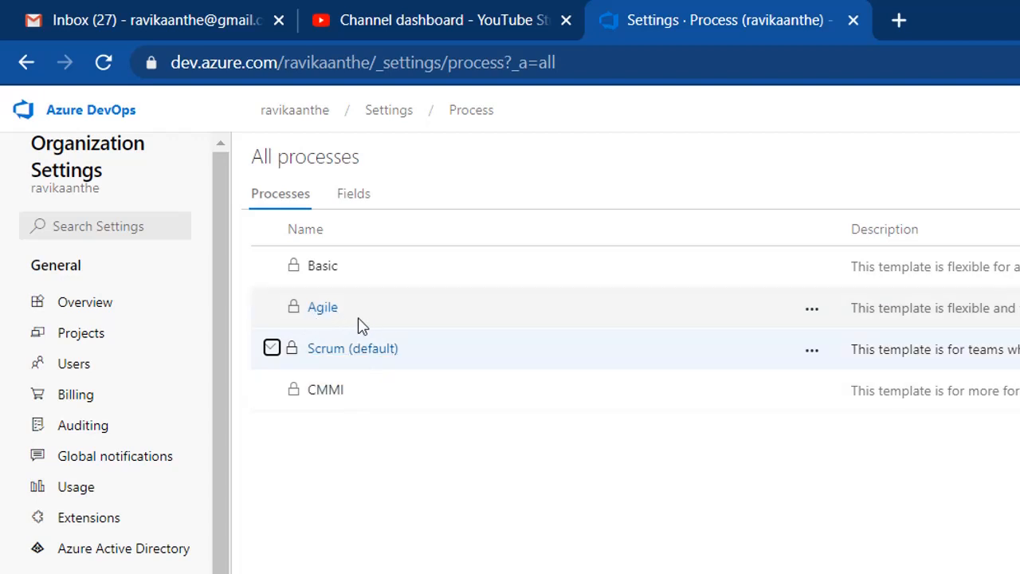
- Examine the work item types of the Agile and CMMI system processes and return to the process list
left_click(322, 310)
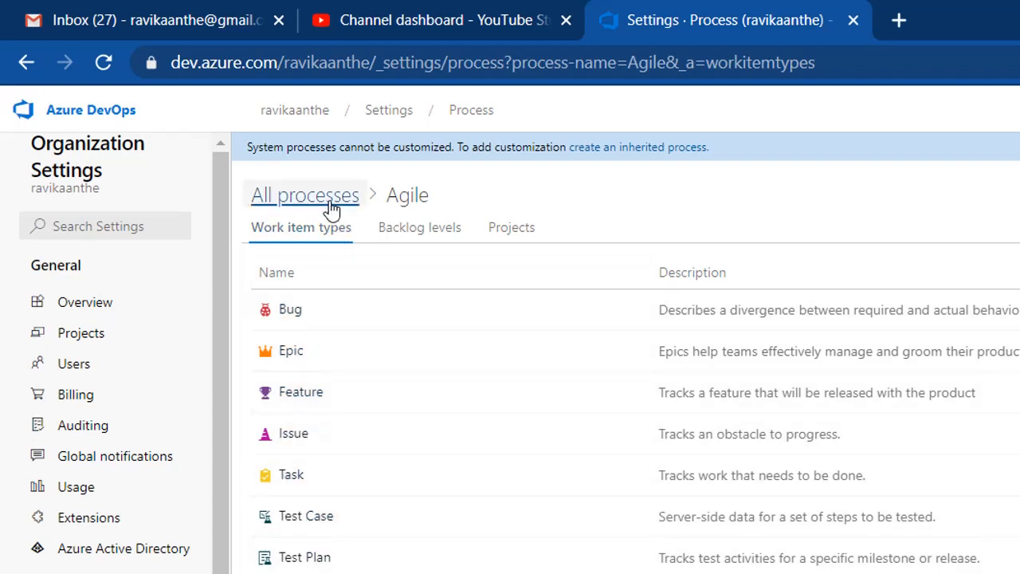
left_click(331, 201)
left_click(321, 434)
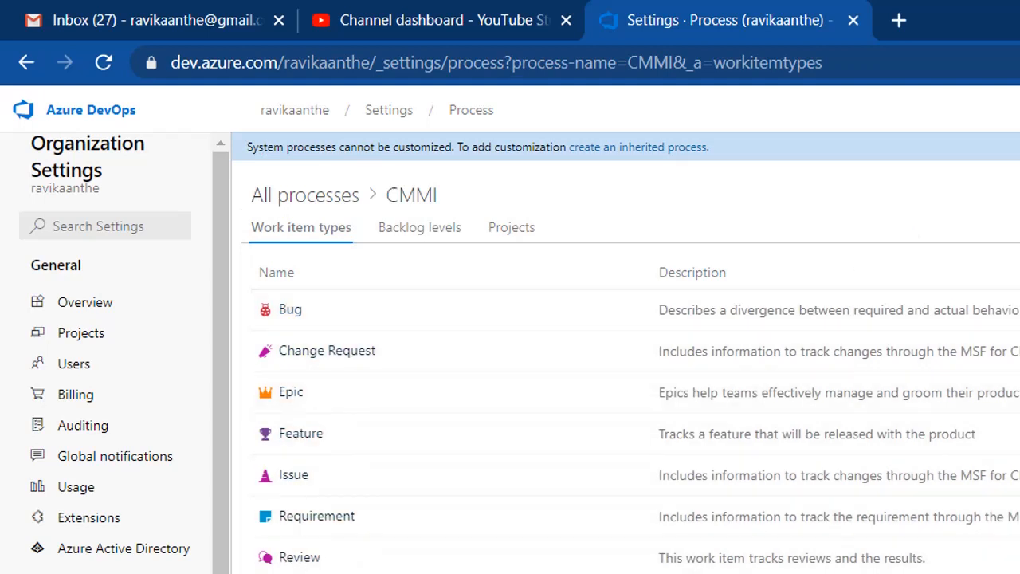
left_click(339, 204)
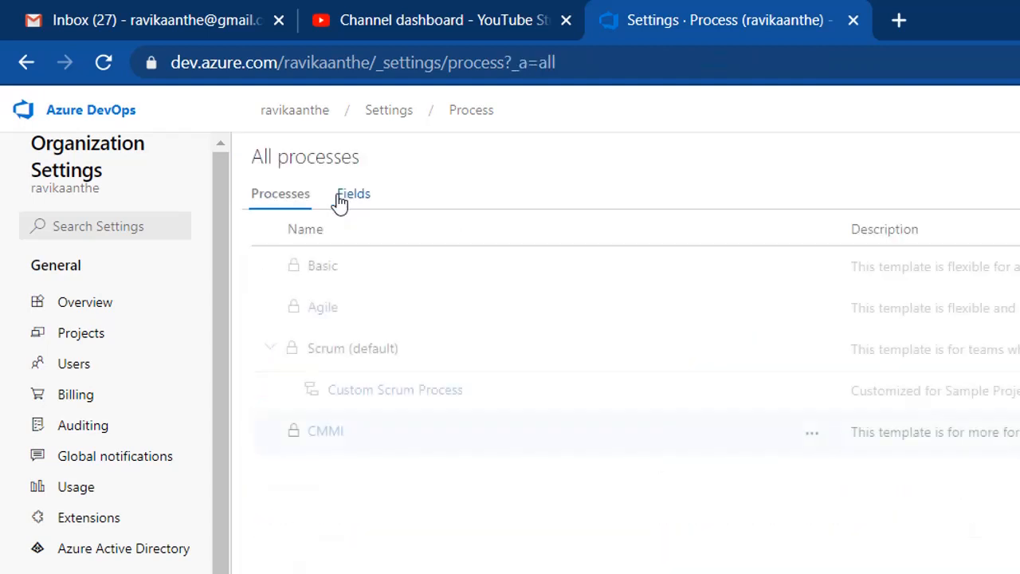
- Try to add a new field and a new group to the User Story layout of the Agile system process
left_click(271, 355)
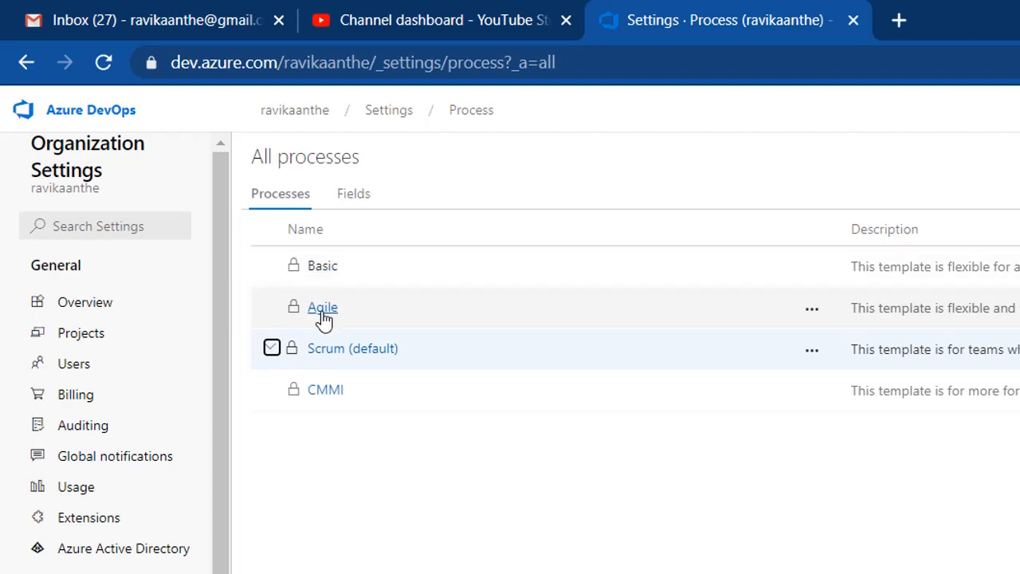
left_click(322, 317)
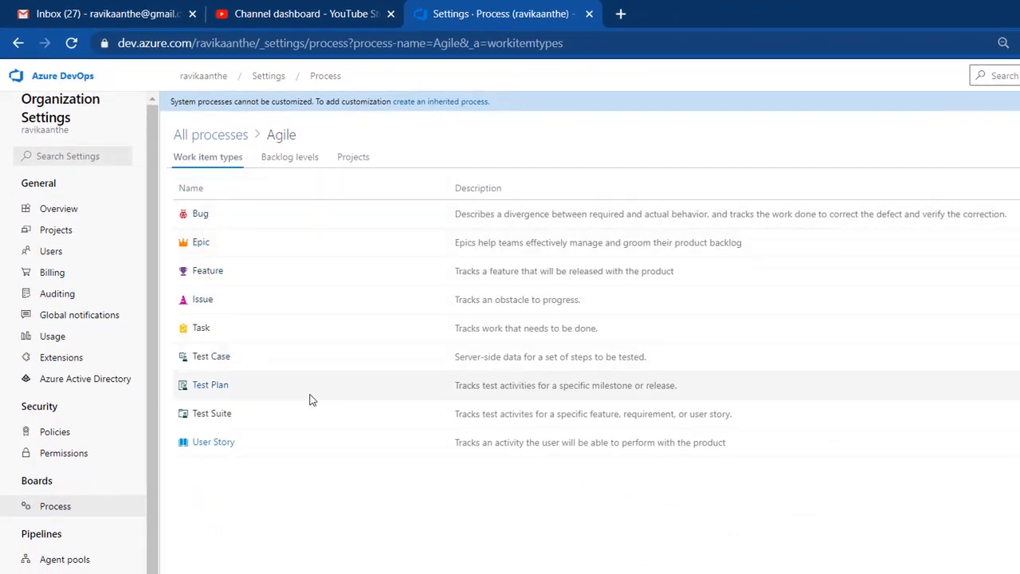
left_click(200, 444)
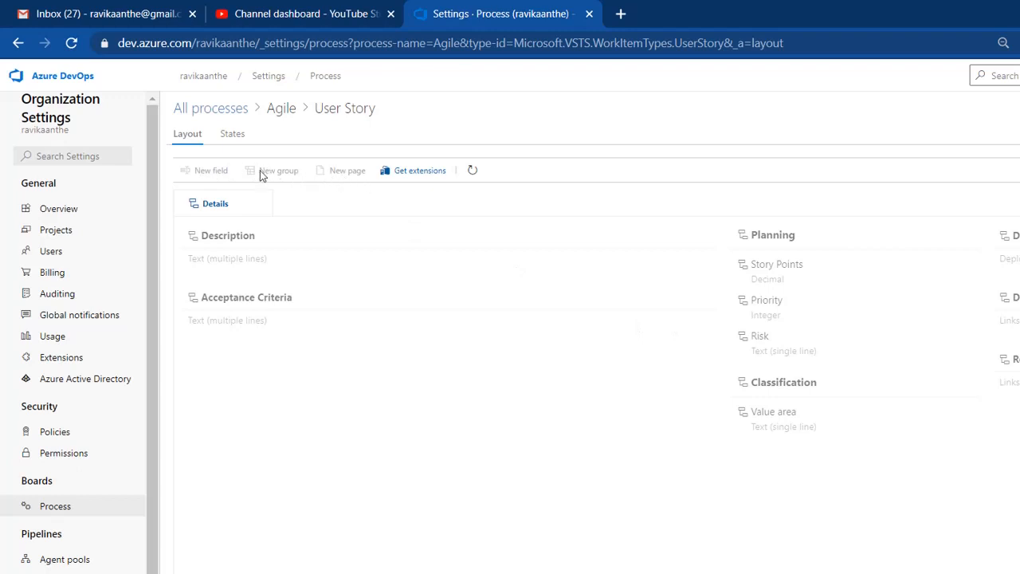
left_click(204, 173)
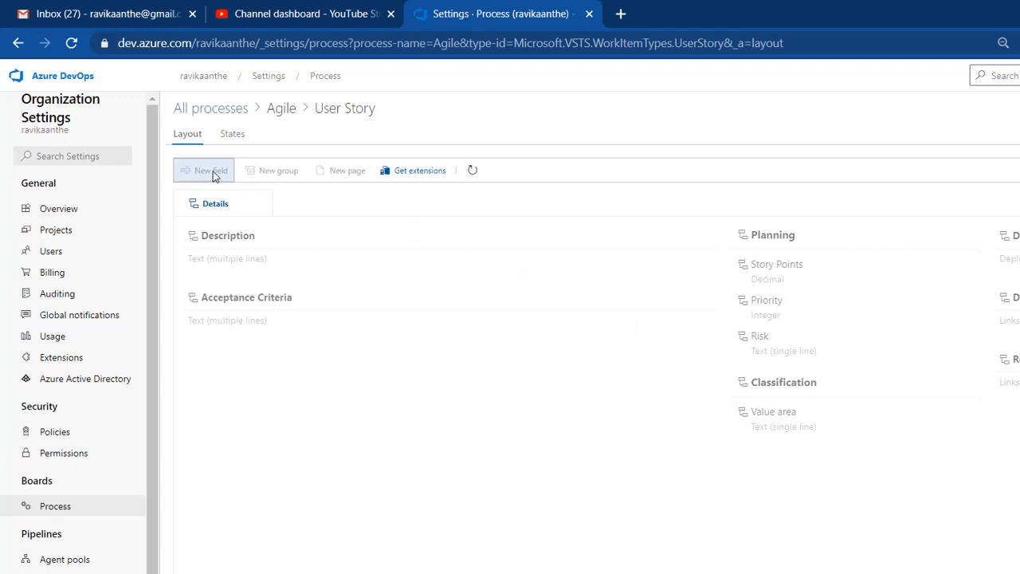
left_click(288, 173)
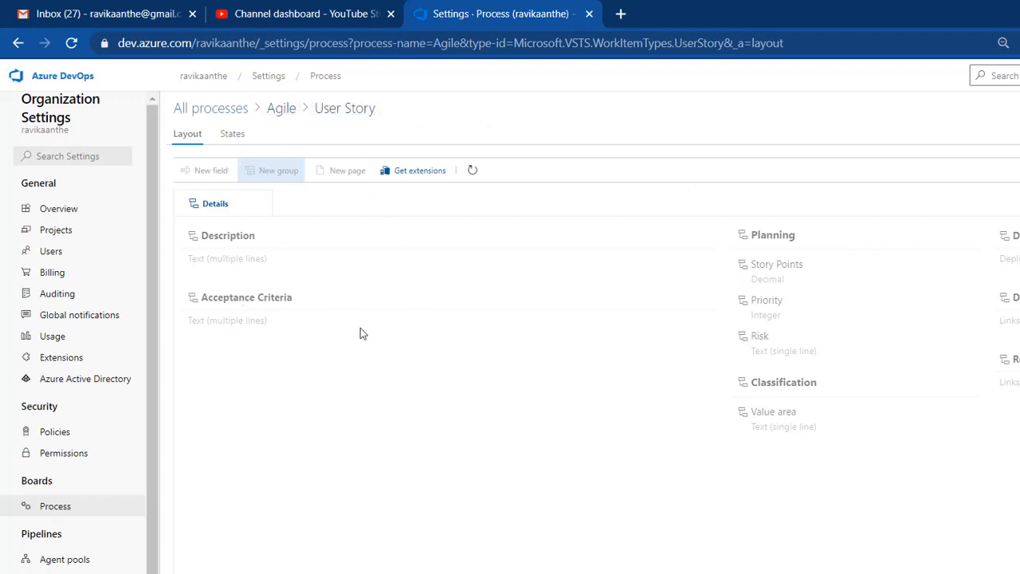
mouse_move(361, 332)
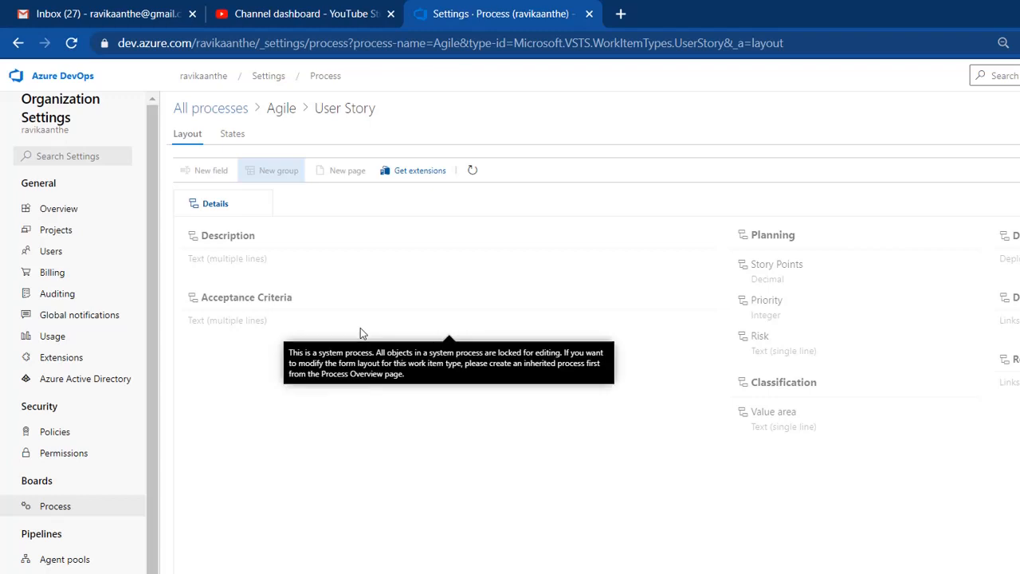
left_click(280, 111)
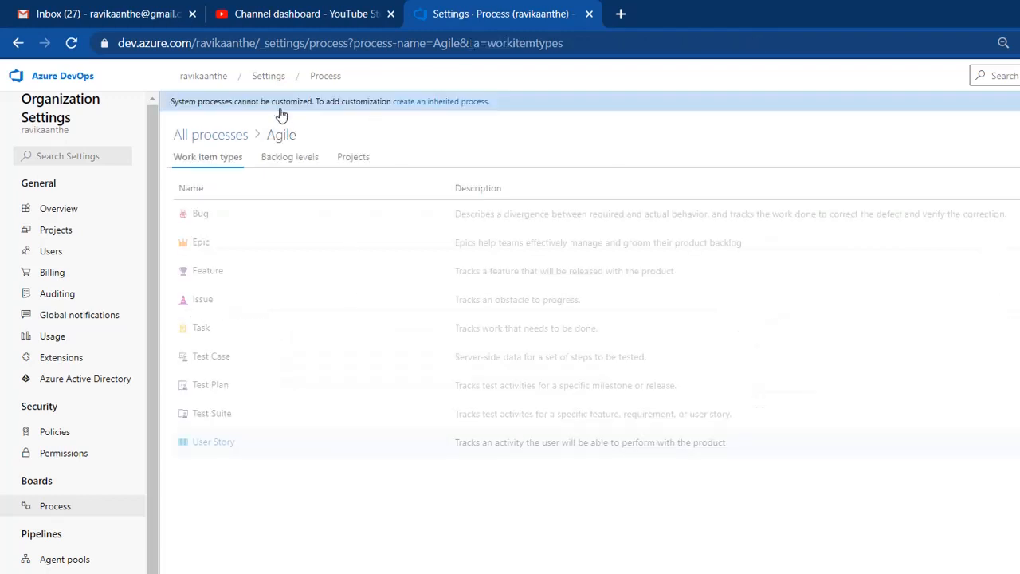
left_click(215, 137)
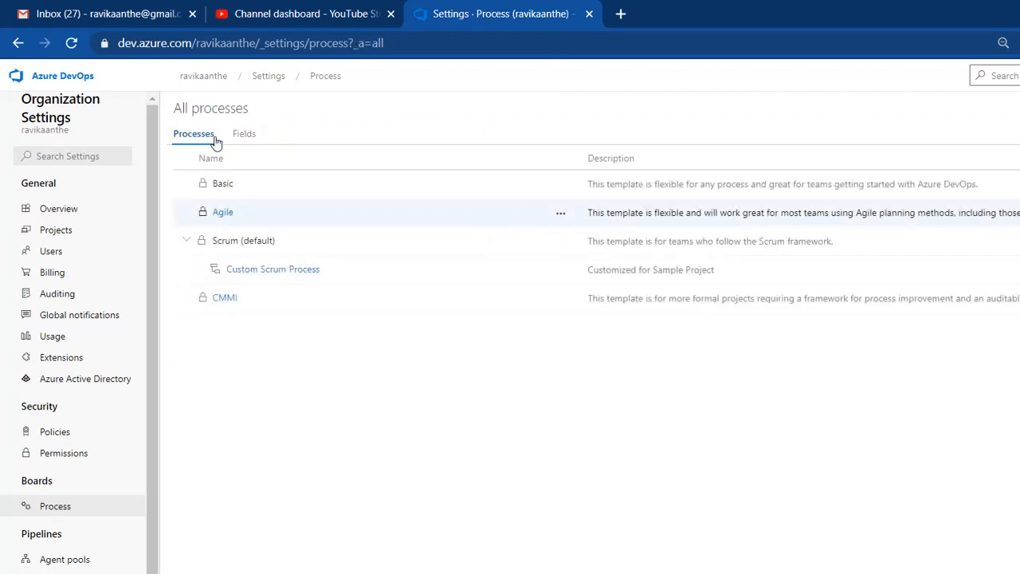
- Create an inherited process named "Agile - FedExShop" from the Agile system process
left_click(187, 240)
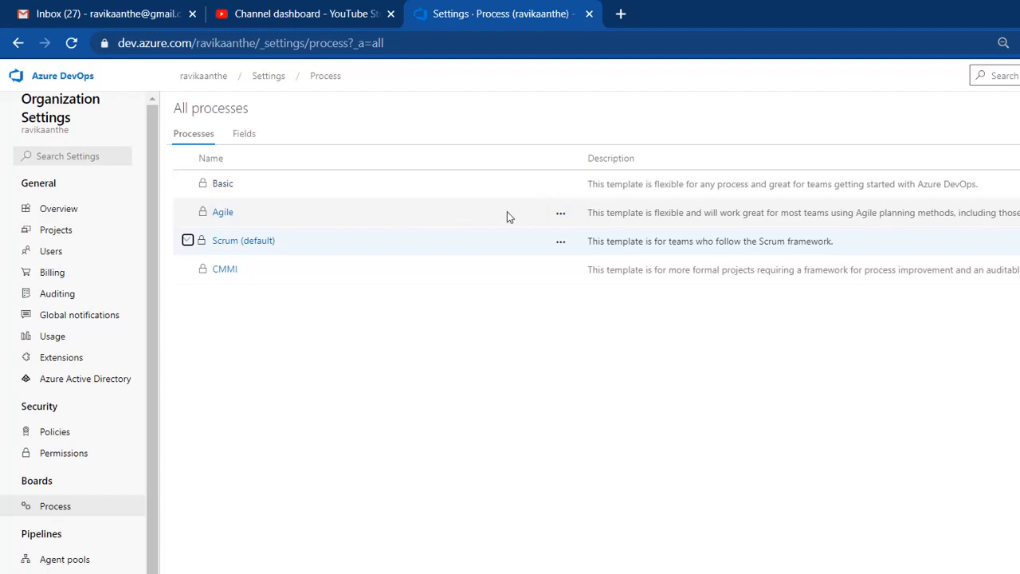
left_click(561, 214)
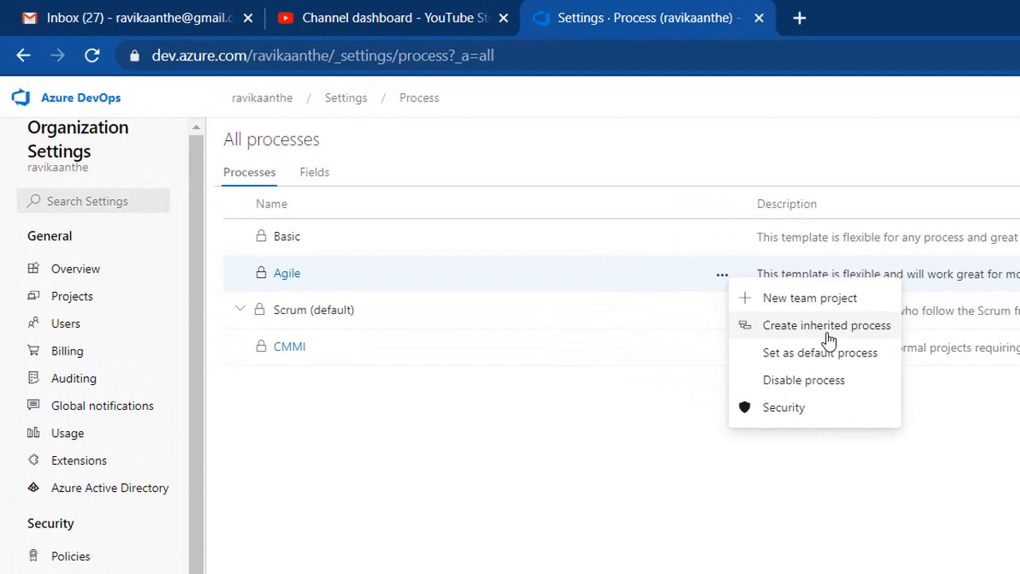
left_click(829, 327)
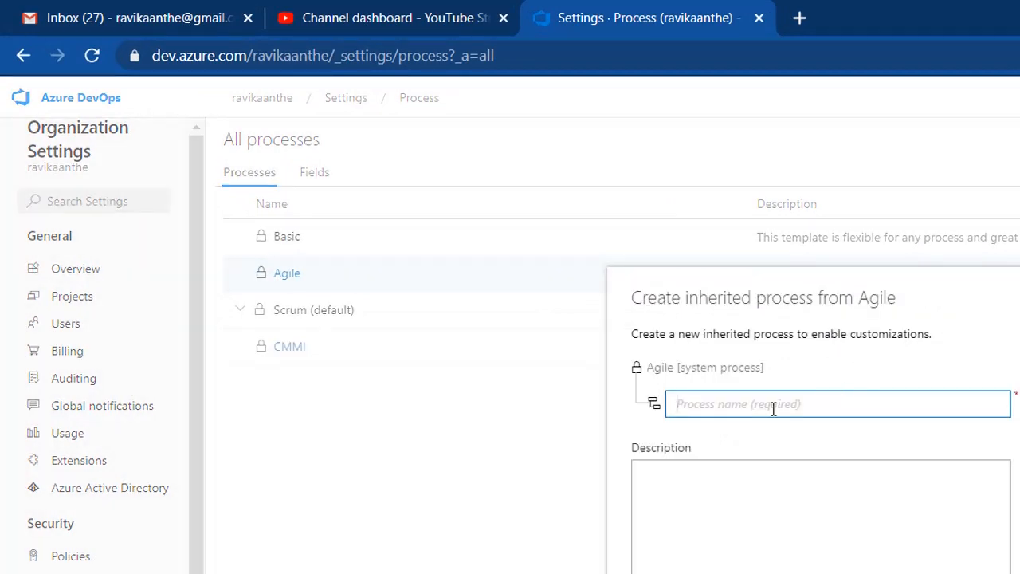
type("Agile -")
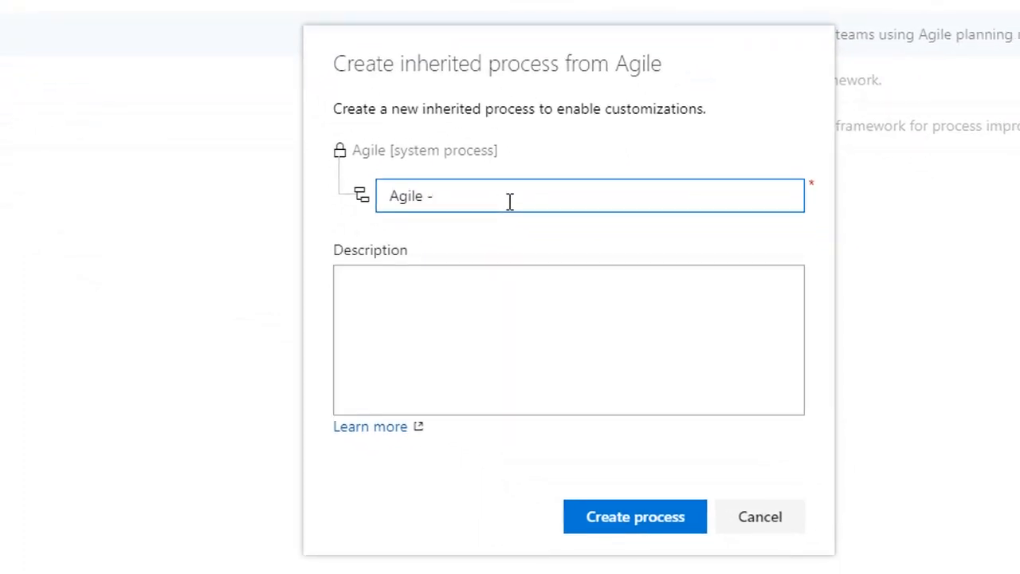
type(" Ravi")
key("BackSpace")
key("BackSpace")
type("FedEx Sh")
key("BackSpace")
key("BackSpace")
type("Shop")
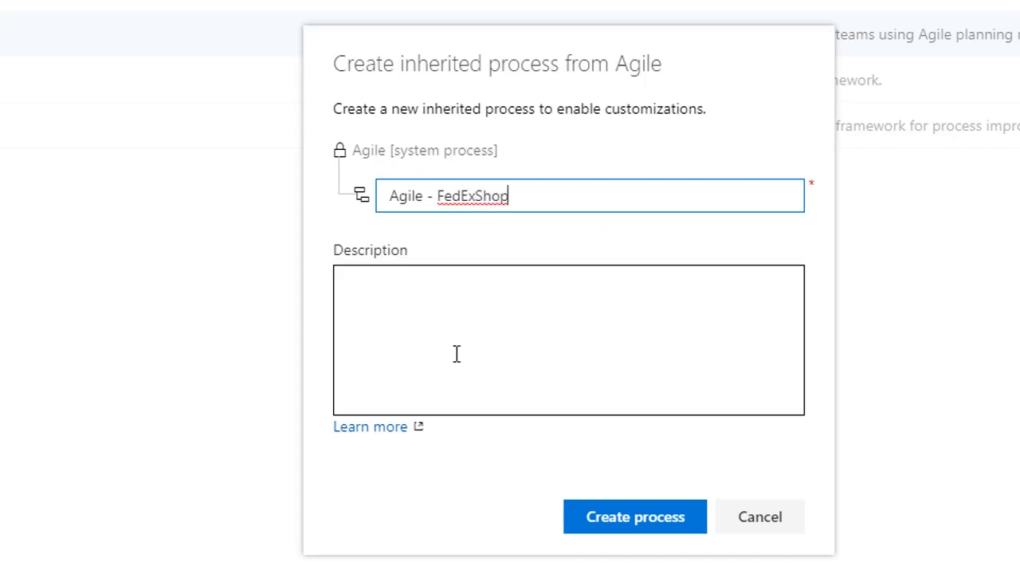
left_click(623, 518)
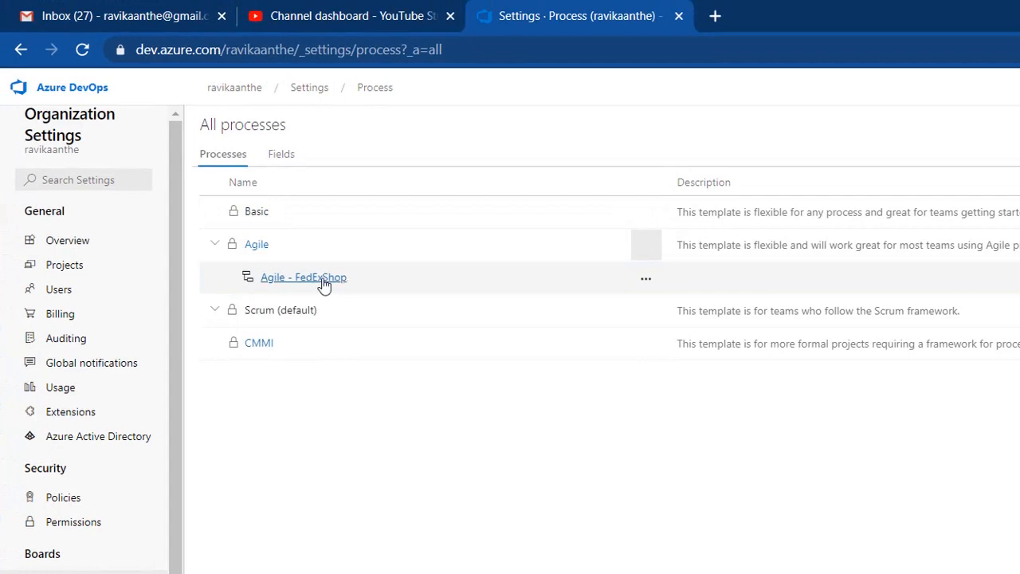
- Review the work item types of the Agile - FedExShop process and return to the process list
left_click(306, 279)
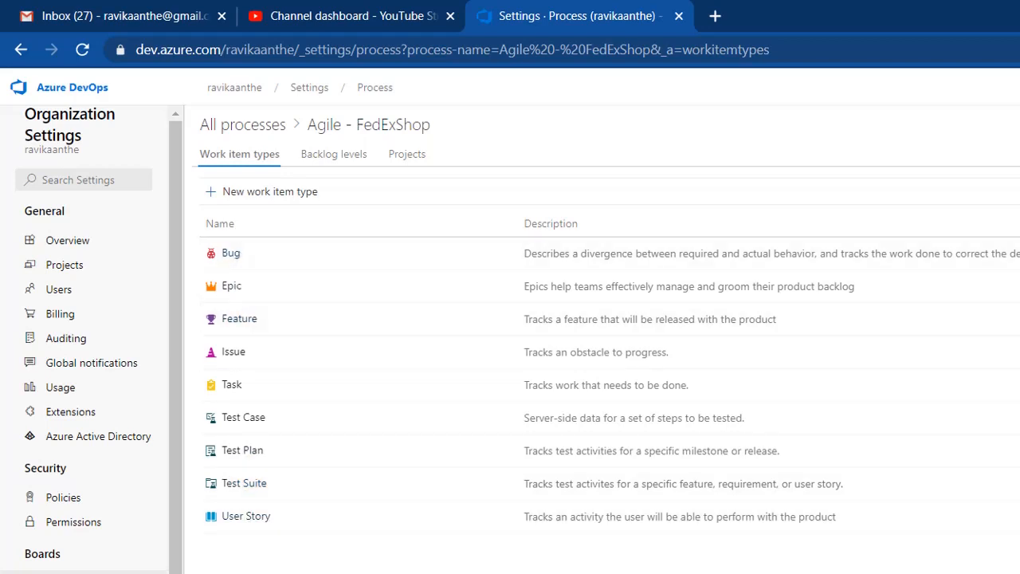
key("alt+Tab")
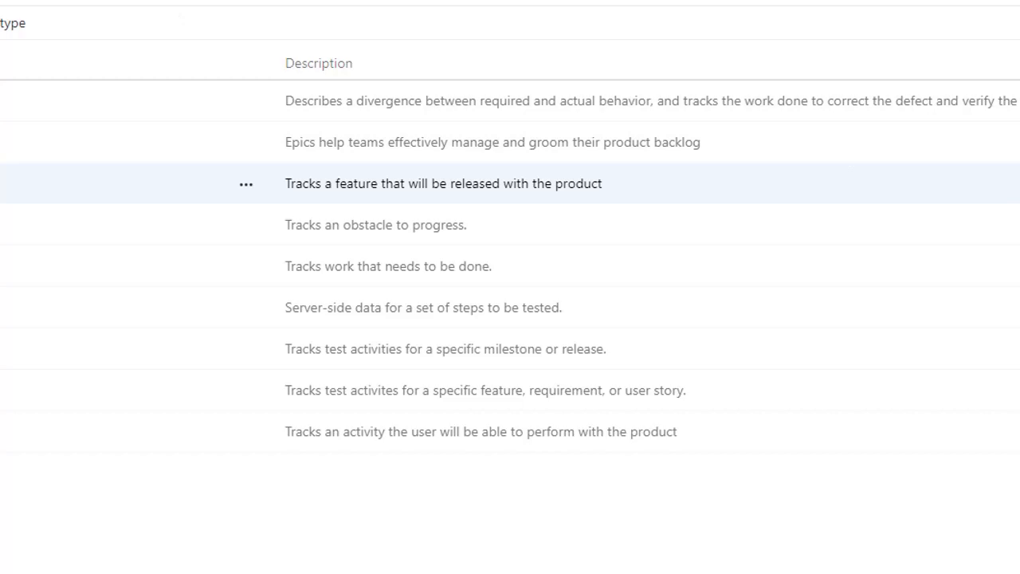
left_click(83, 35)
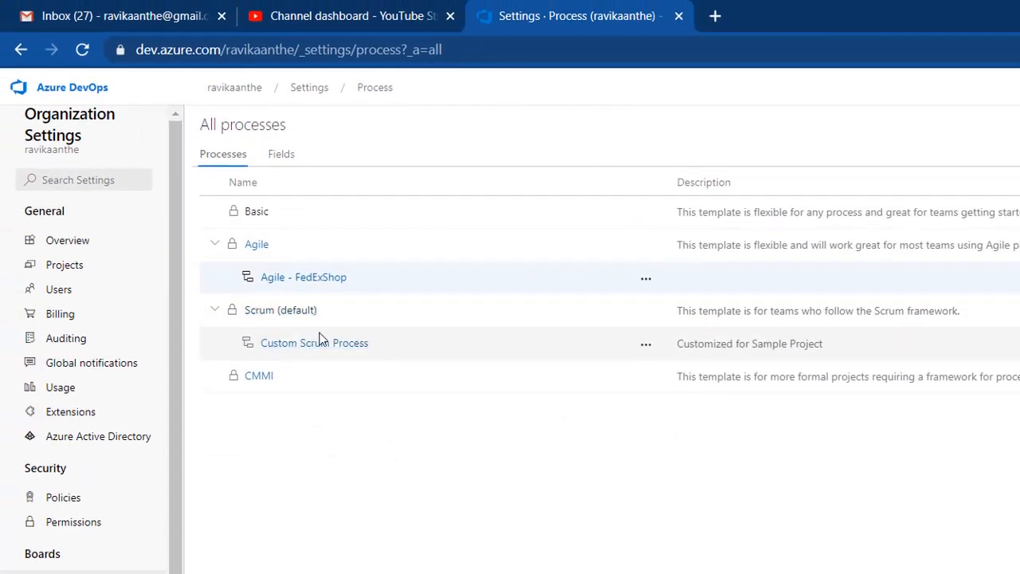
- Disable the Custom Scrum Process inherited from Scrum
left_click(645, 349)
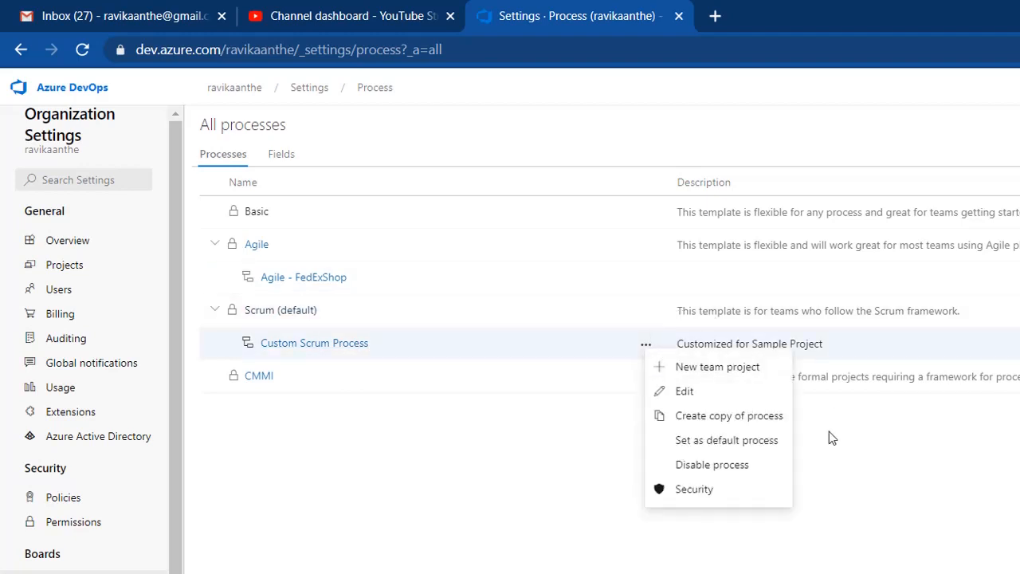
left_click(725, 471)
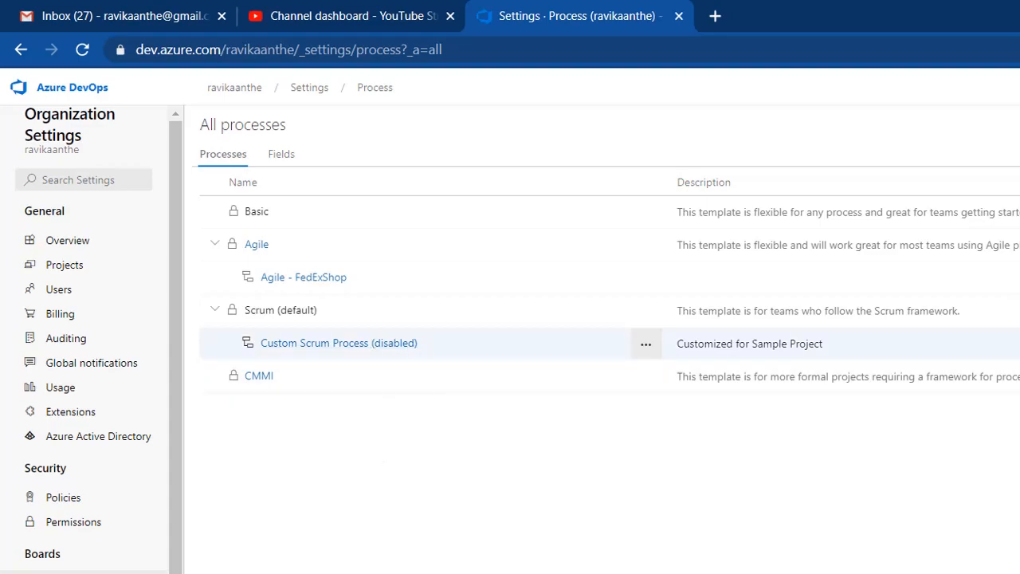
key("alt+Tab")
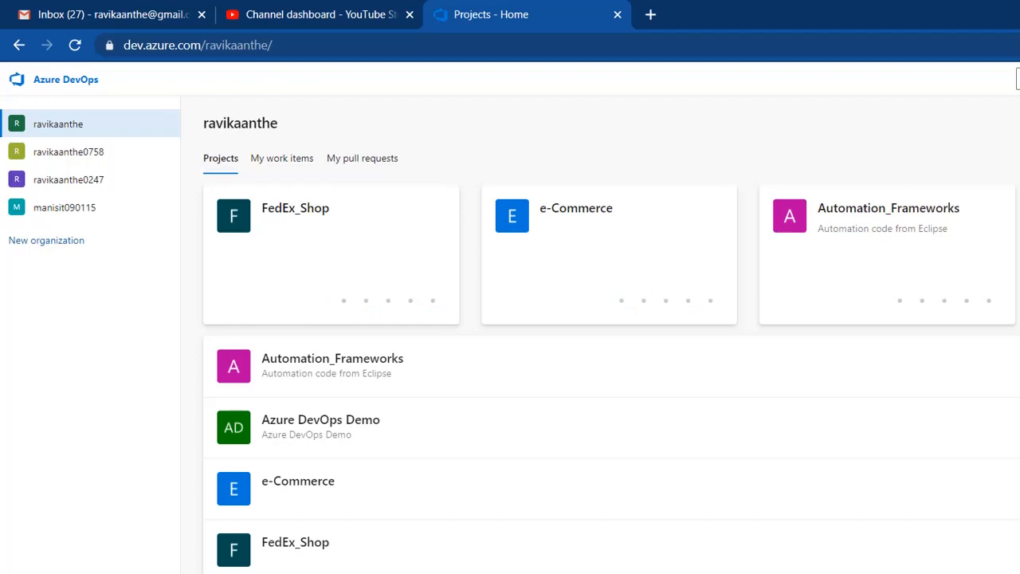
- Create a new project named FedEX_Shipping that uses the Agile - FedExShop work item process
left_click(1019, 122)
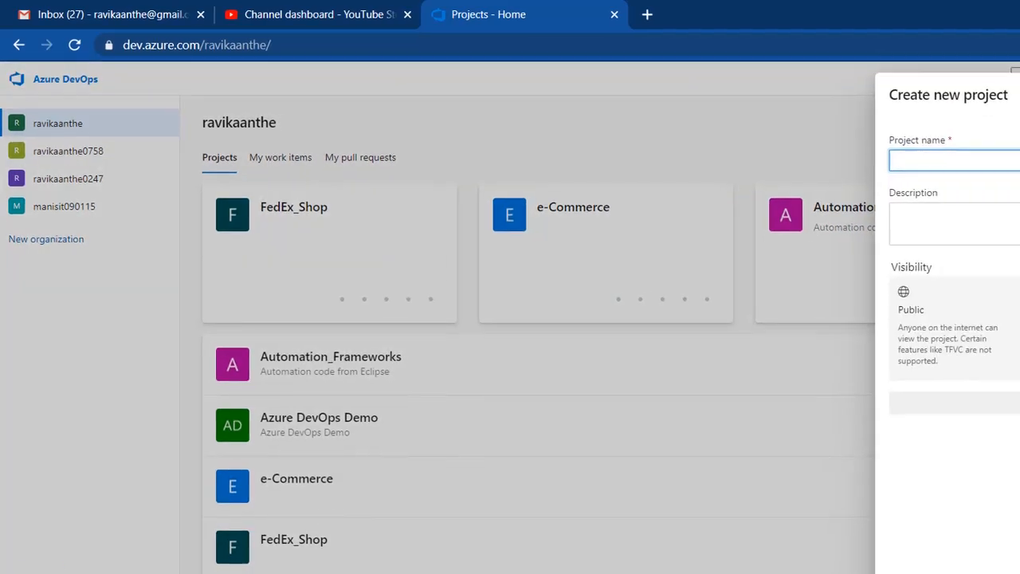
type("FedE")
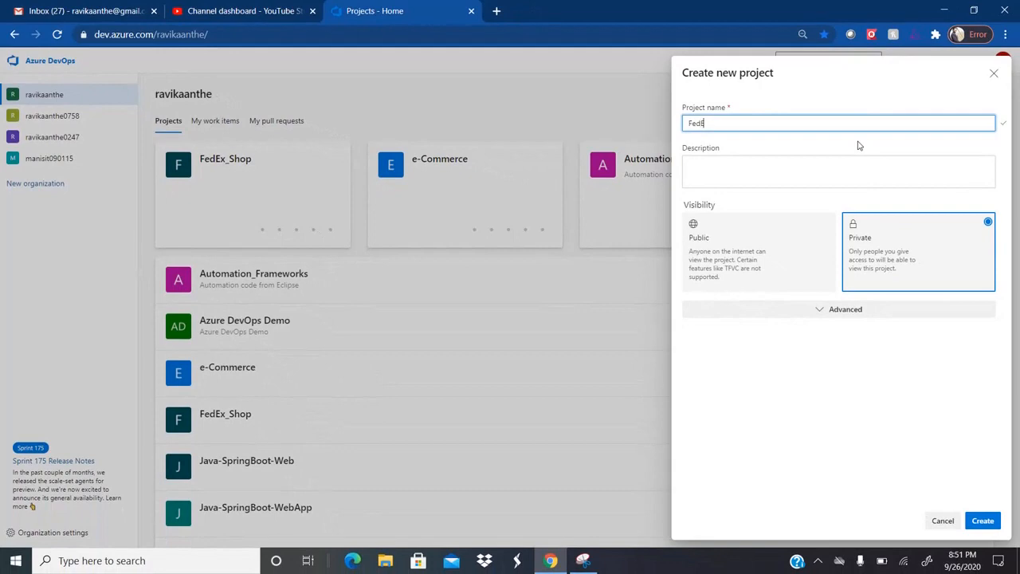
type("X_Shipp")
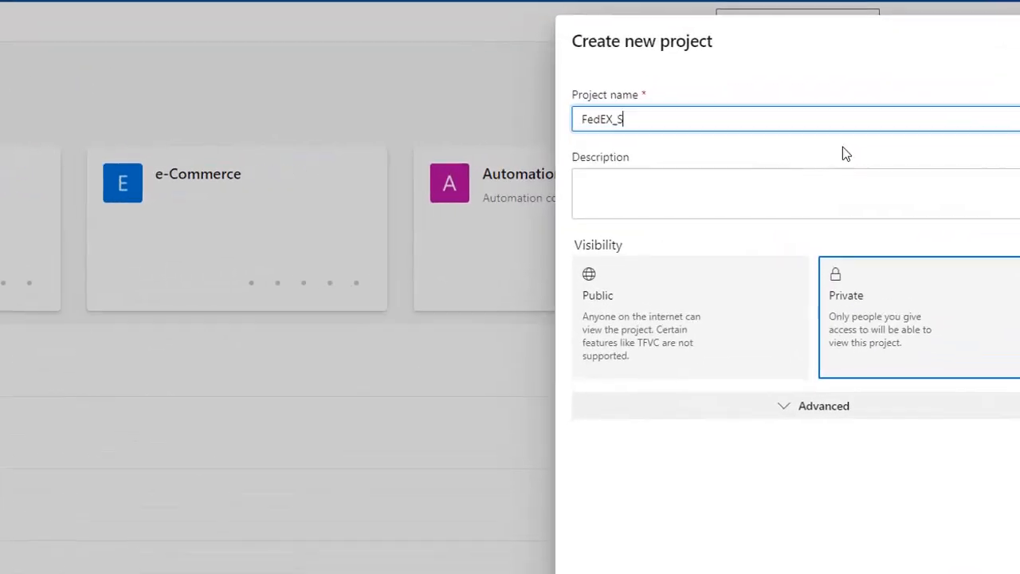
type("o")
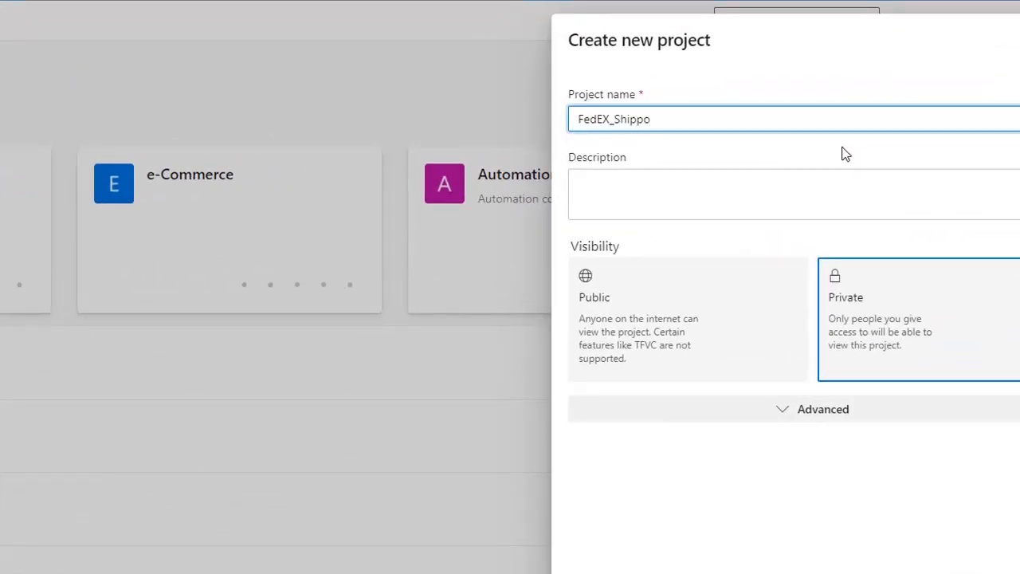
key("BackSpace")
type("ing")
left_click(805, 416)
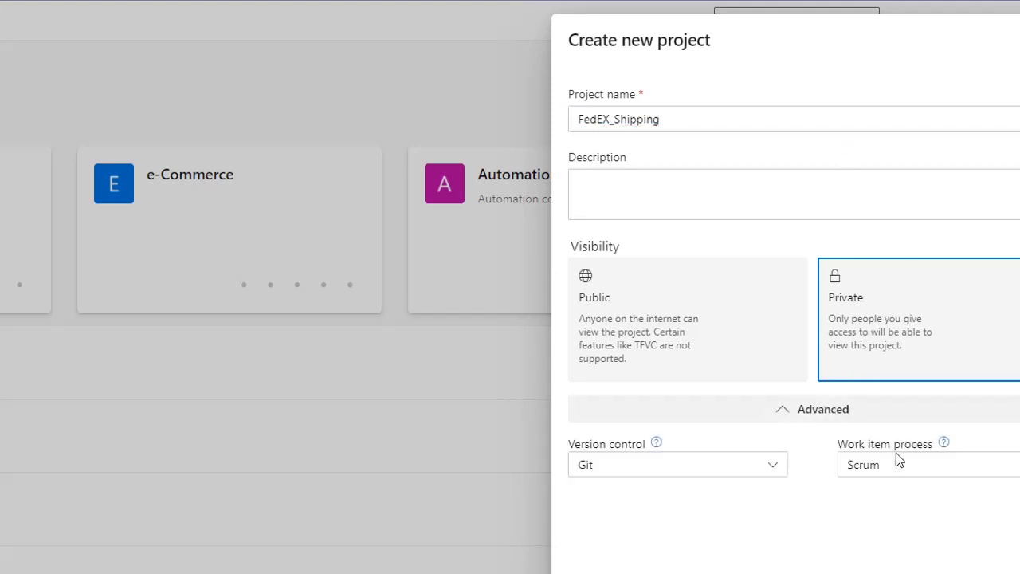
left_click(943, 472)
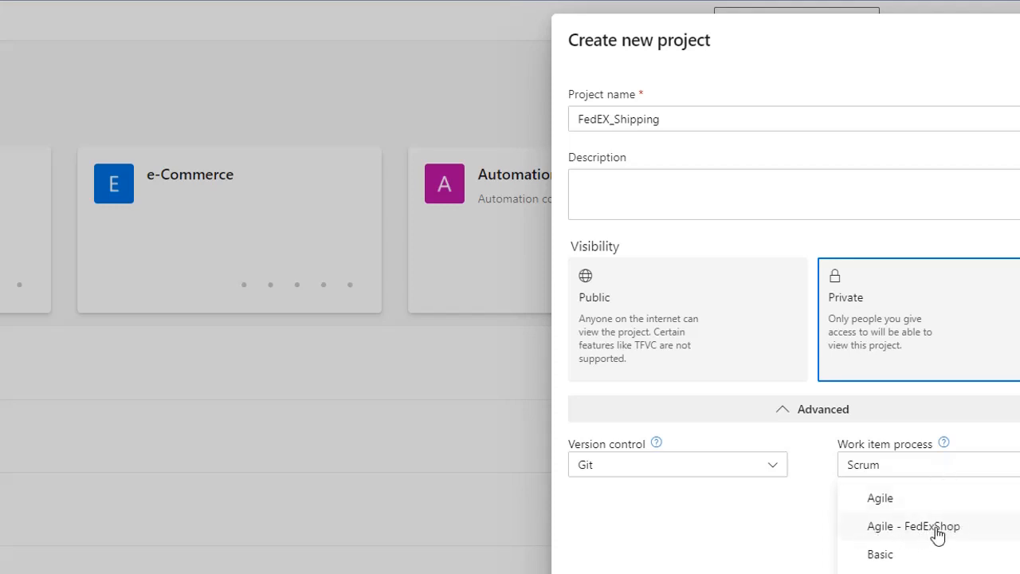
left_click(890, 533)
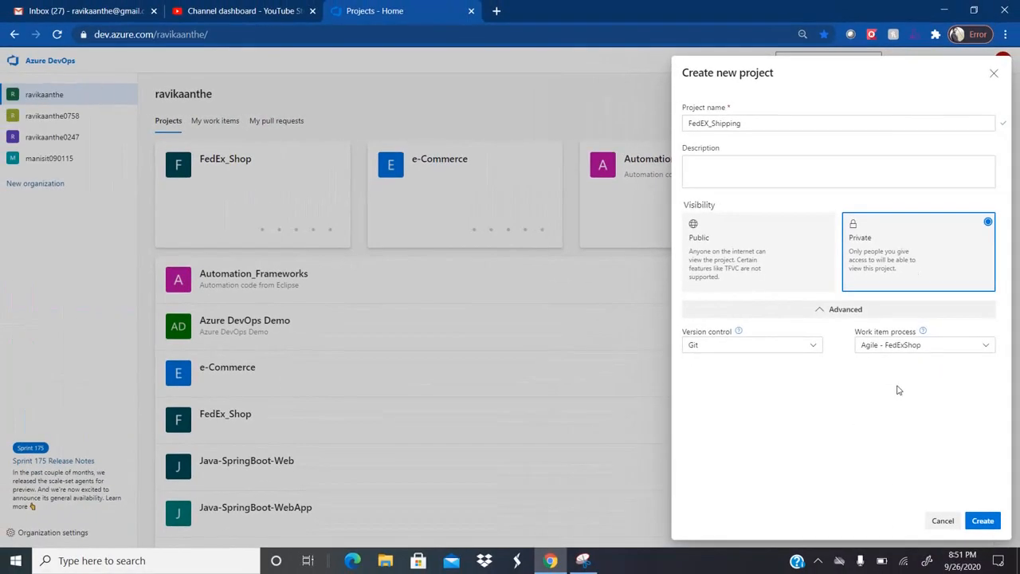
left_click(983, 522)
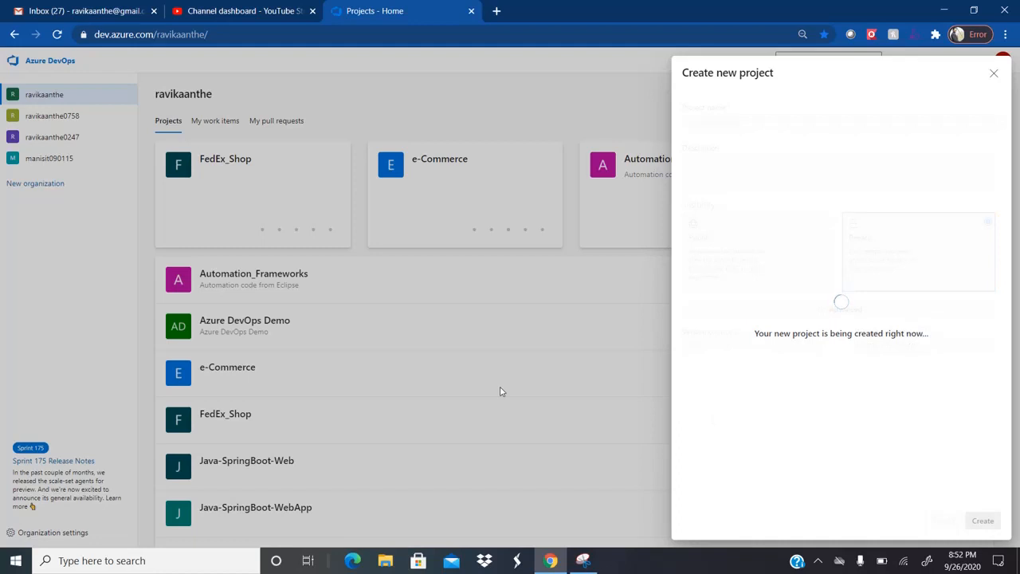
- Open the Agile - FedExShop process from the FedEX_Shipping project's settings and bring up its User Story layout
left_click(162, 62)
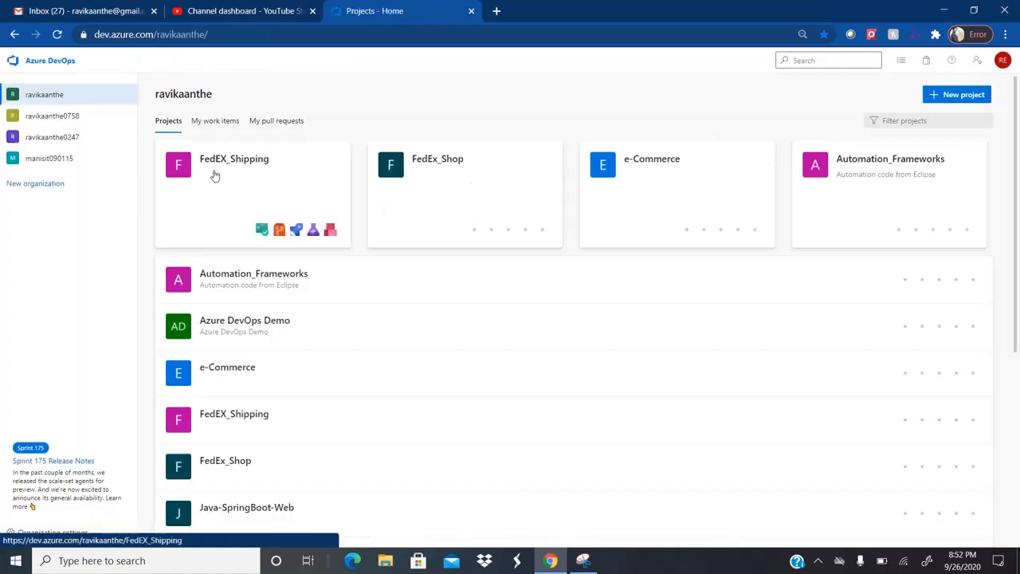
left_click(235, 192)
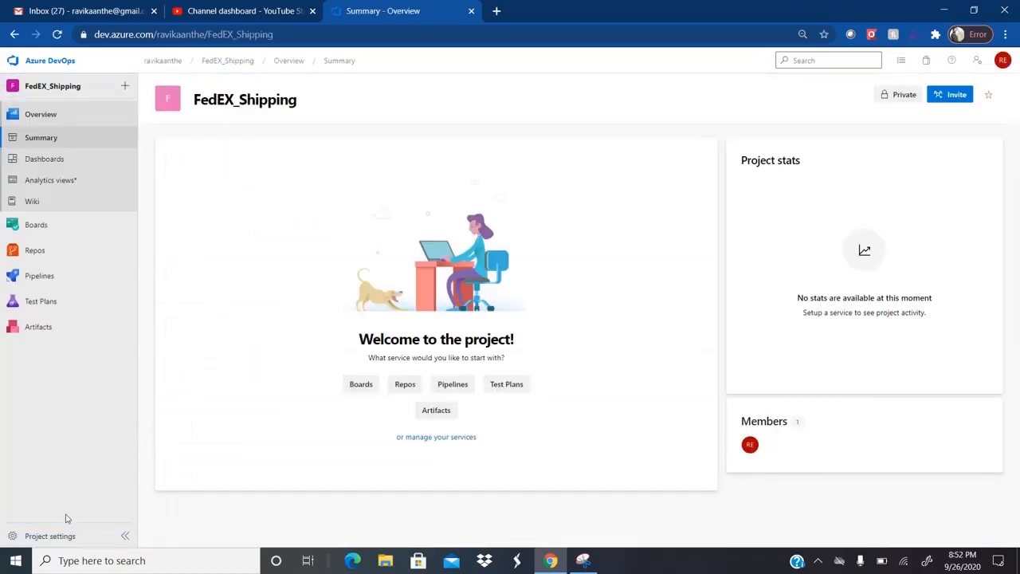
left_click(70, 537)
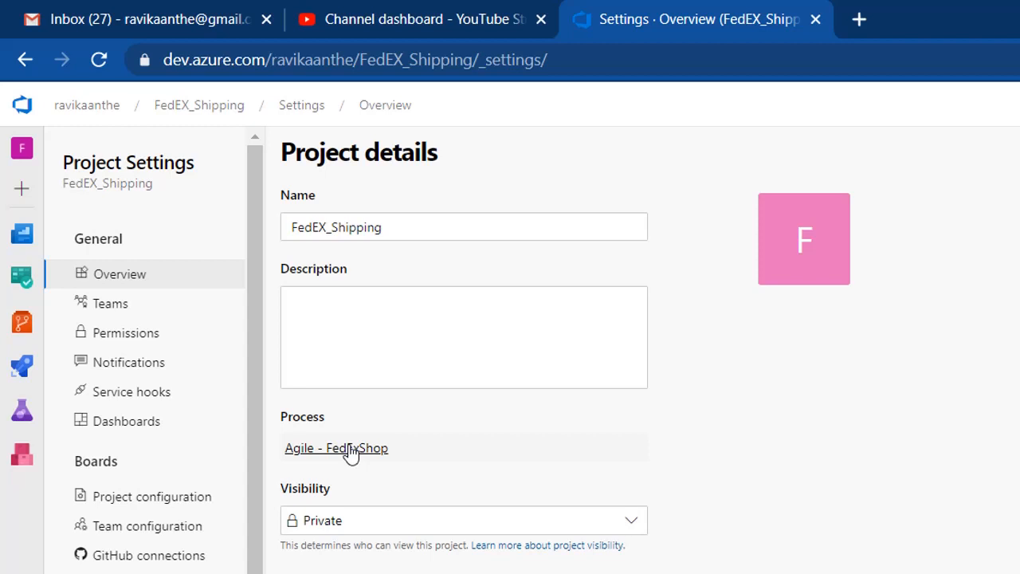
left_click(352, 450)
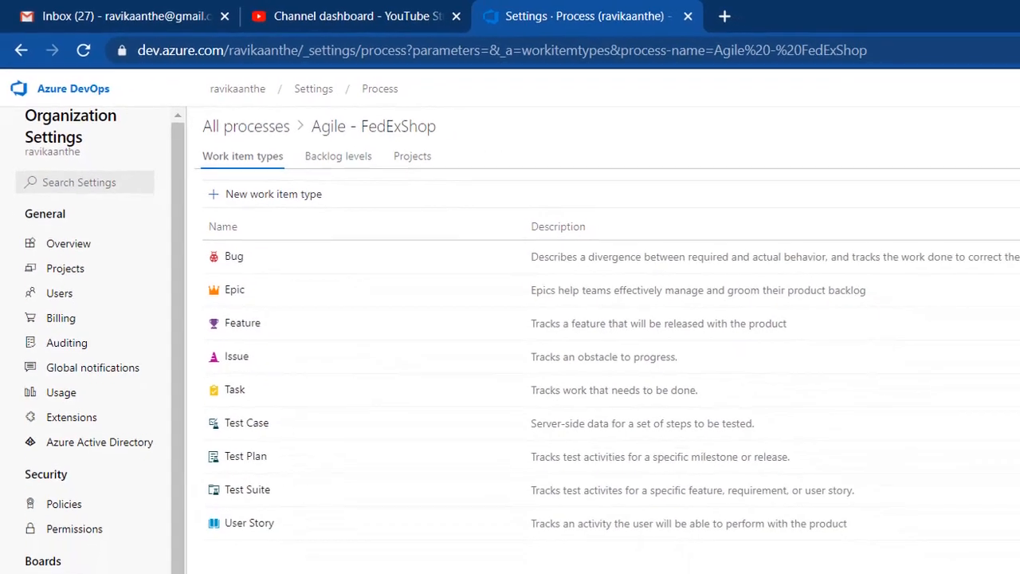
left_click(248, 517)
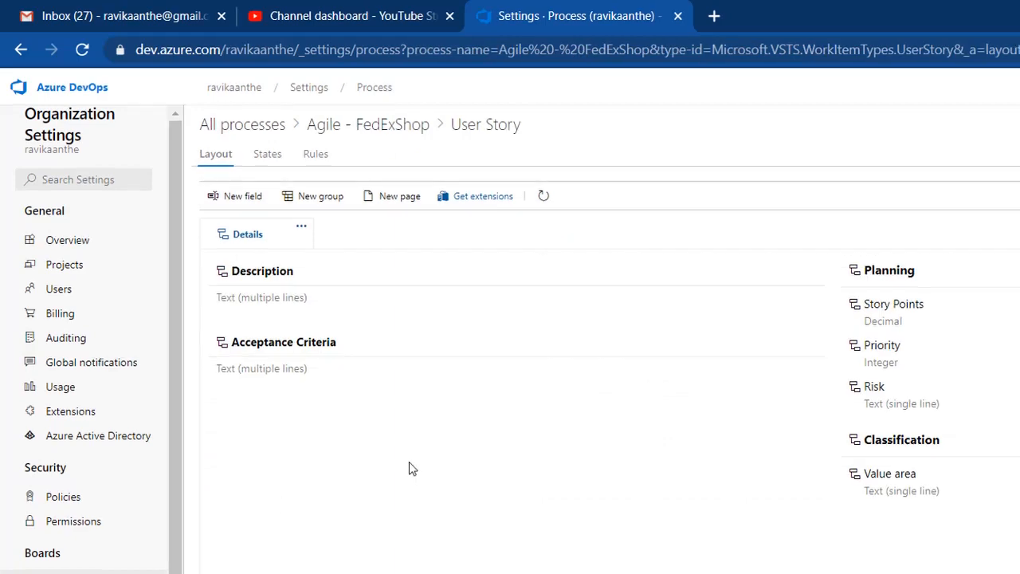
mouse_move(255, 274)
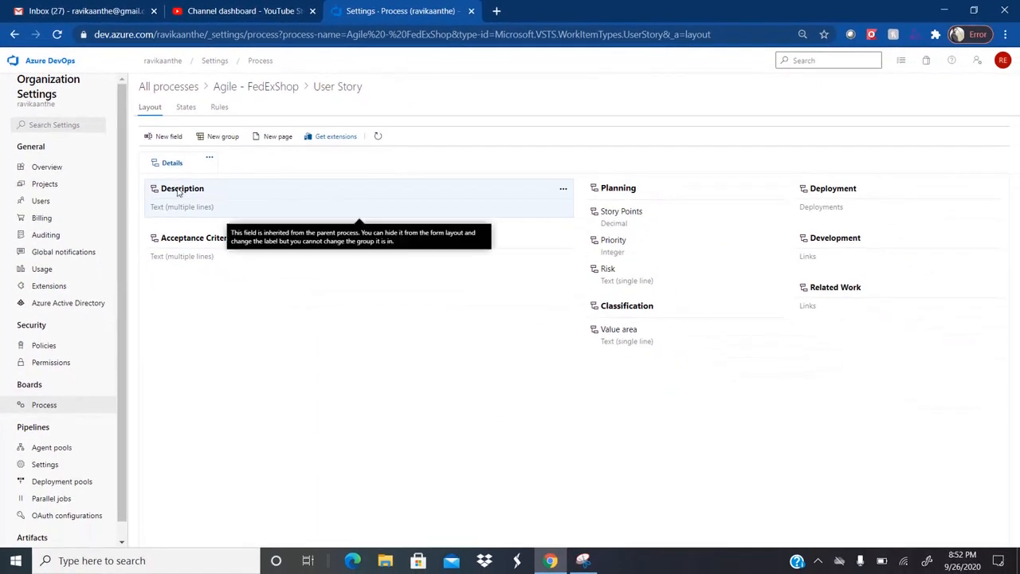
- Open the FedEX_Shipping project in a second browser tab and start a new User Story from its work items
right_click(165, 64)
left_click(199, 75)
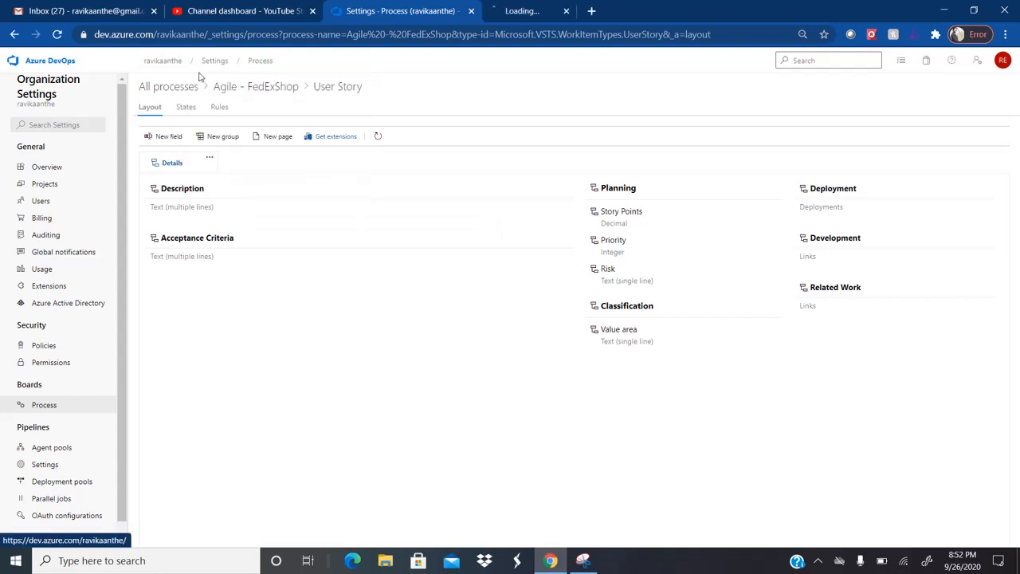
key("ctrl+Tab")
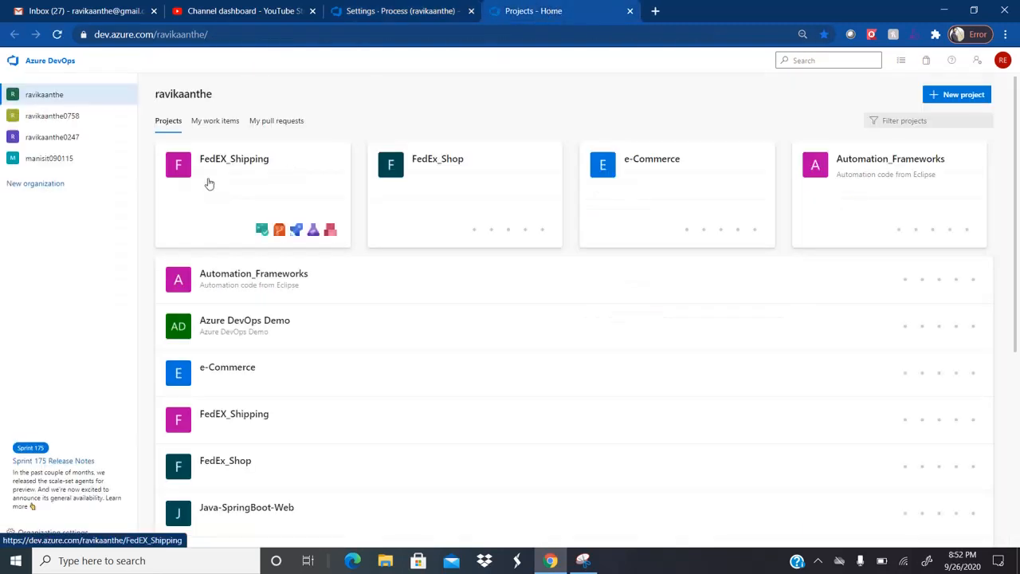
left_click(209, 184)
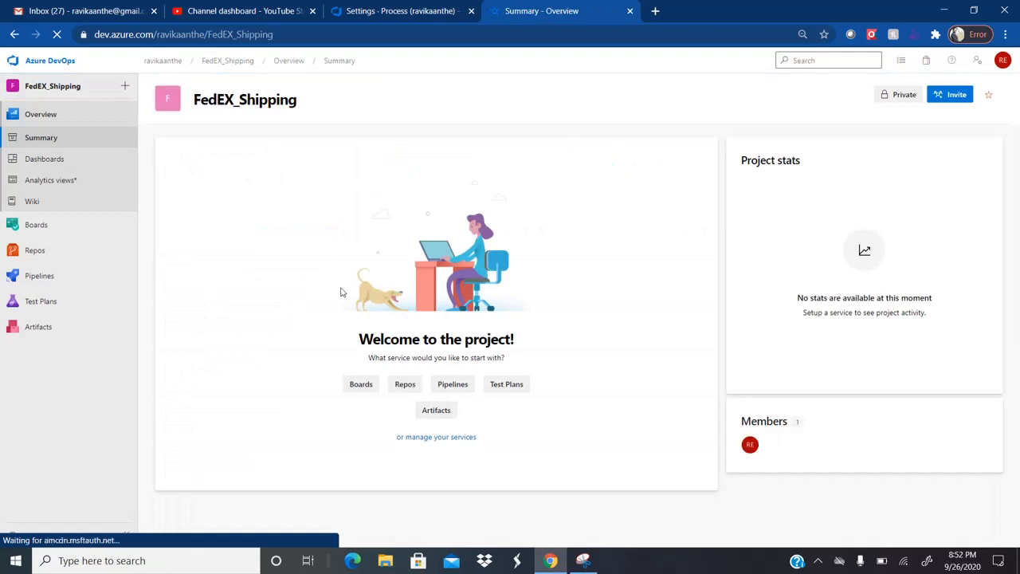
mouse_move(57, 231)
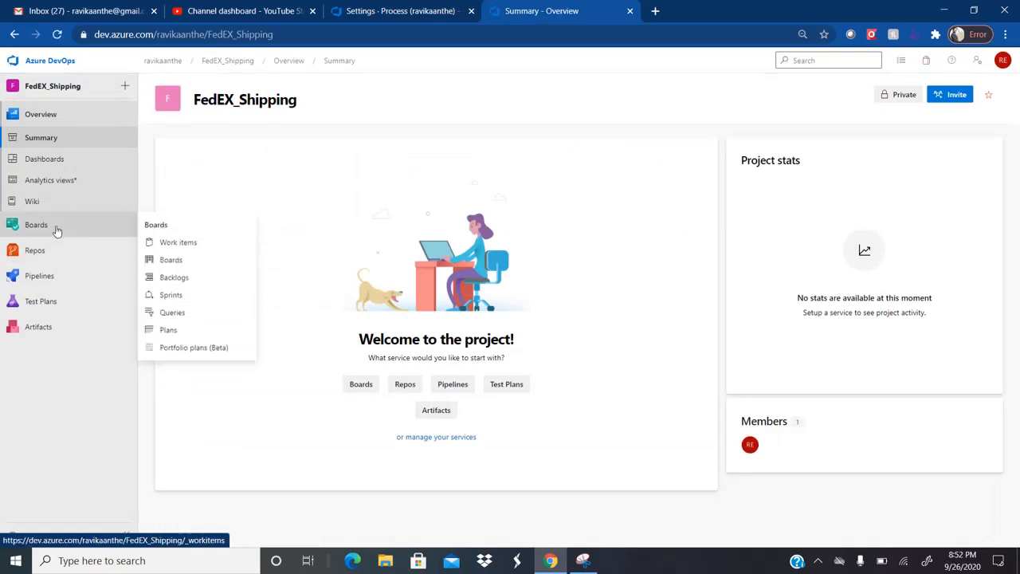
left_click(180, 247)
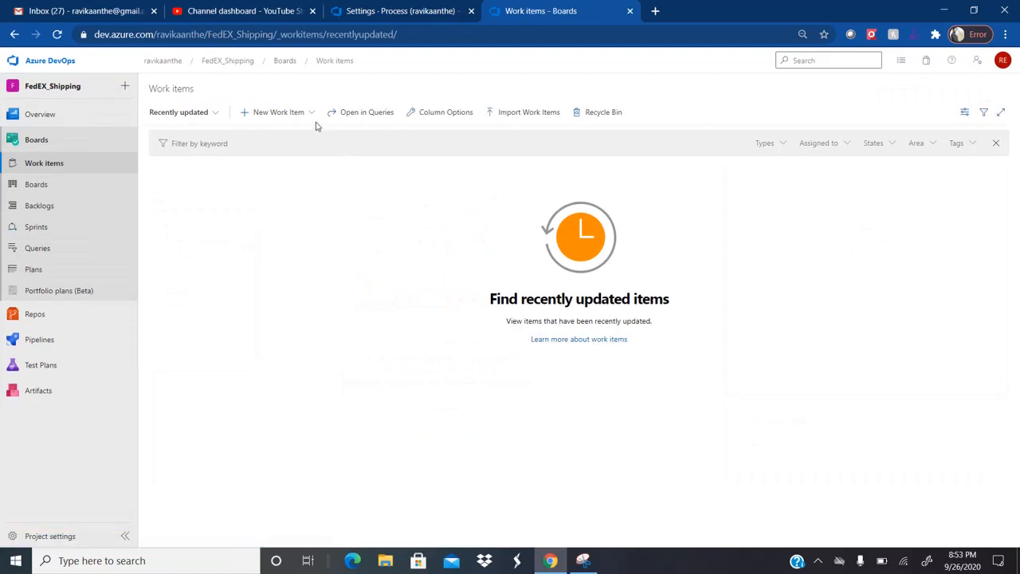
left_click(312, 112)
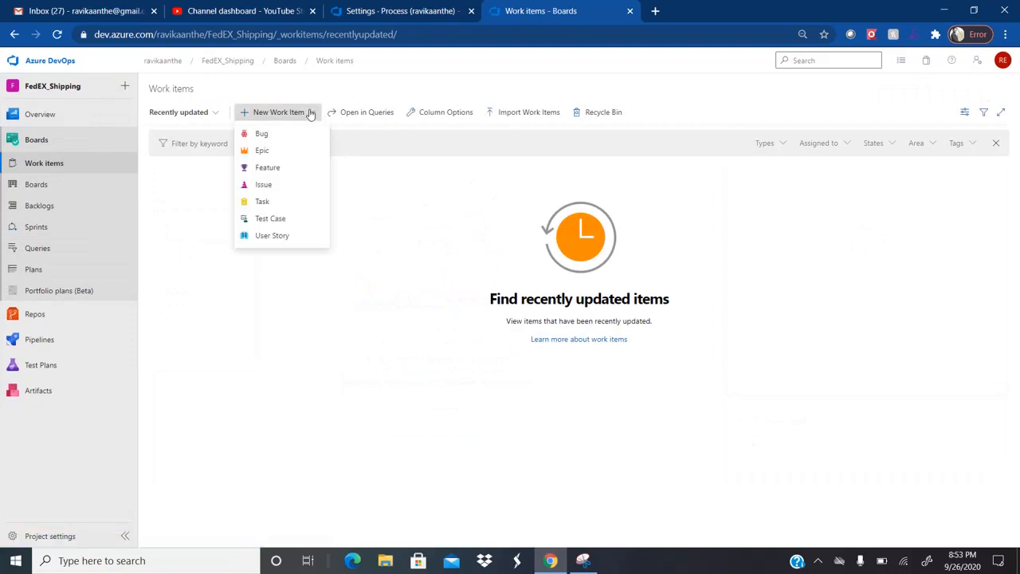
left_click(272, 236)
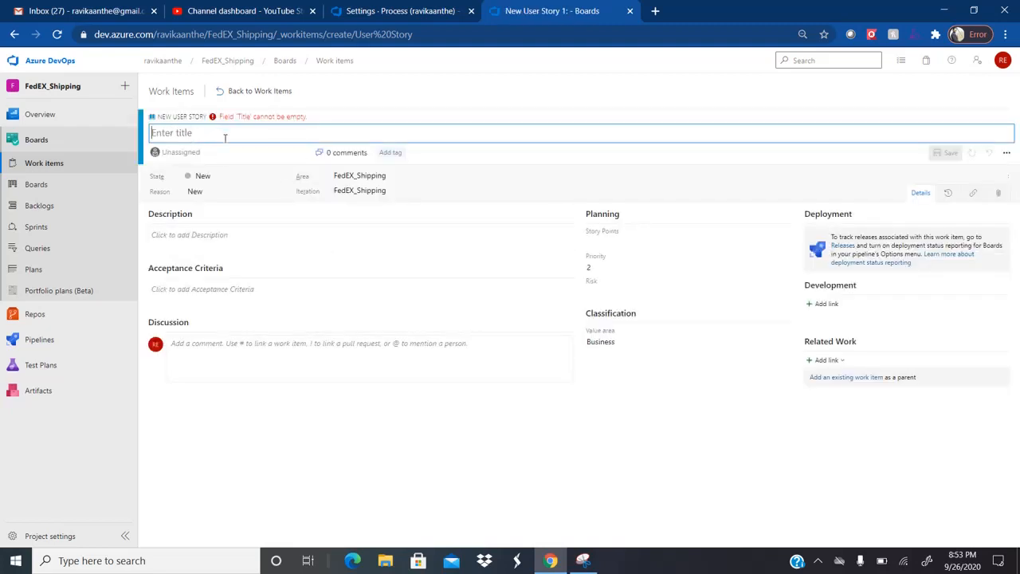
- Examine the new User Story's description, acceptance criteria, planning and value area fields, and return to the process's User Story layout
left_click(191, 235)
left_click(222, 330)
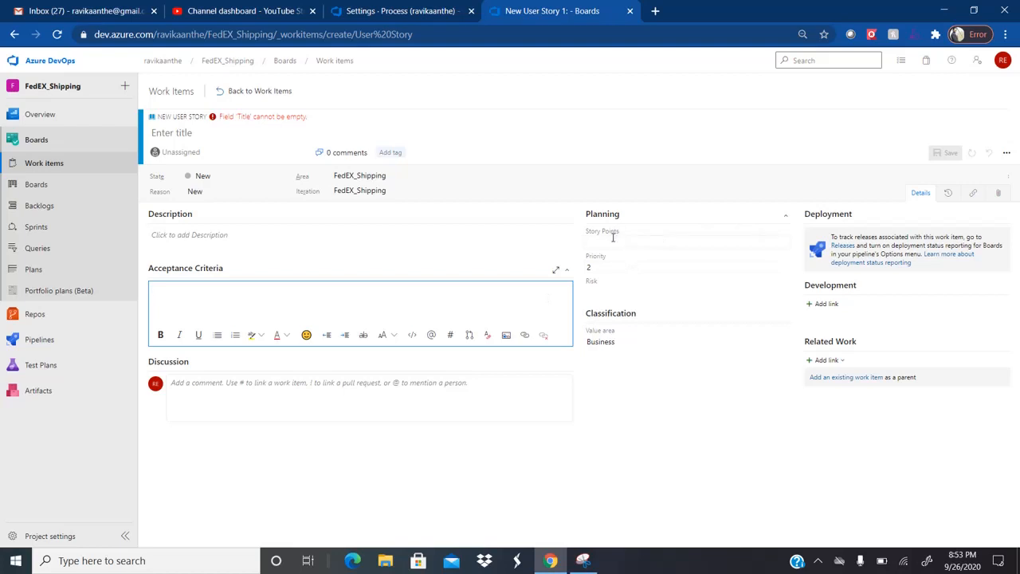
left_click(613, 240)
left_click(605, 268)
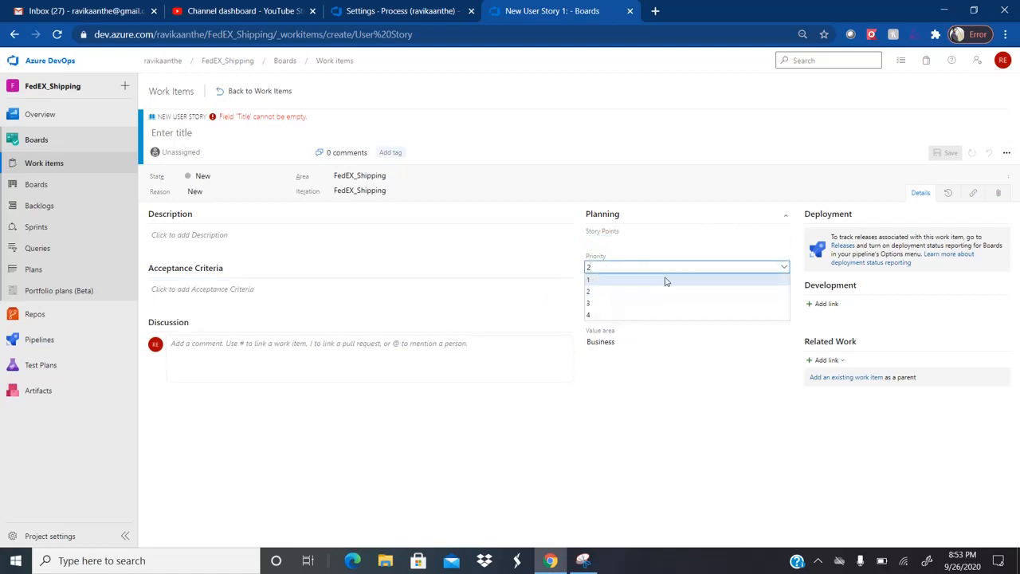
left_click(659, 391)
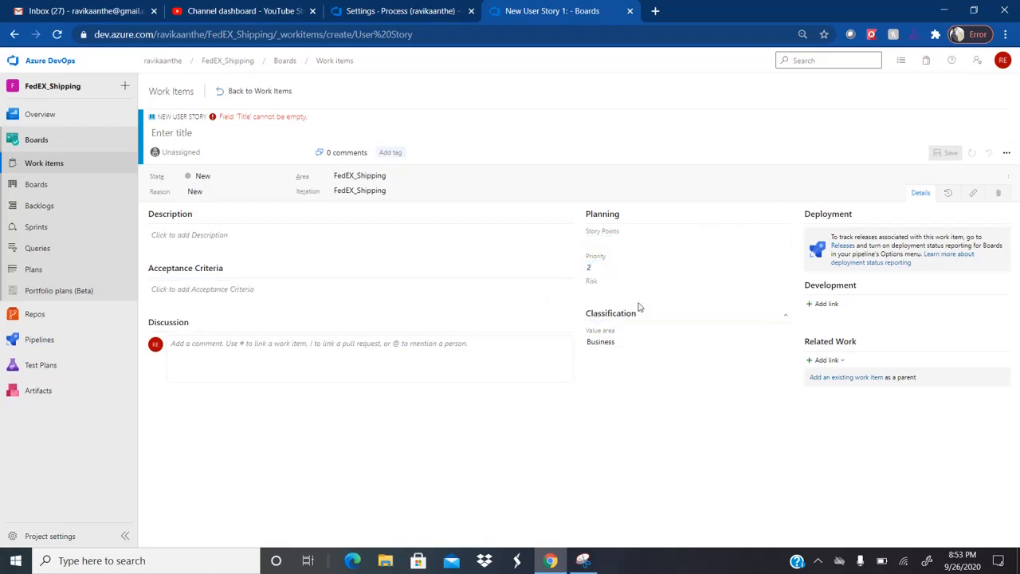
left_click(595, 295)
left_click(539, 428)
left_click(609, 344)
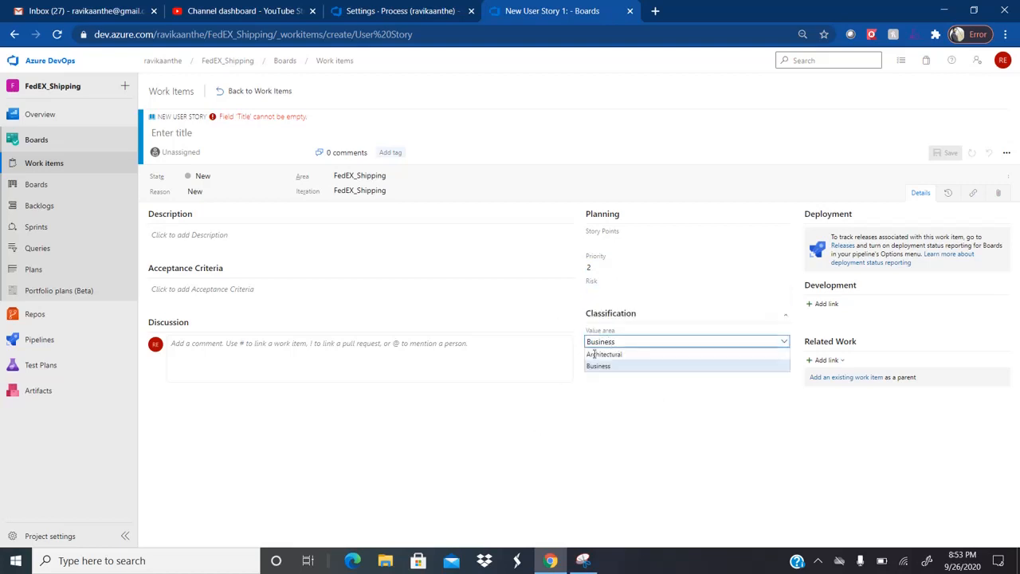
left_click(562, 405)
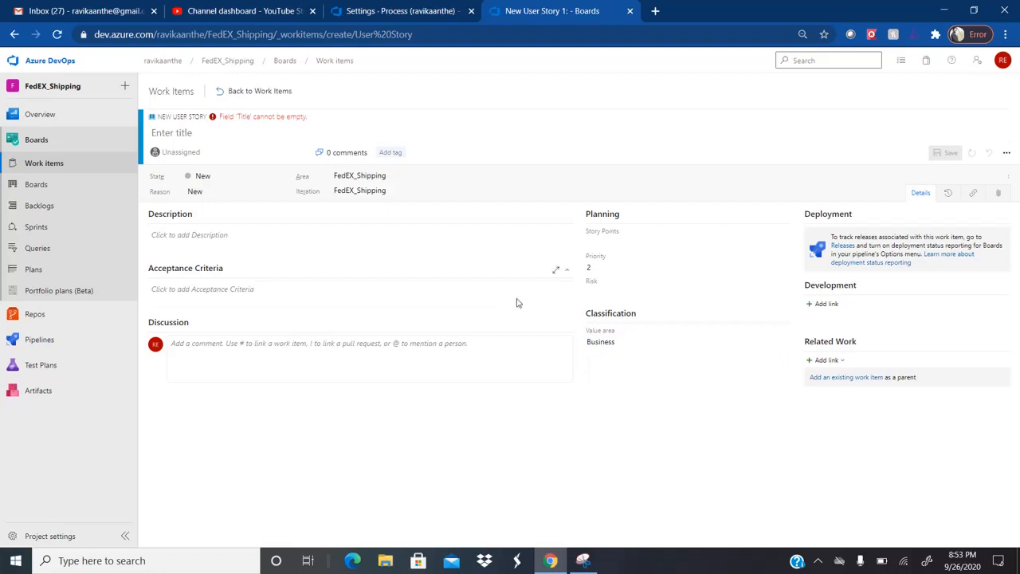
left_click(368, 13)
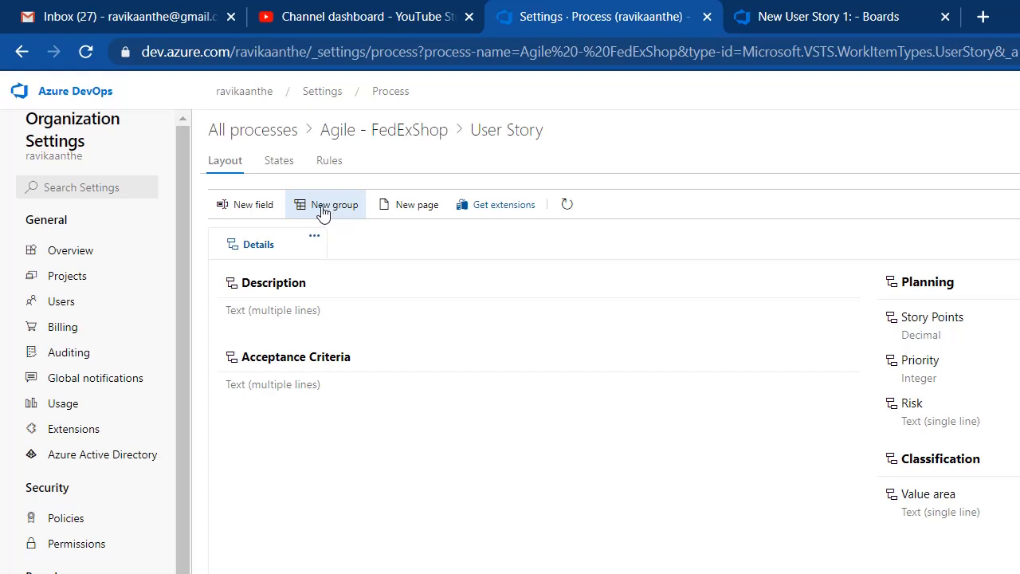
left_click(323, 212)
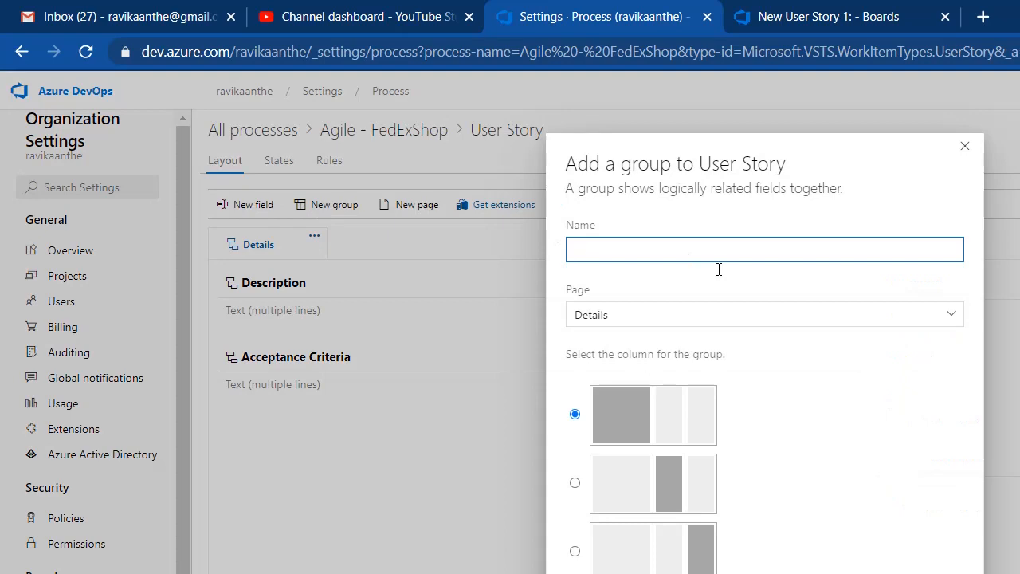
type("Custom Group")
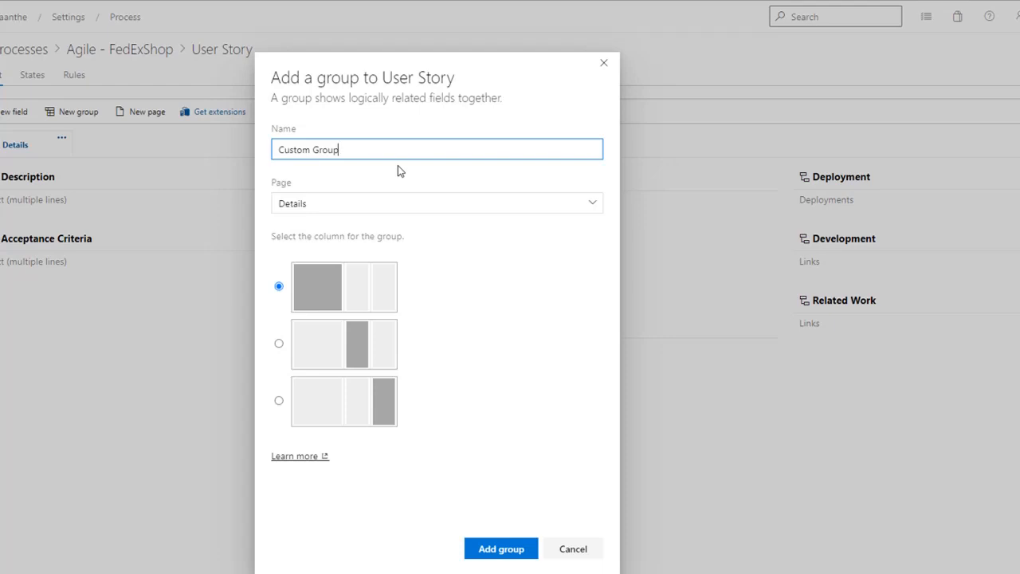
key("BackSpace")
key("BackSpace")
key("BackSpace")
key("BackSpace")
key("BackSpace")
type("Section")
left_click_drag(473, 68, 475, 127)
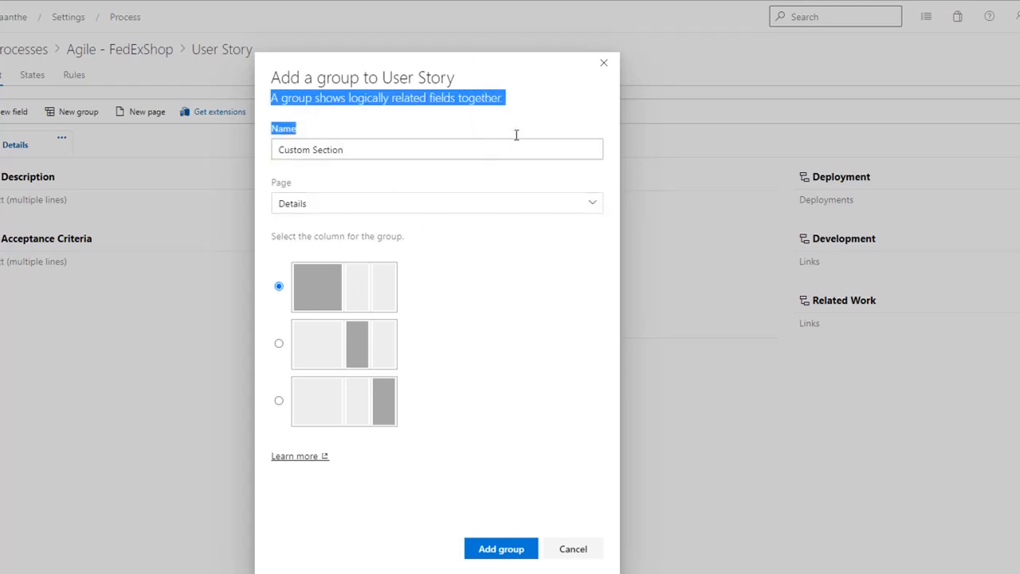
left_click(605, 64)
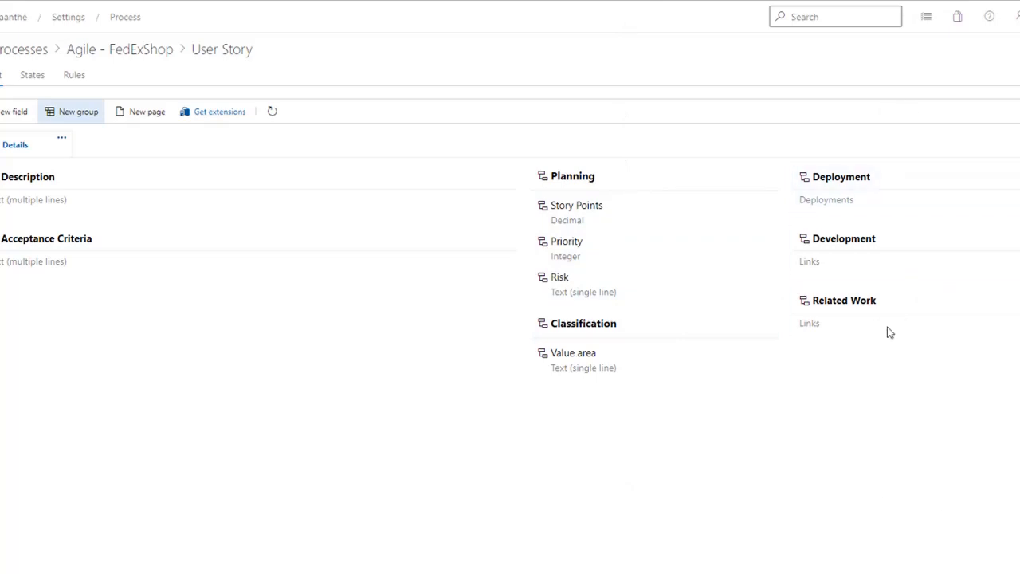
- Add a group named "Custom Section" to the Details page of the User Story layout, placed in the middle column
left_click(78, 114)
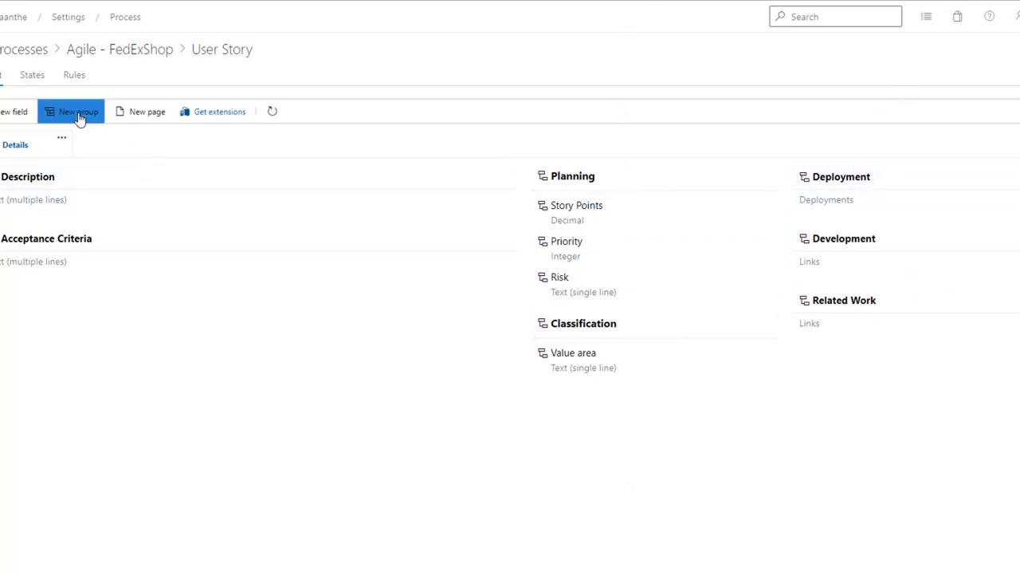
type("Cus")
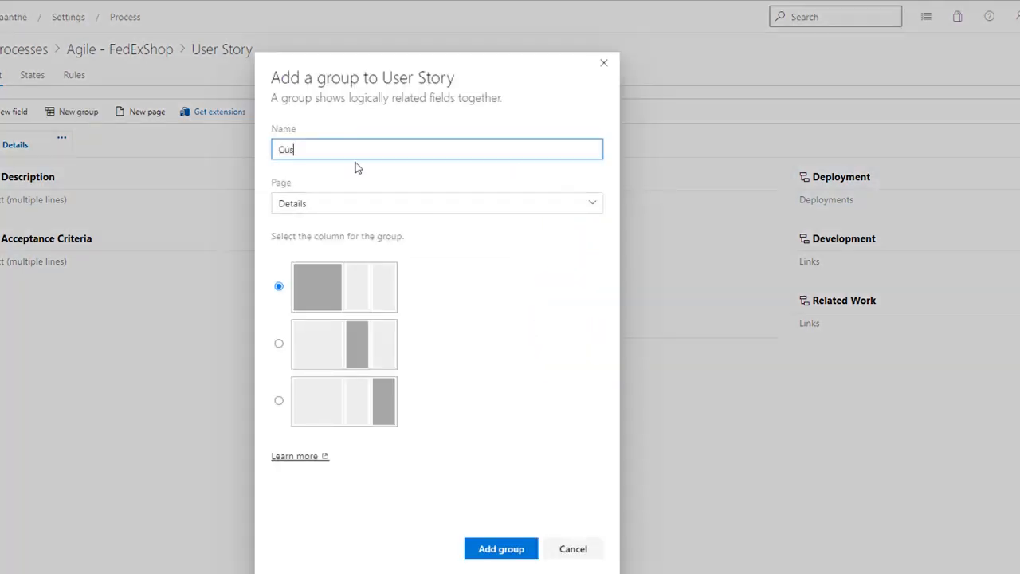
type("tom Section")
left_click(279, 344)
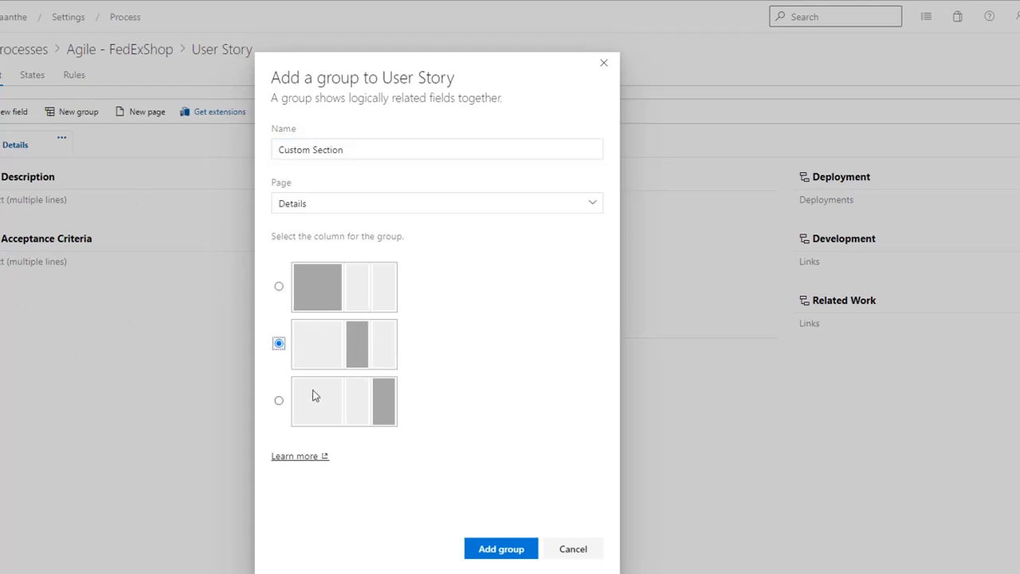
left_click(280, 405)
left_click(279, 344)
left_click(502, 556)
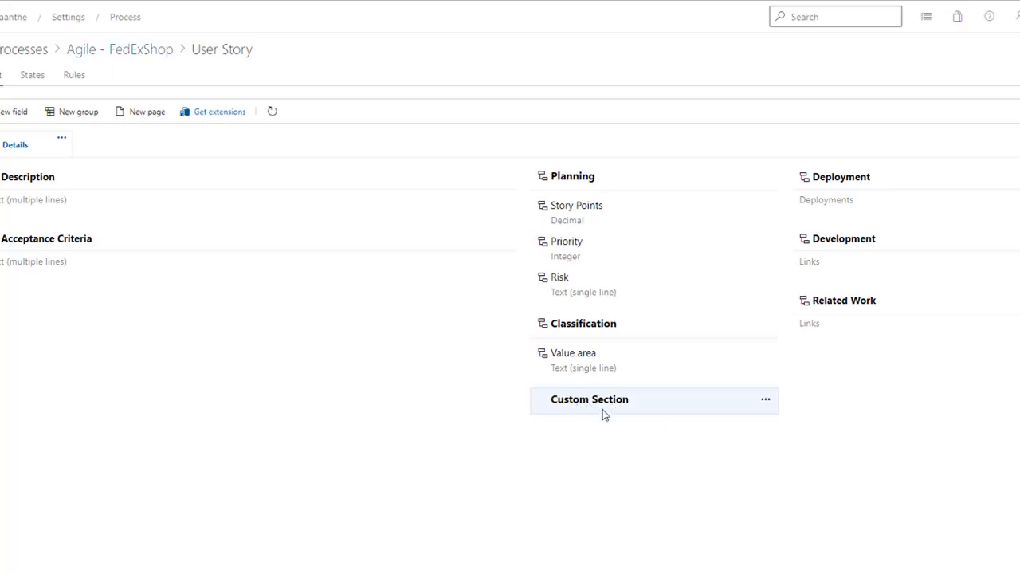
- Try to add a new Decimal field named "Original Estimate" to the Custom Section group of the User Story layout
left_click(766, 402)
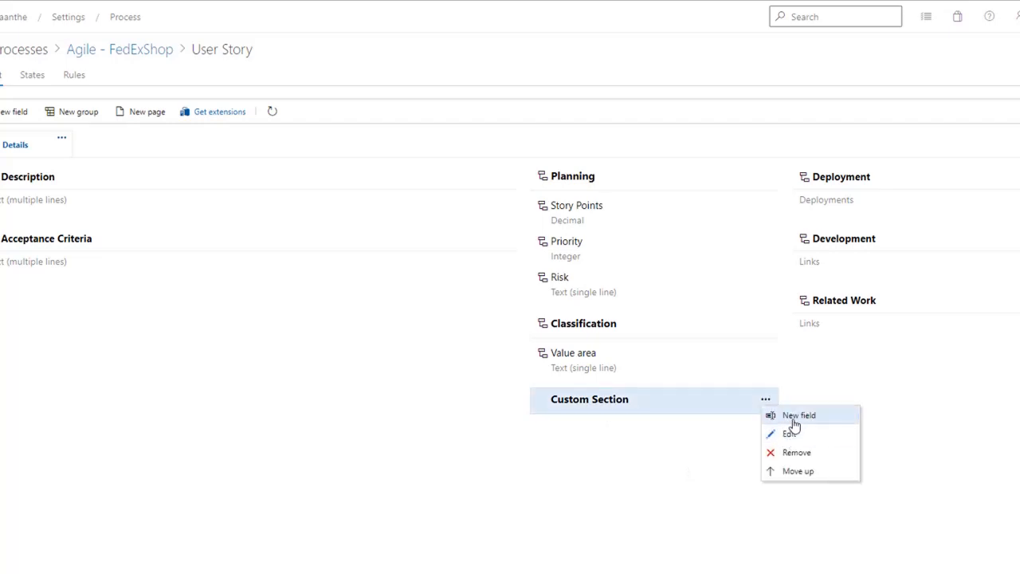
left_click(794, 418)
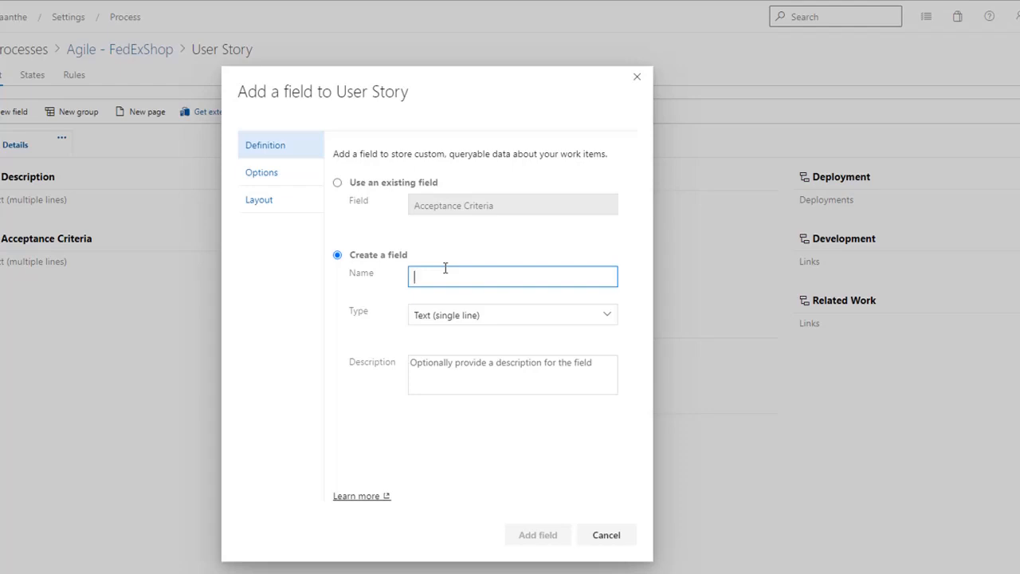
type("Estima")
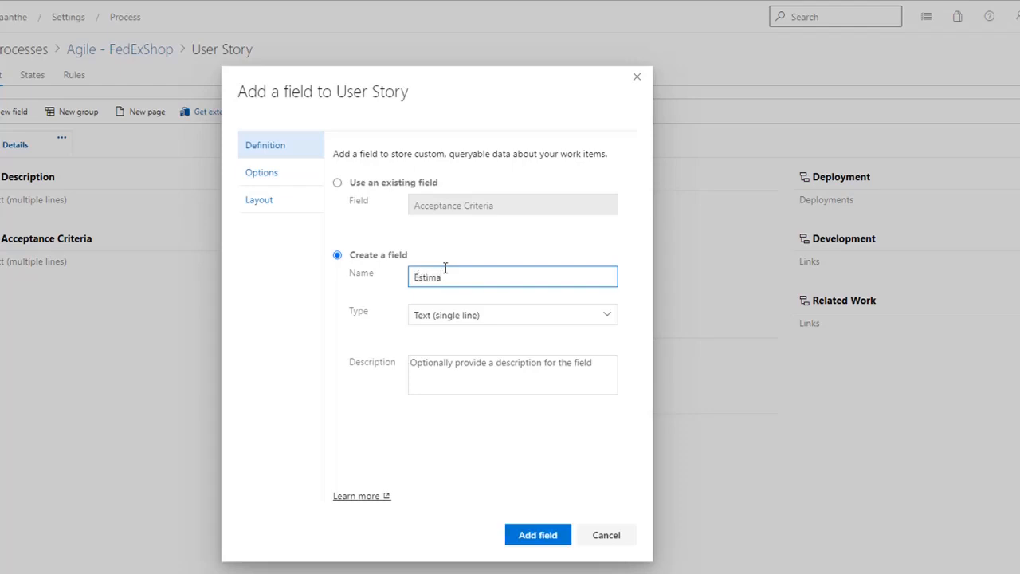
key("BackSpace")
key("BackSpace")
key("BackSpace")
key("BackSpace")
key("BackSpace")
type("Original Estima")
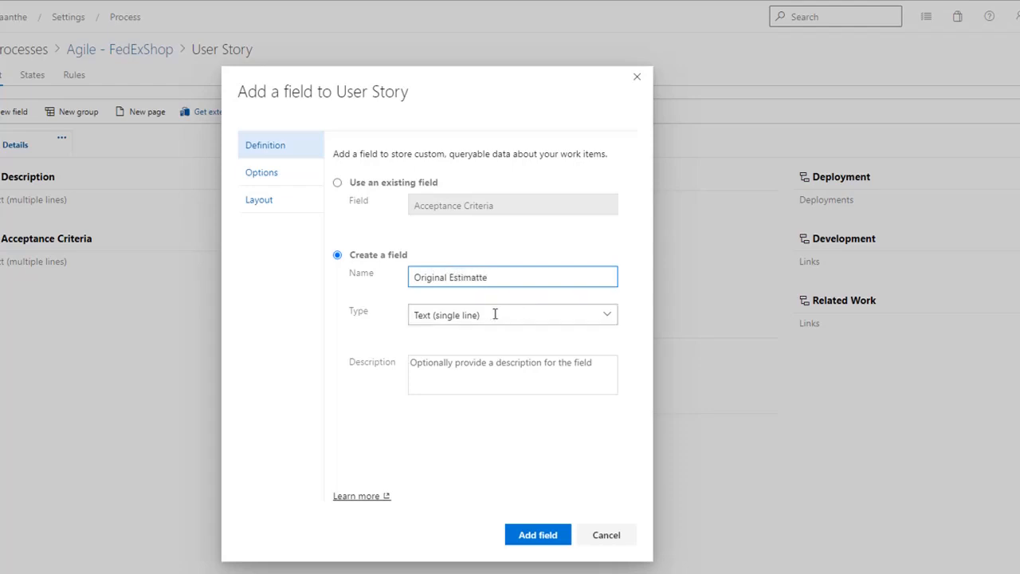
key("BackSpace")
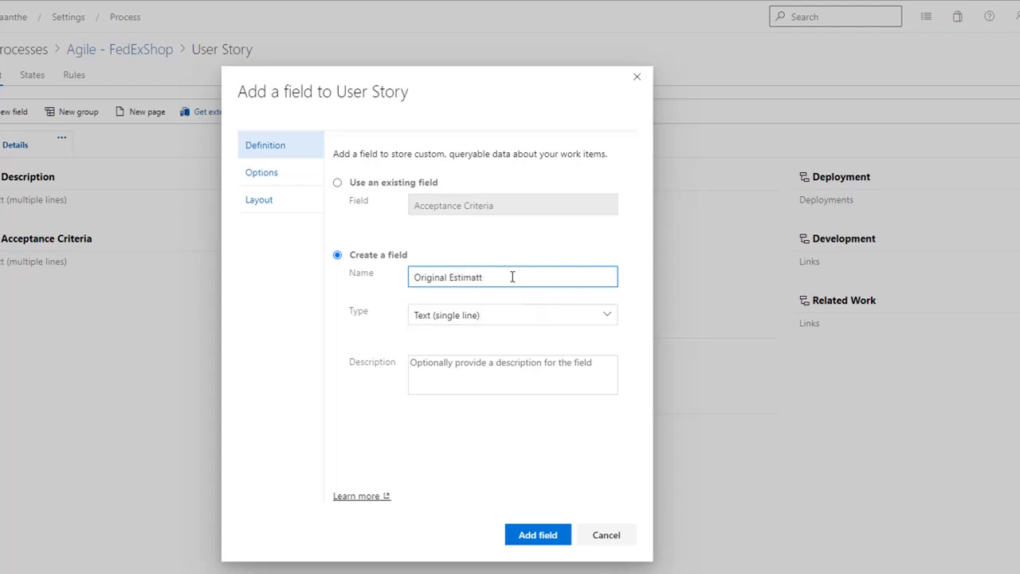
left_click(608, 315)
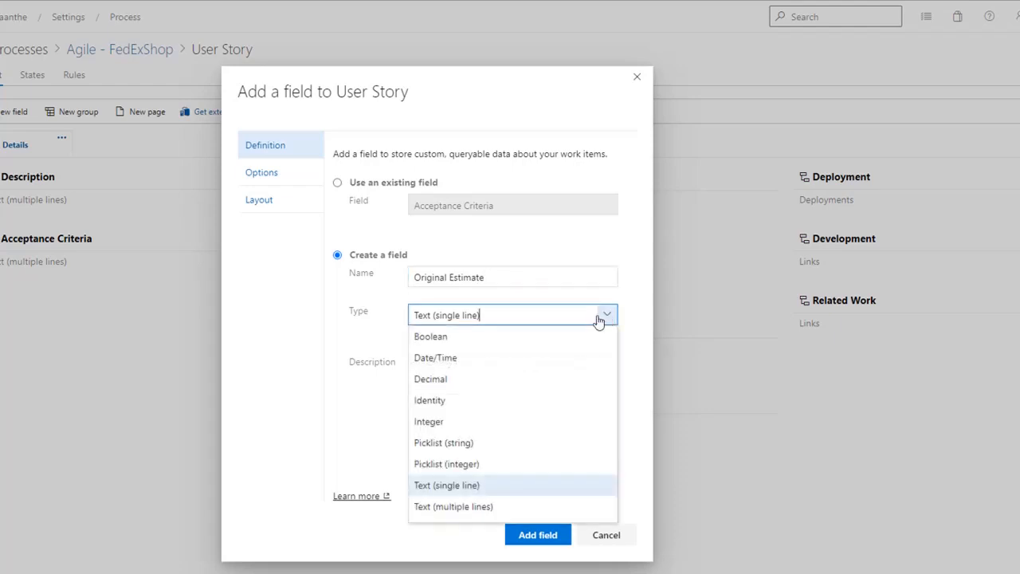
left_click(455, 381)
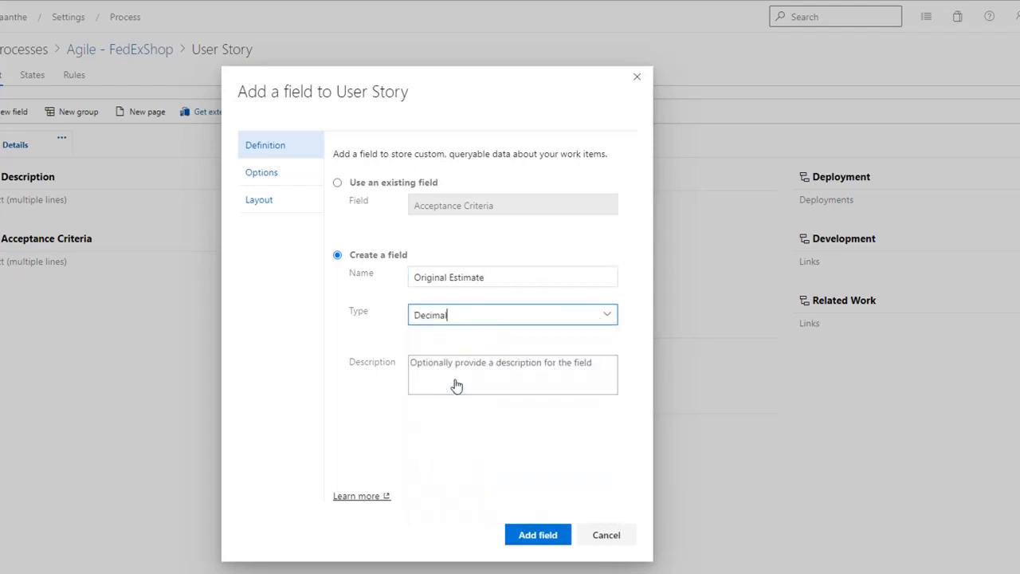
left_click(540, 538)
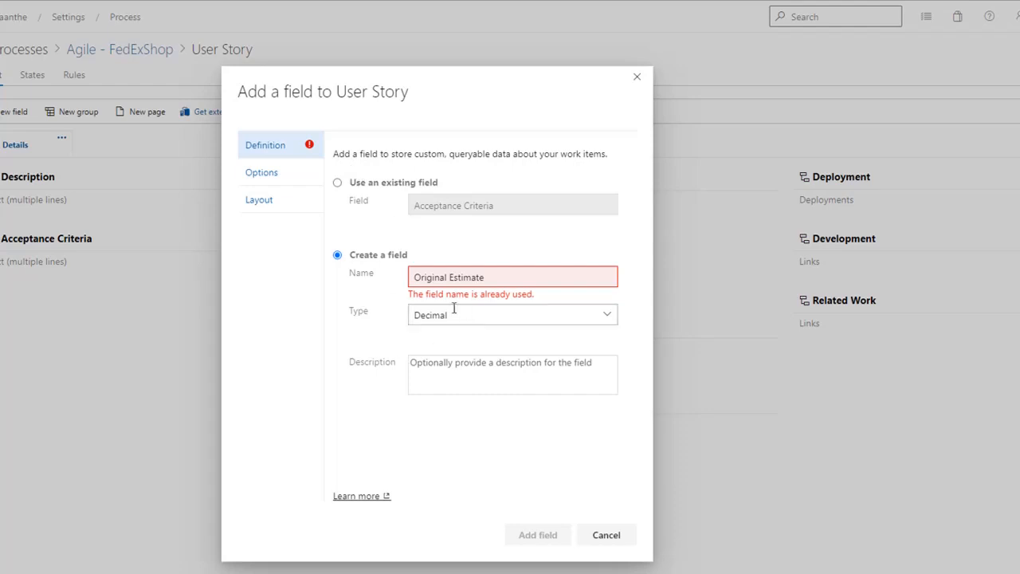
- Change the new field's name to "Original Estimates" and add it to the Custom Section group
left_click(518, 279)
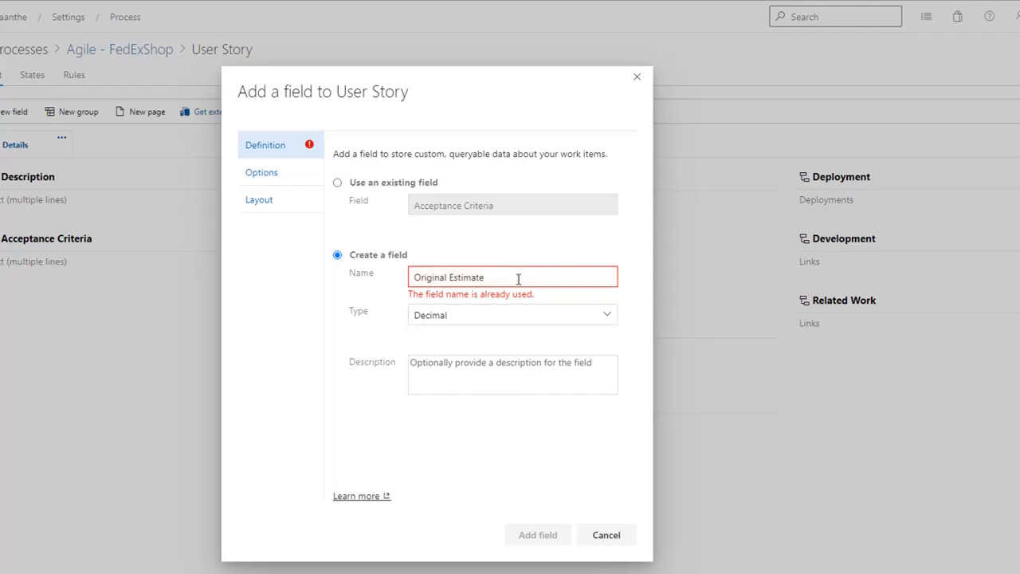
type("s")
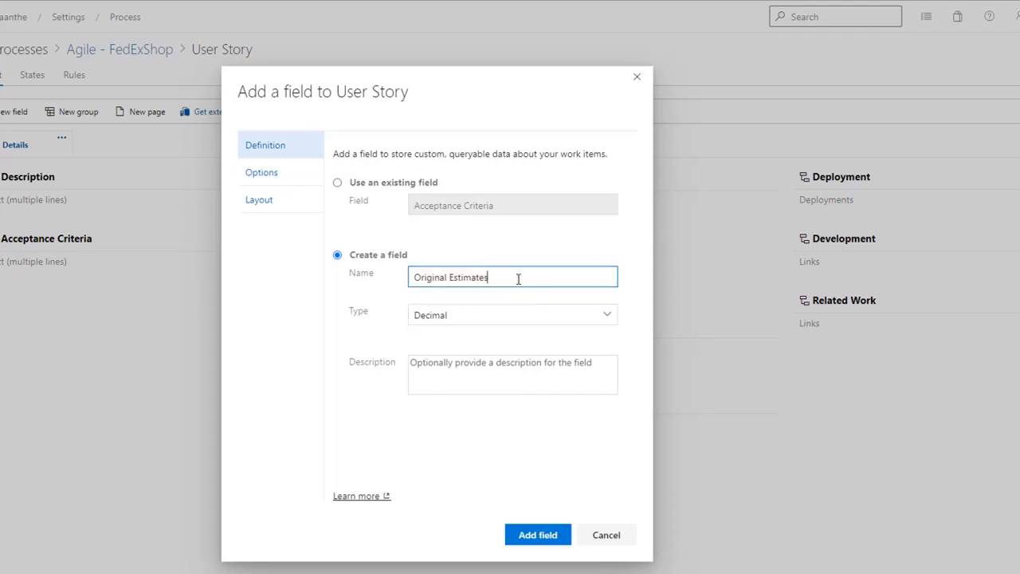
left_click(528, 538)
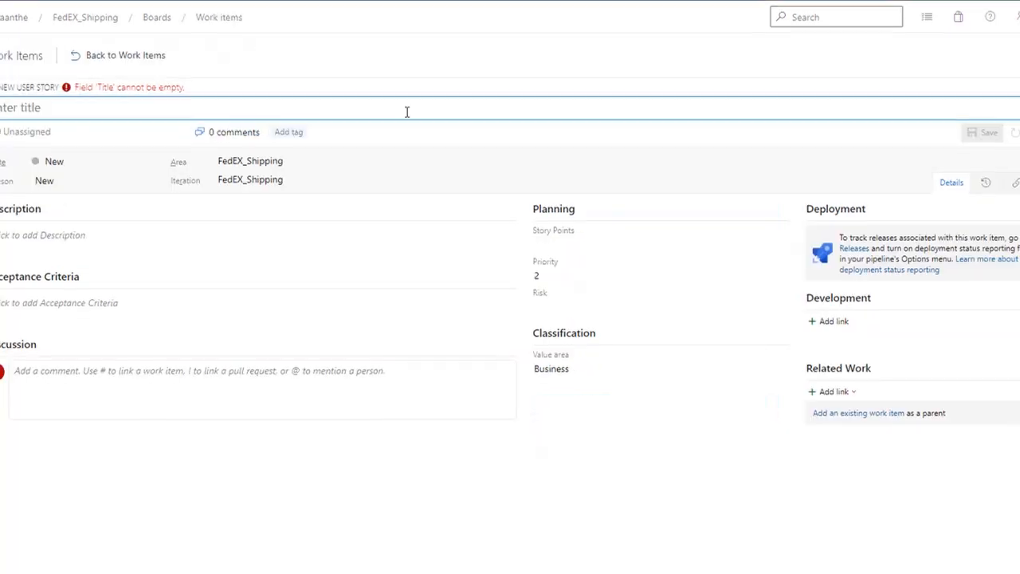
- Reload the new User Story form in the FedEX_Shipping project and set Original Estimates to 20
left_click(544, 40)
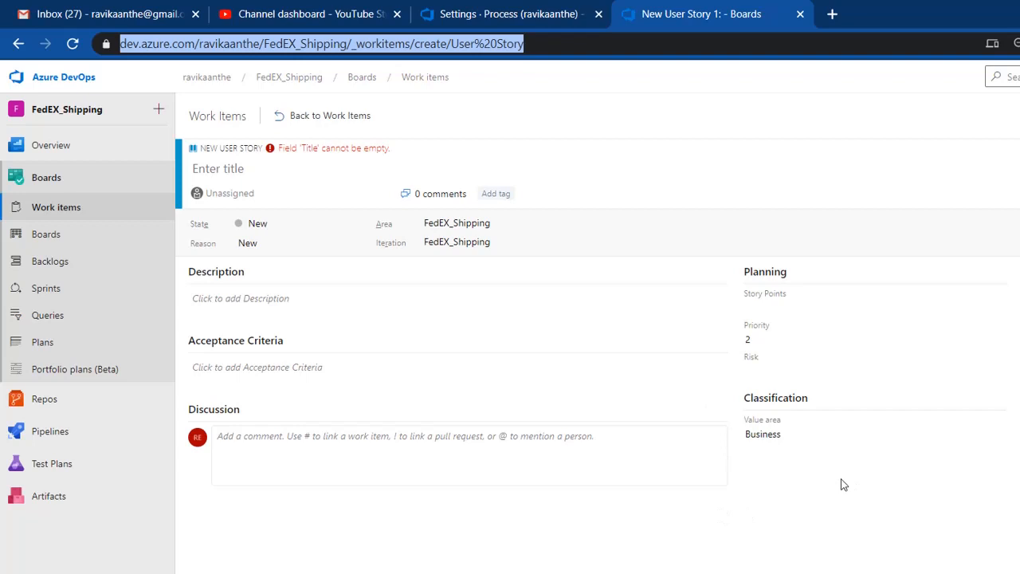
key("Return")
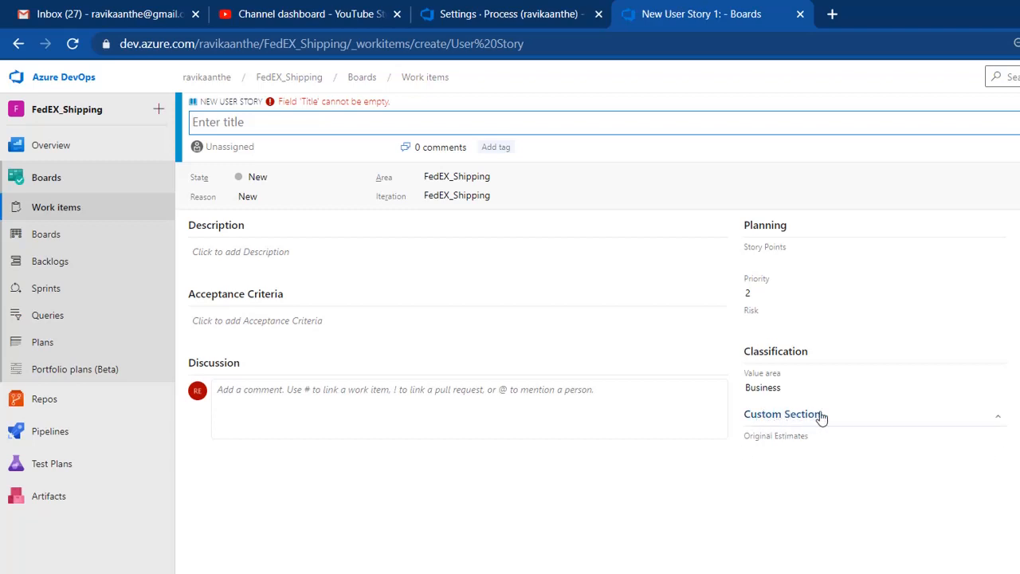
left_click(794, 446)
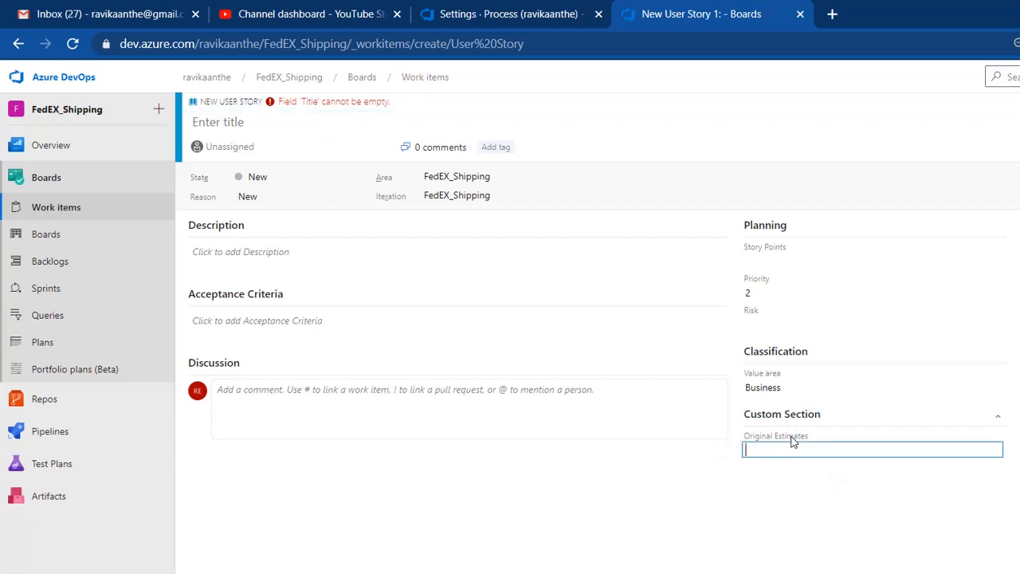
type("20.0")
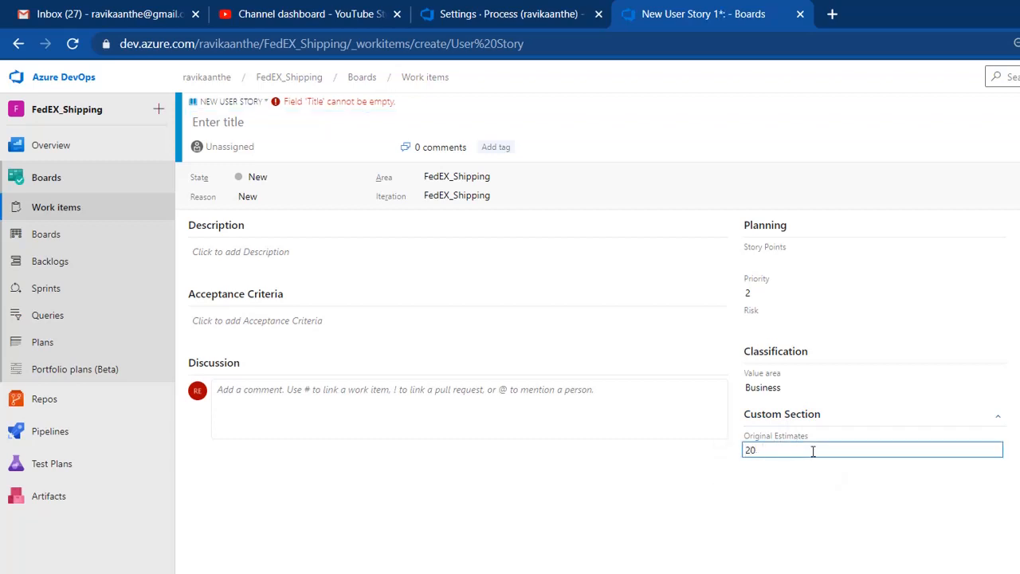
left_click(812, 386)
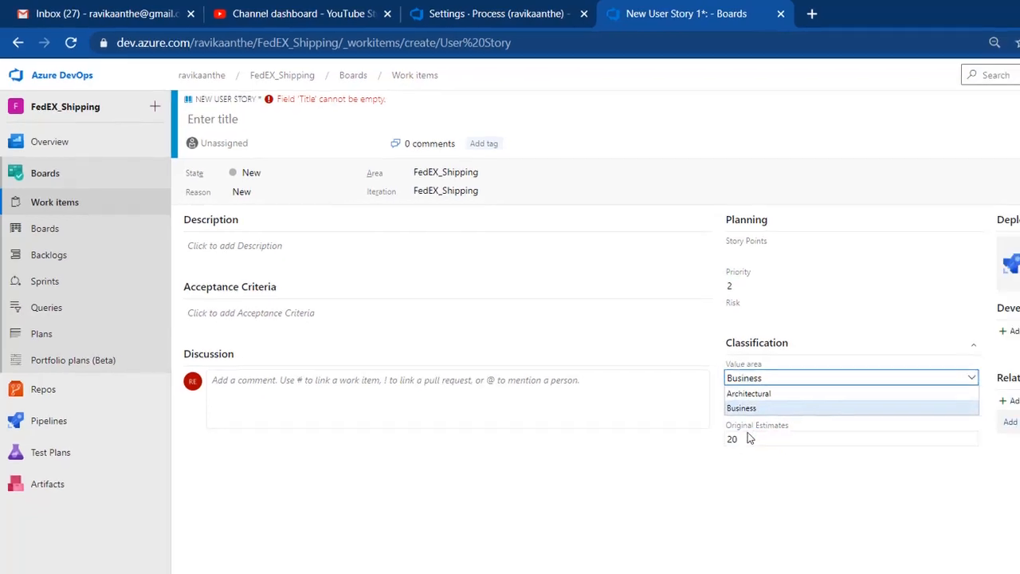
left_click(769, 450)
left_click(593, 429)
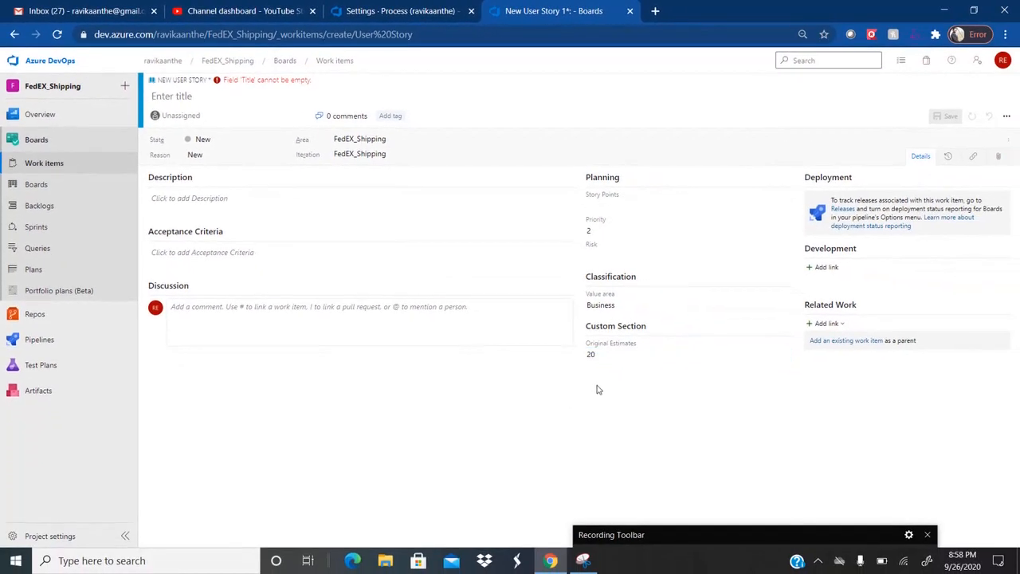
- Title the new work item "User Story"
left_click(203, 92)
type("USr")
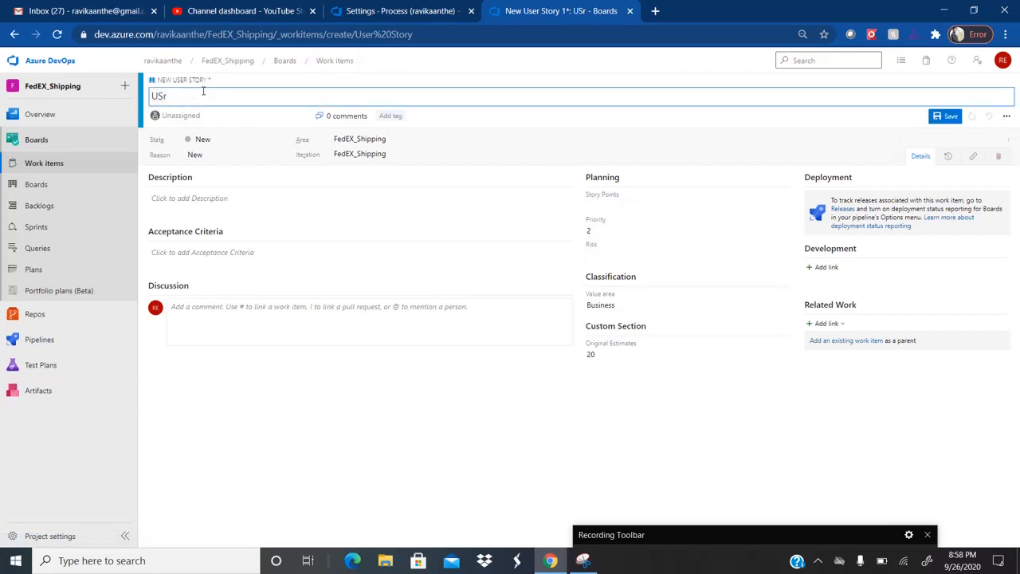
key("BackSpace")
key("BackSpace")
type("we")
type("r Story")
- Enter "Sjdhddh" as the user story's description and save the work item
left_click(196, 203)
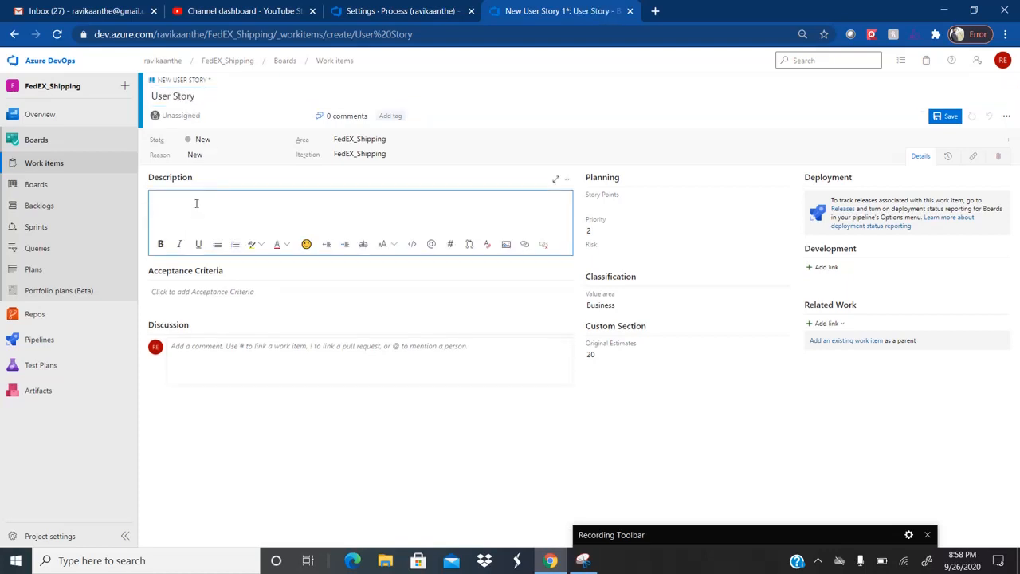
type("Sjdhddh")
left_click(627, 388)
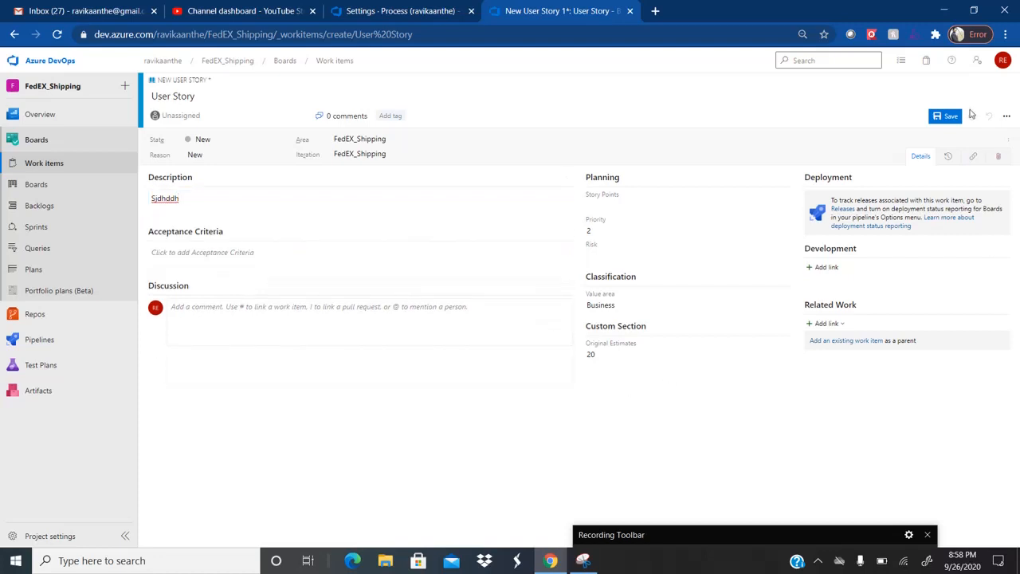
left_click(946, 119)
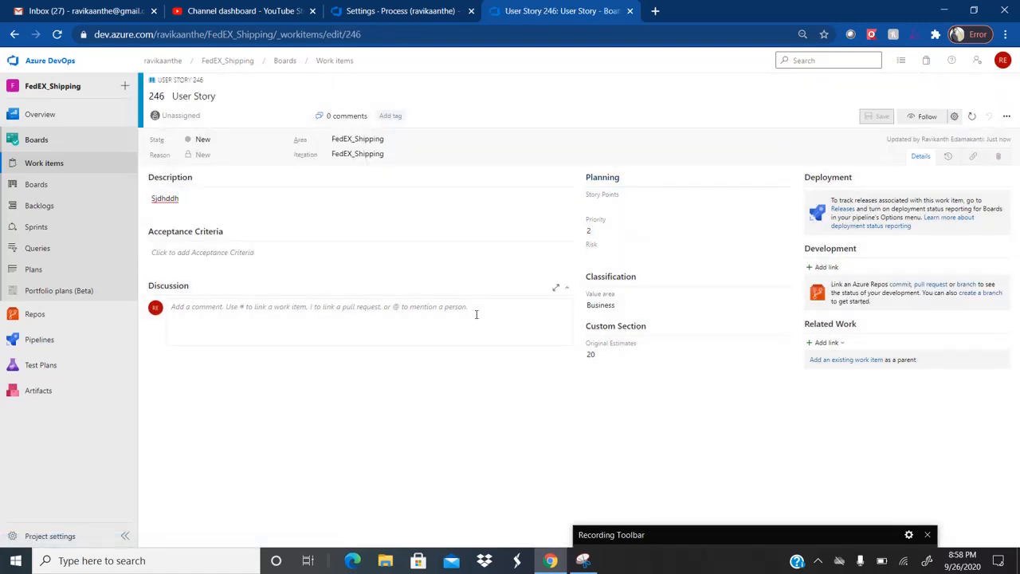
- Return to the process's User Story layout and move the Custom Section group to the wide first column of the Details page
left_click(394, 10)
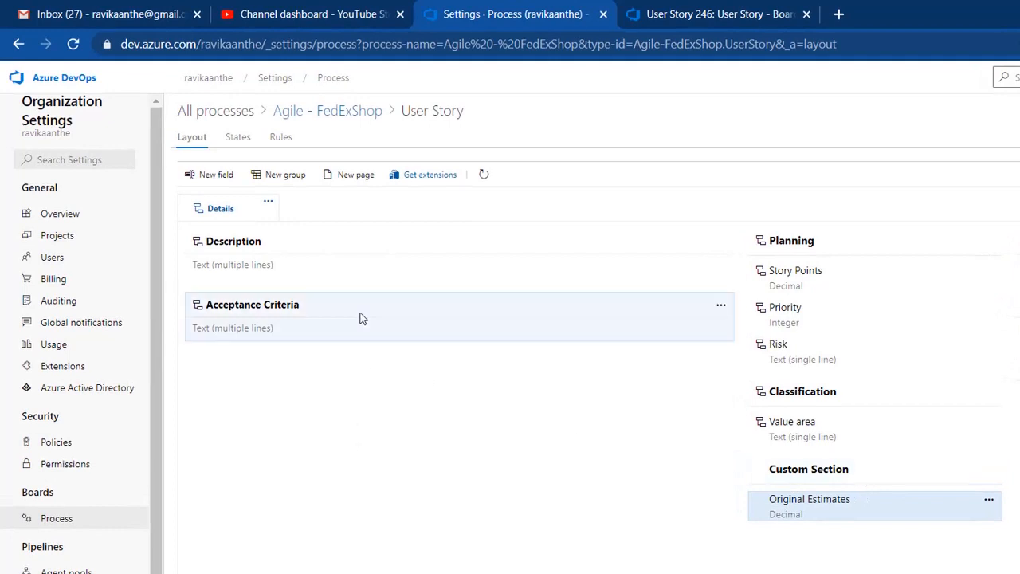
left_click(990, 471)
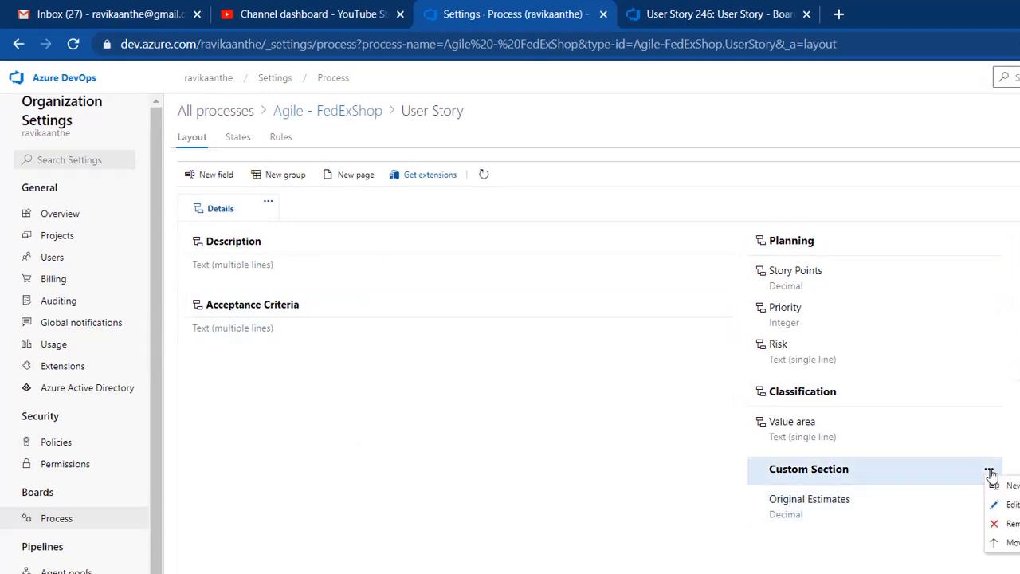
left_click(1011, 504)
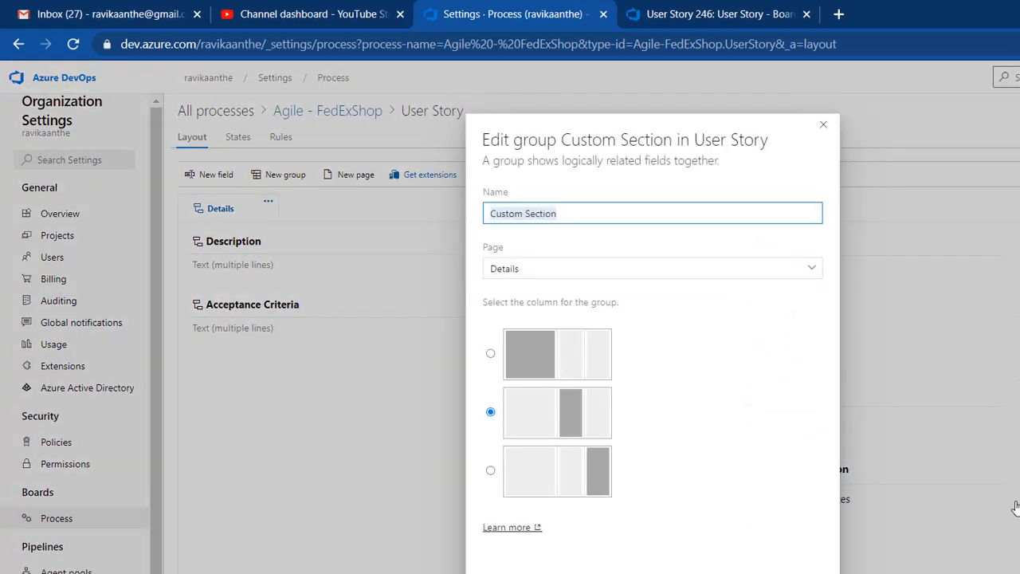
left_click(491, 354)
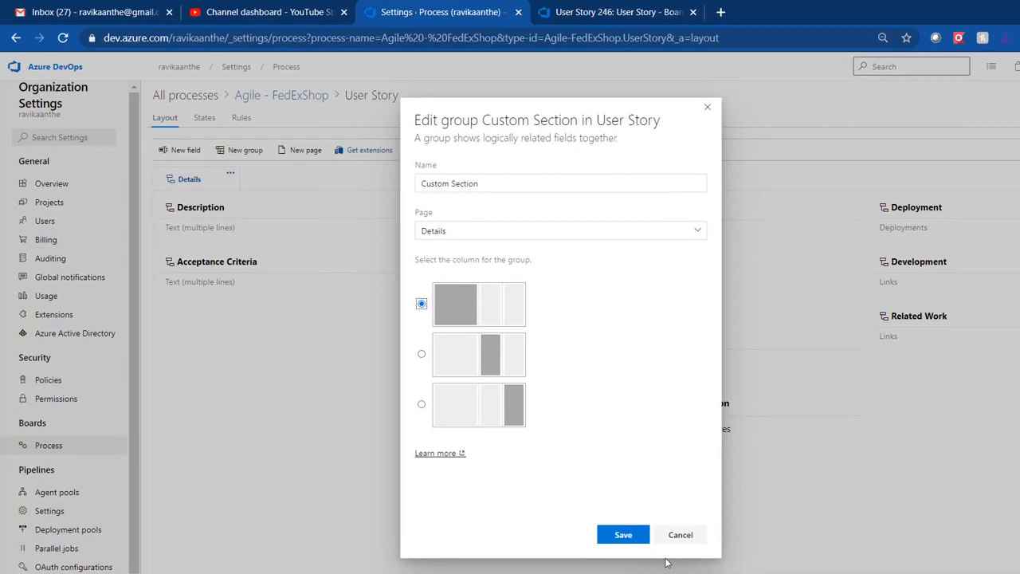
left_click(630, 538)
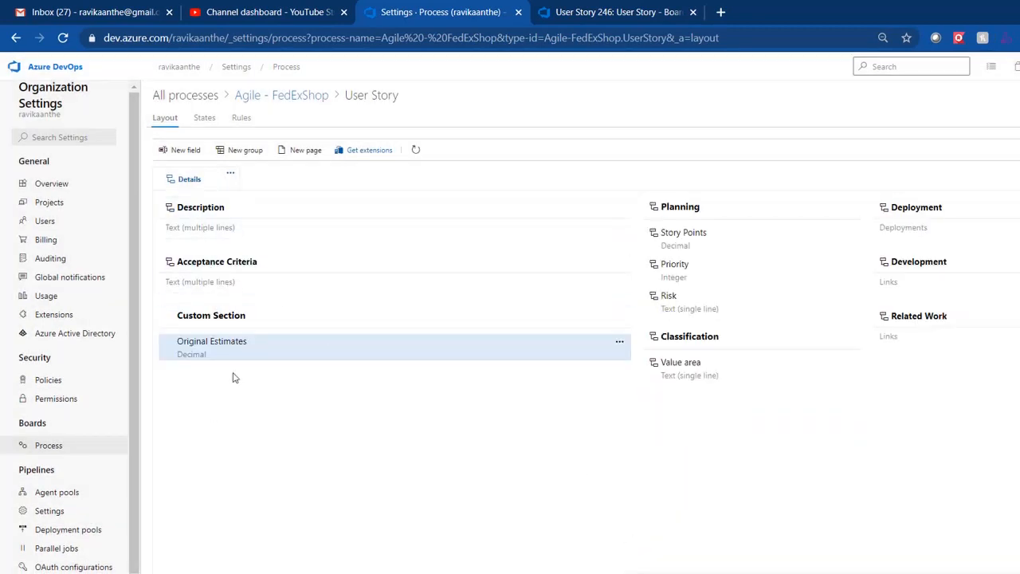
- Reload the saved user story and compare the placement of its Custom Section with the process layout
left_click(577, 14)
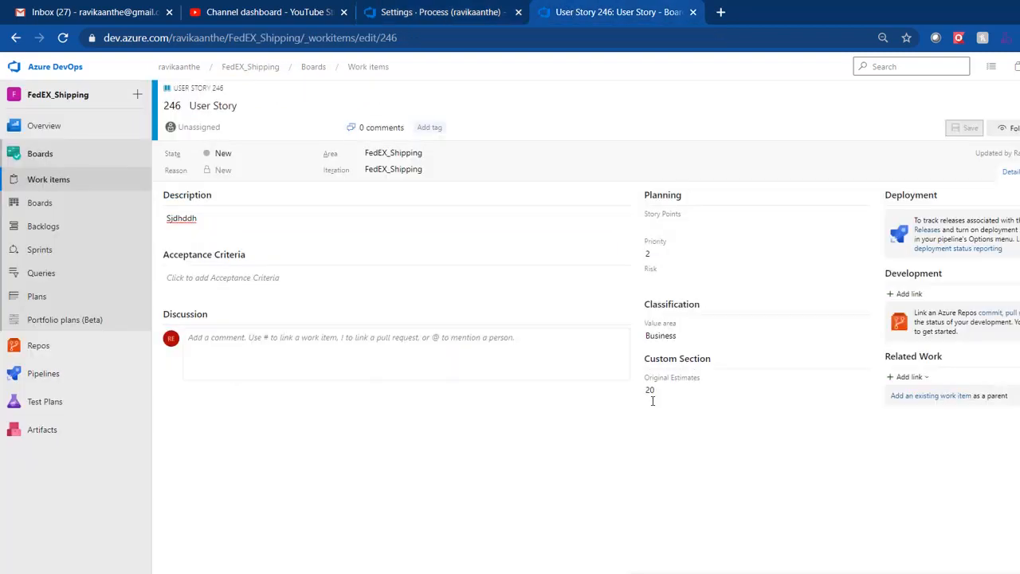
left_click(508, 37)
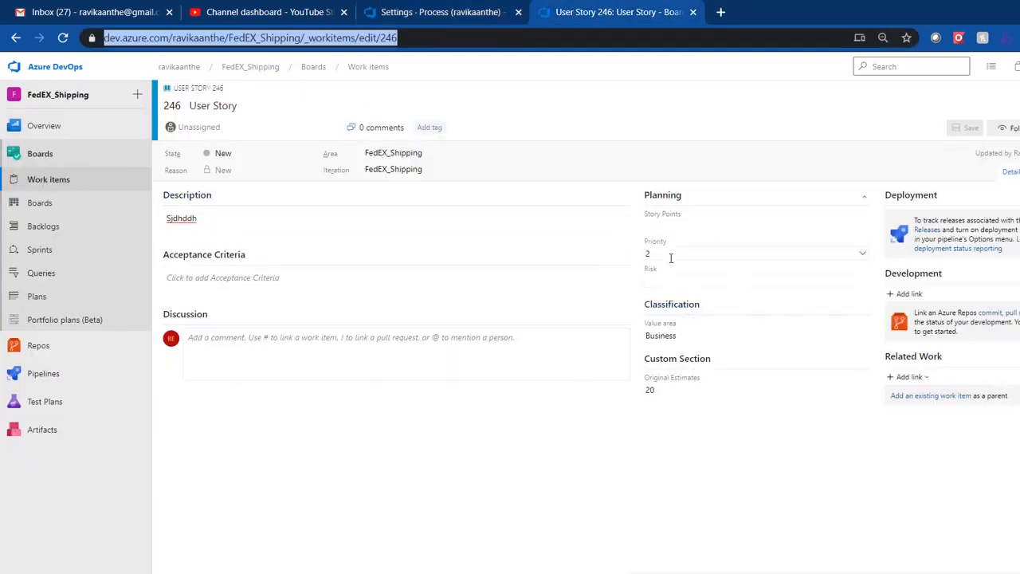
key("Return")
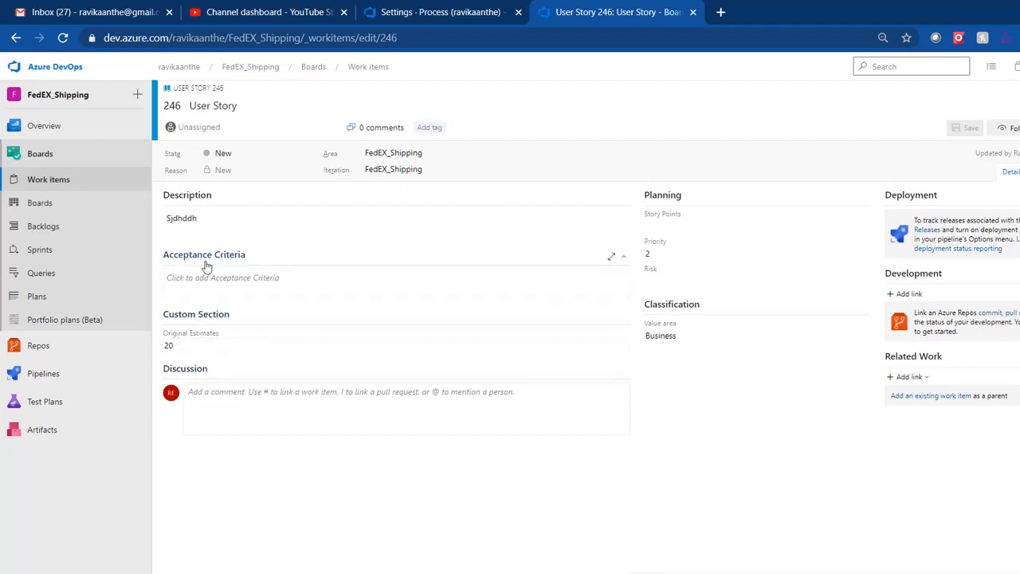
left_click(445, 12)
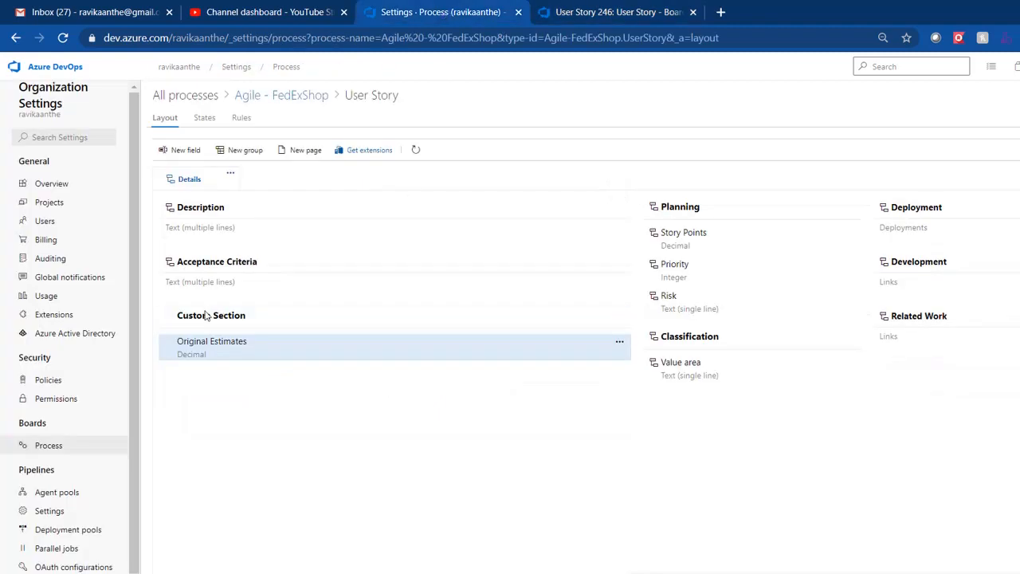
left_click(631, 14)
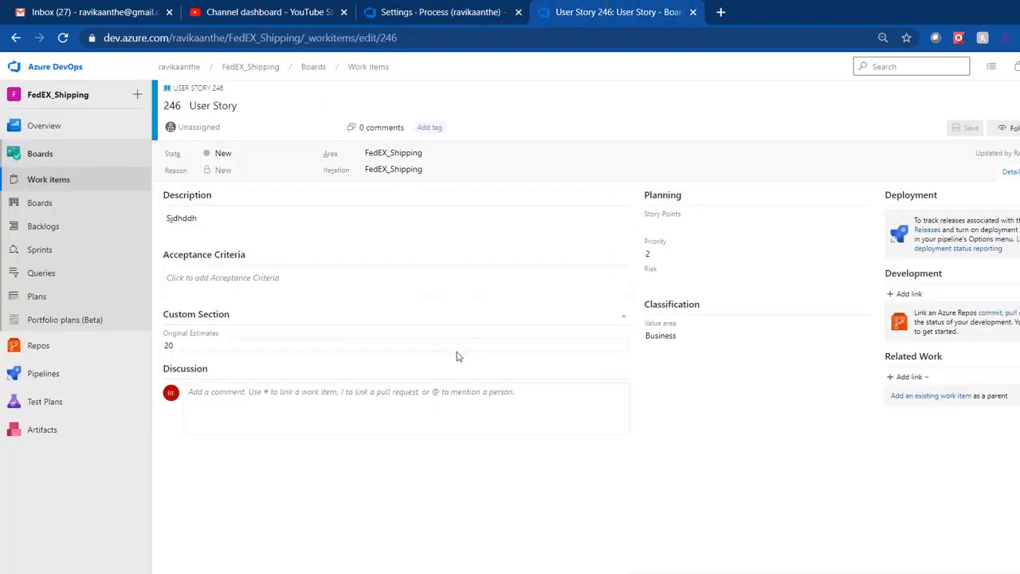
- Add a page named "Custom Page" to the process's User Story layout
left_click(435, 13)
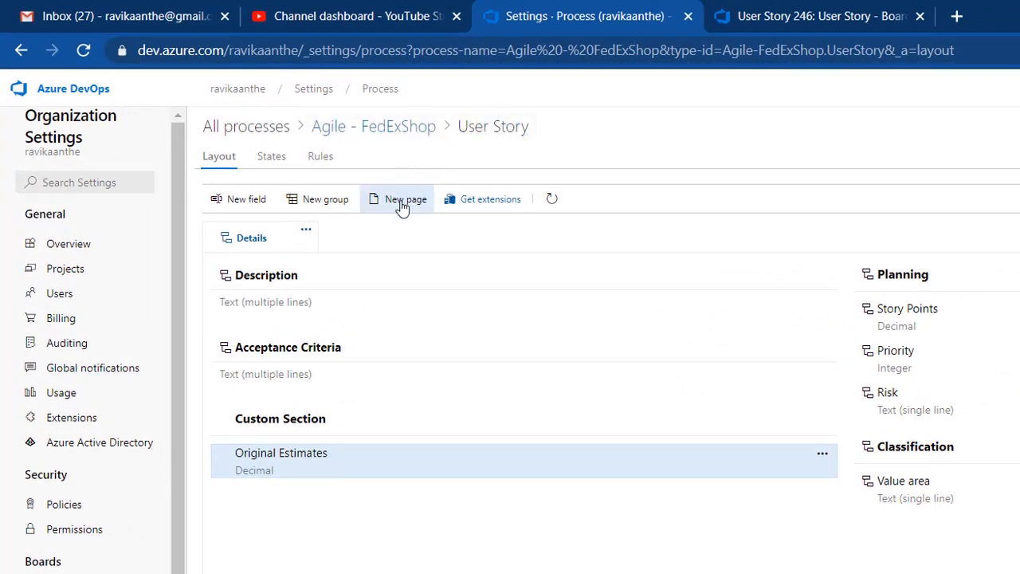
left_click(402, 205)
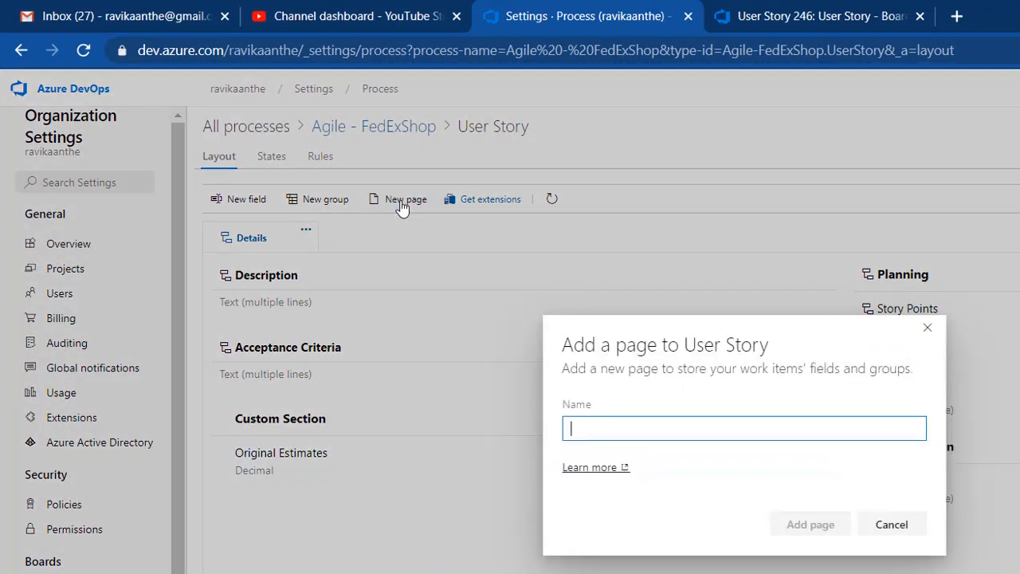
type("cu")
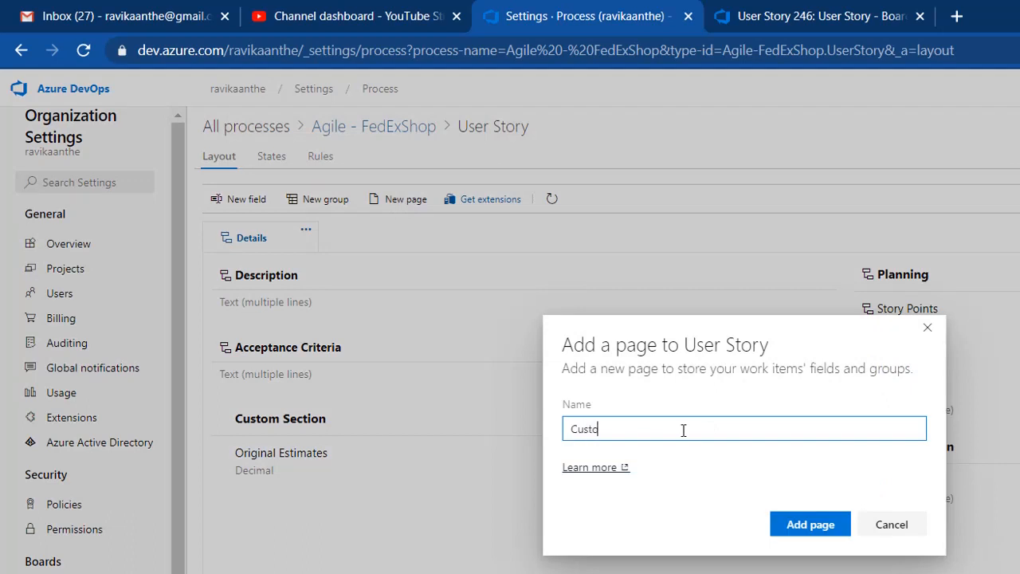
type("stom Page")
left_click(798, 535)
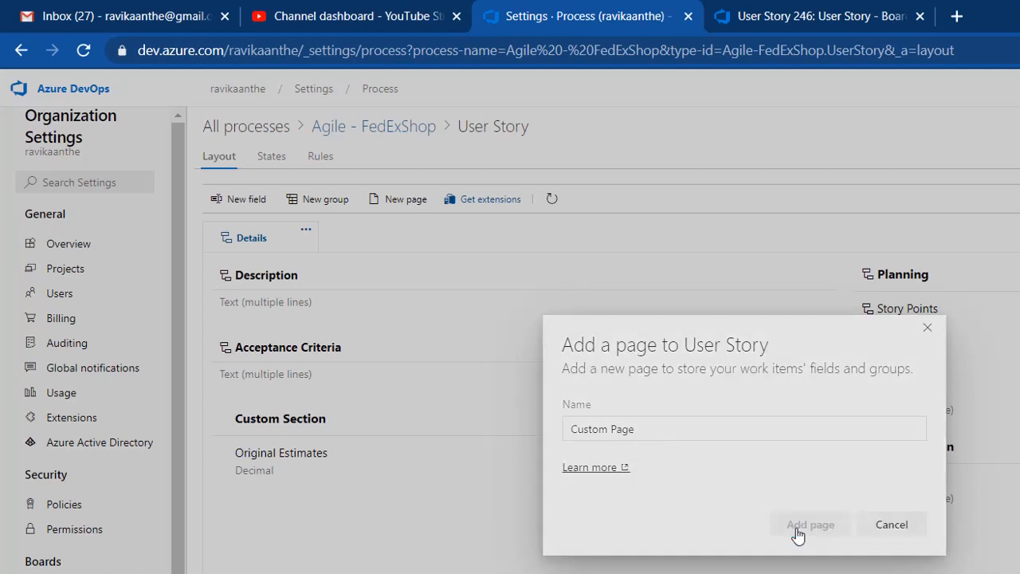
- Add a new single-line text field named "Remaining Efforts" to the Custom Page of the User Story layout
left_click(251, 241)
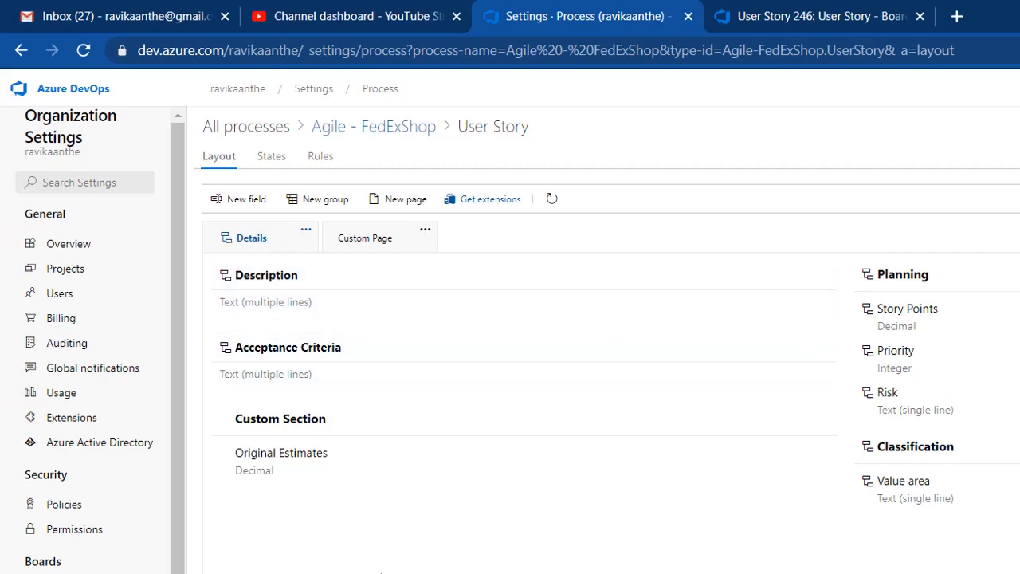
left_click(366, 248)
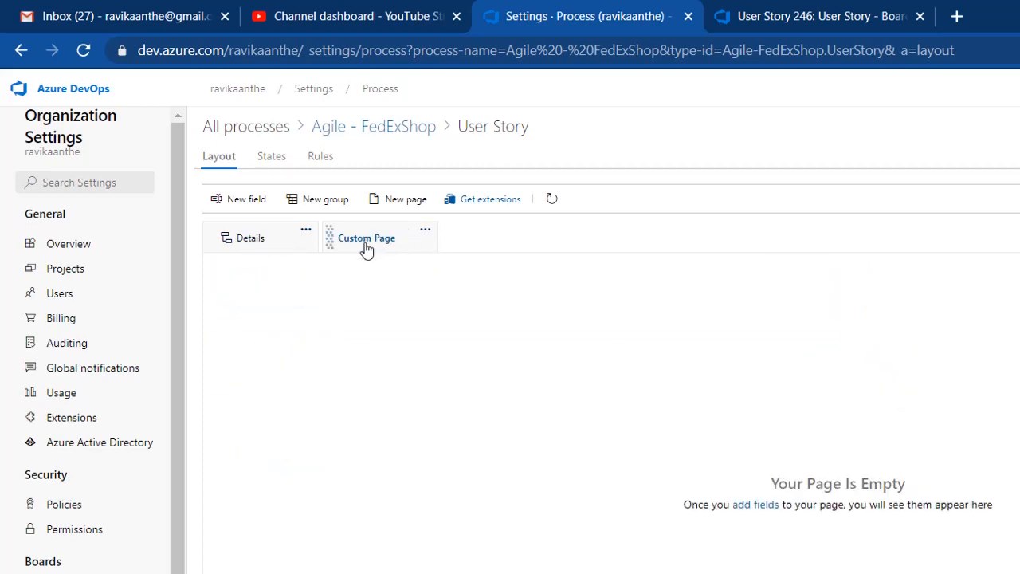
left_click(426, 231)
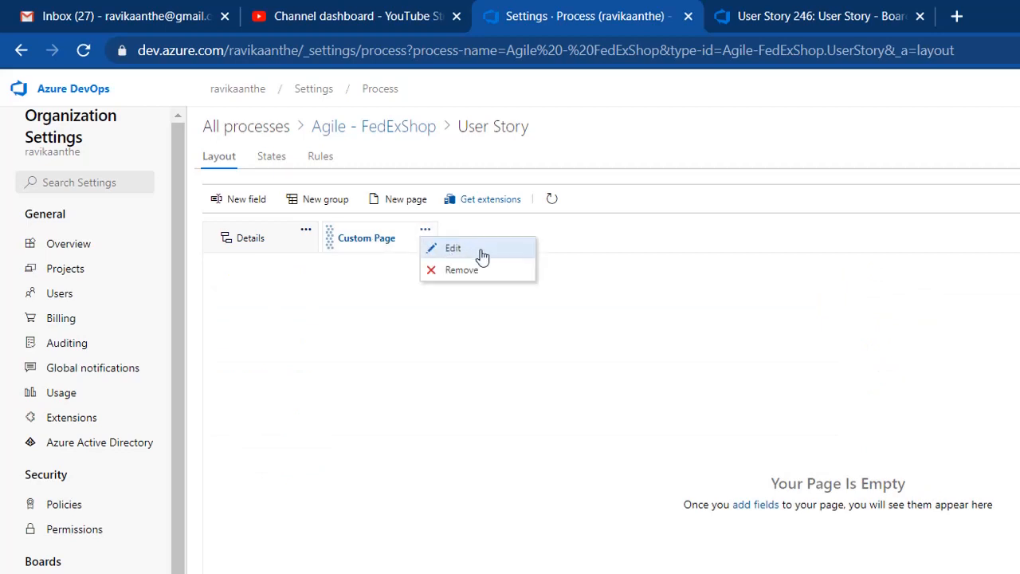
left_click(385, 271)
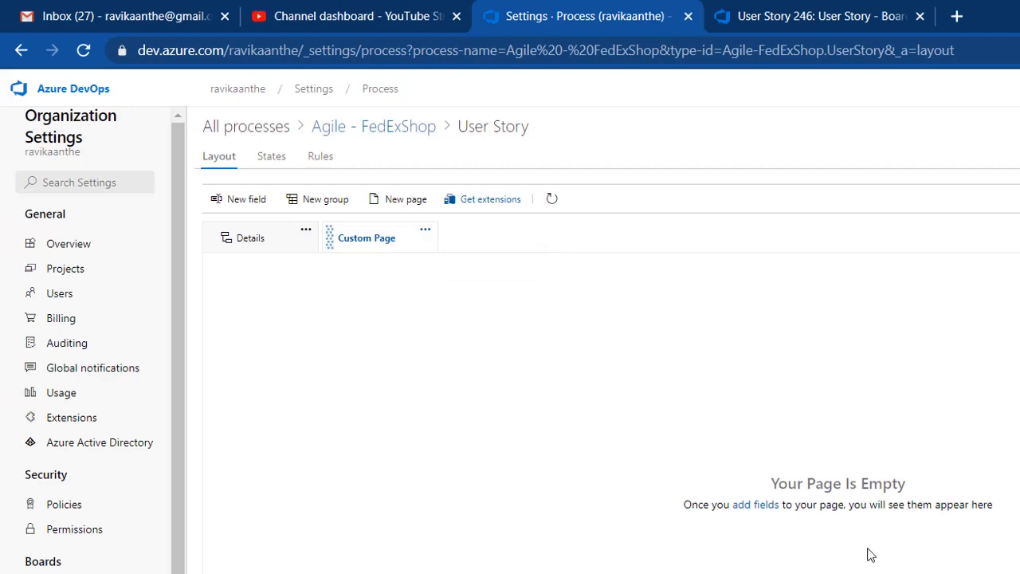
left_click(761, 507)
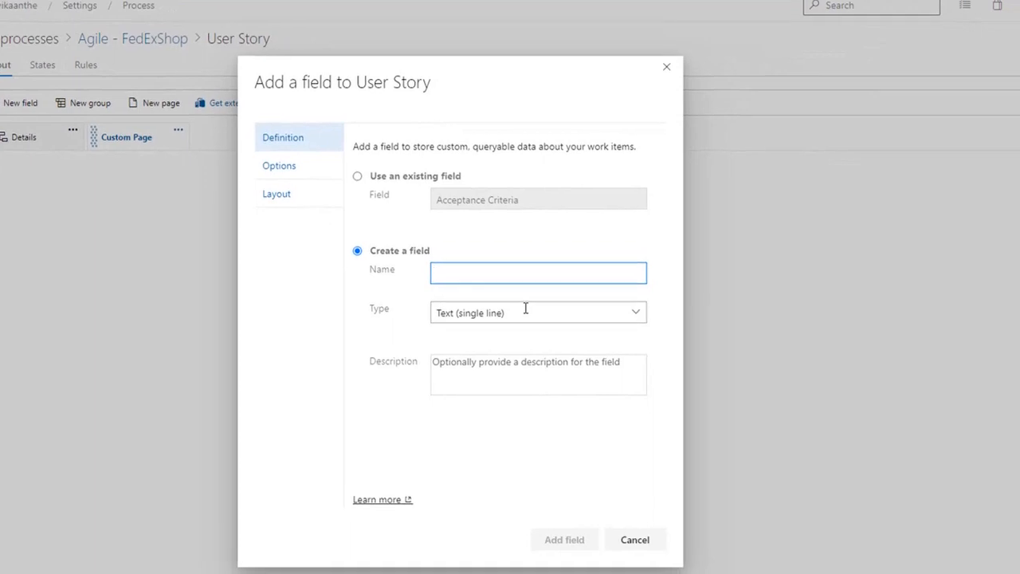
type("Remain")
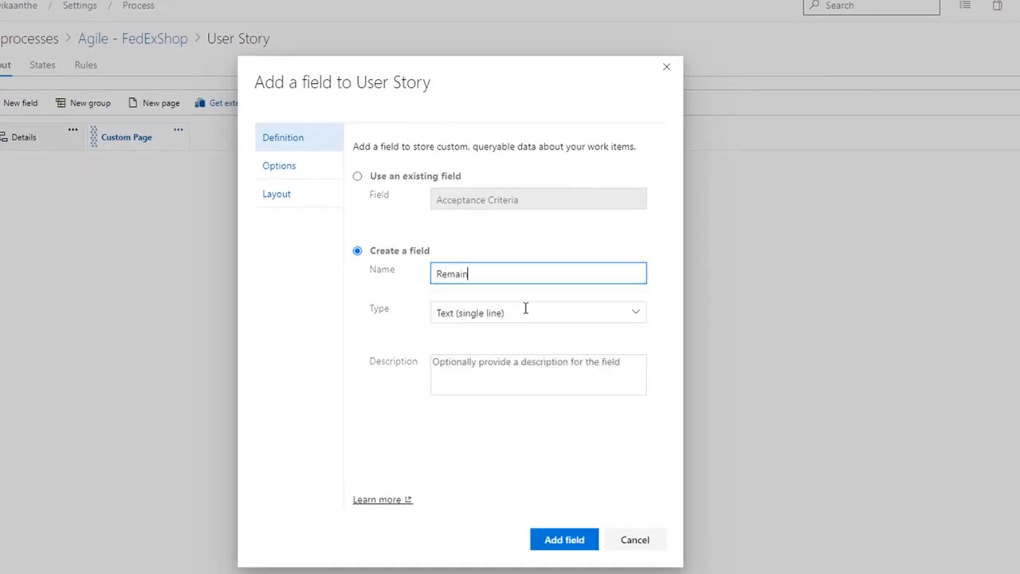
type("ing Efforts")
left_click(645, 314)
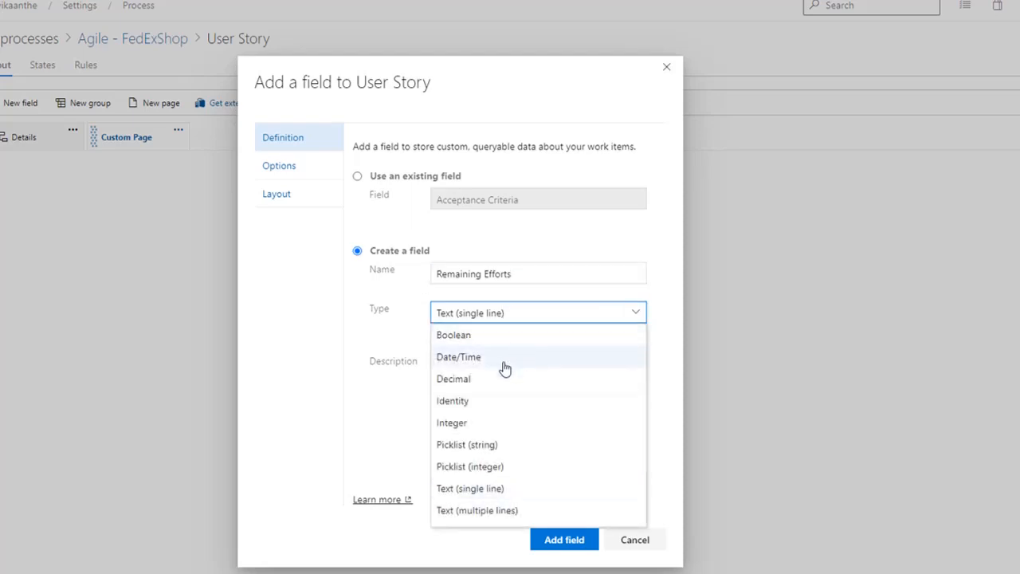
left_click(641, 315)
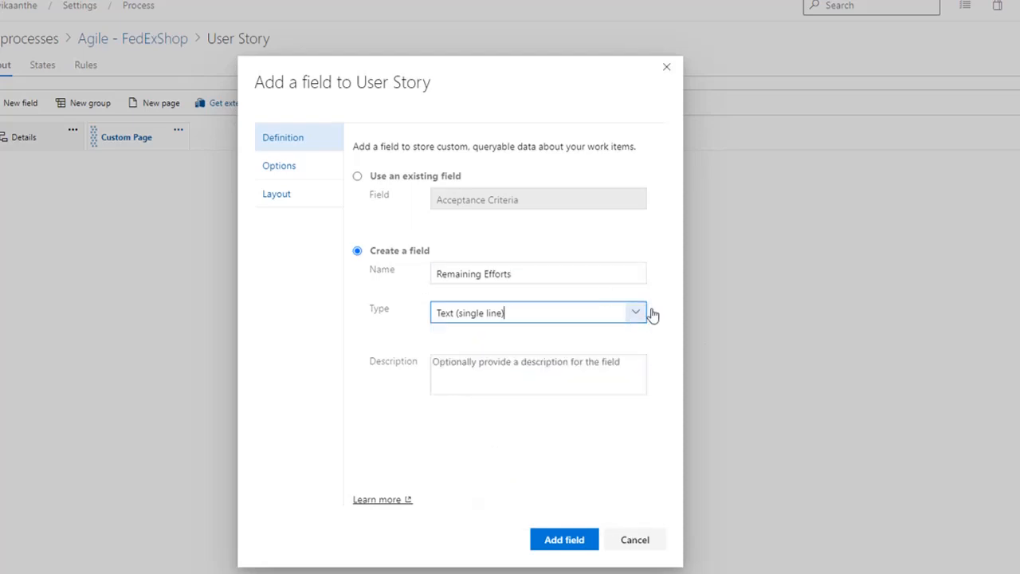
left_click(564, 542)
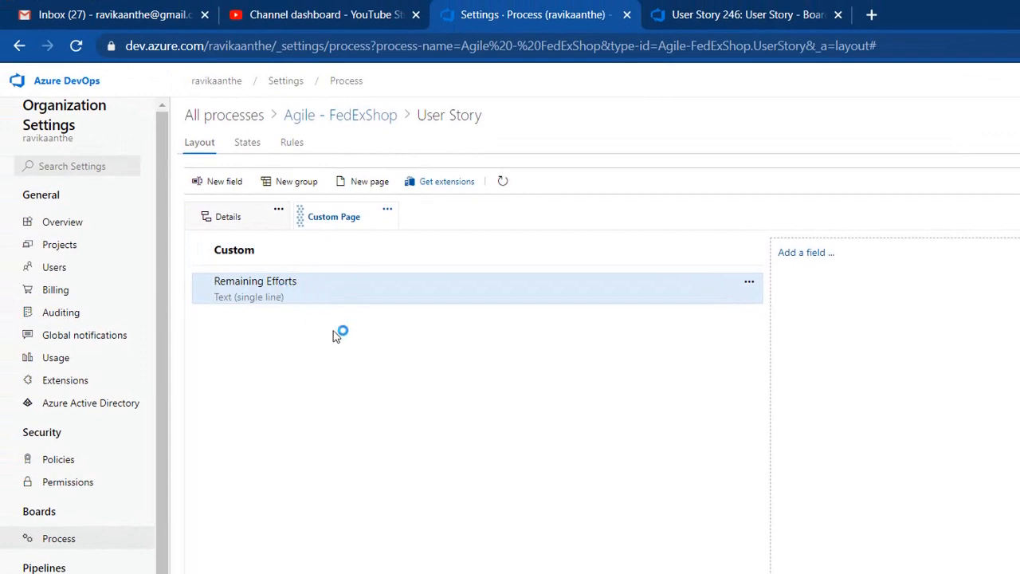
- Reload the saved user story in FedEX_Shipping and examine the field on its Custom Page
left_click(744, 14)
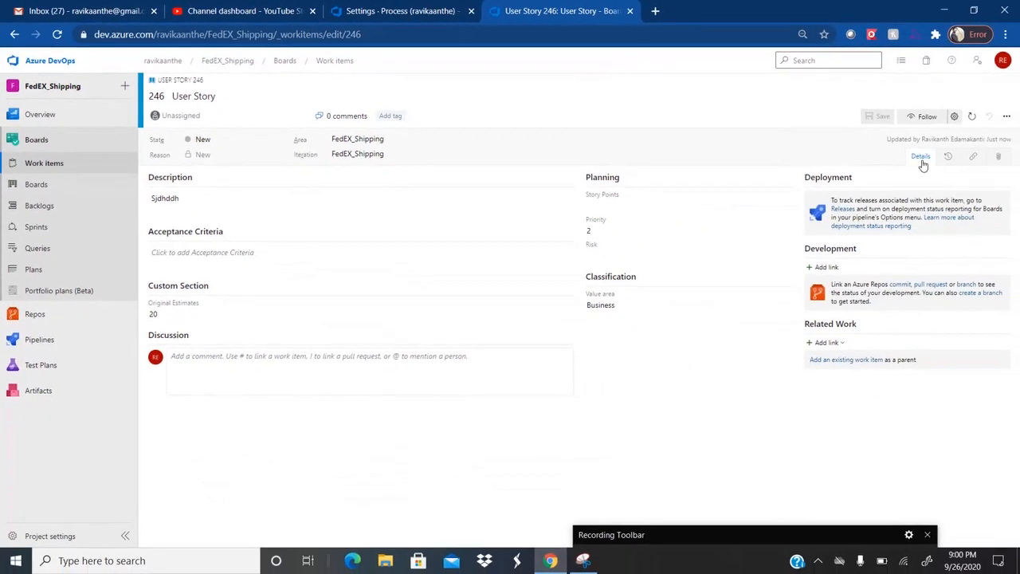
left_click(922, 163)
left_click(469, 37)
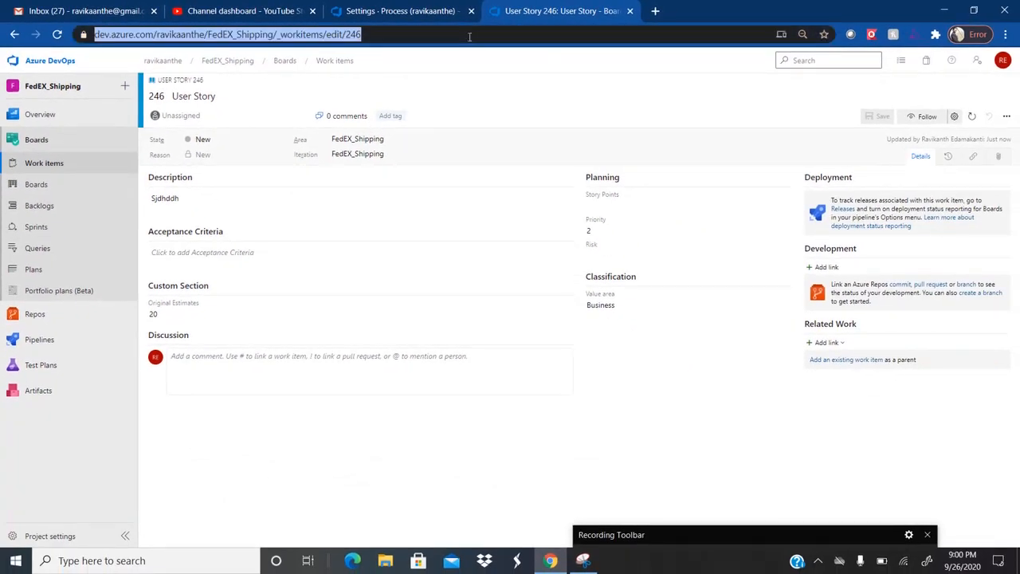
key("Return")
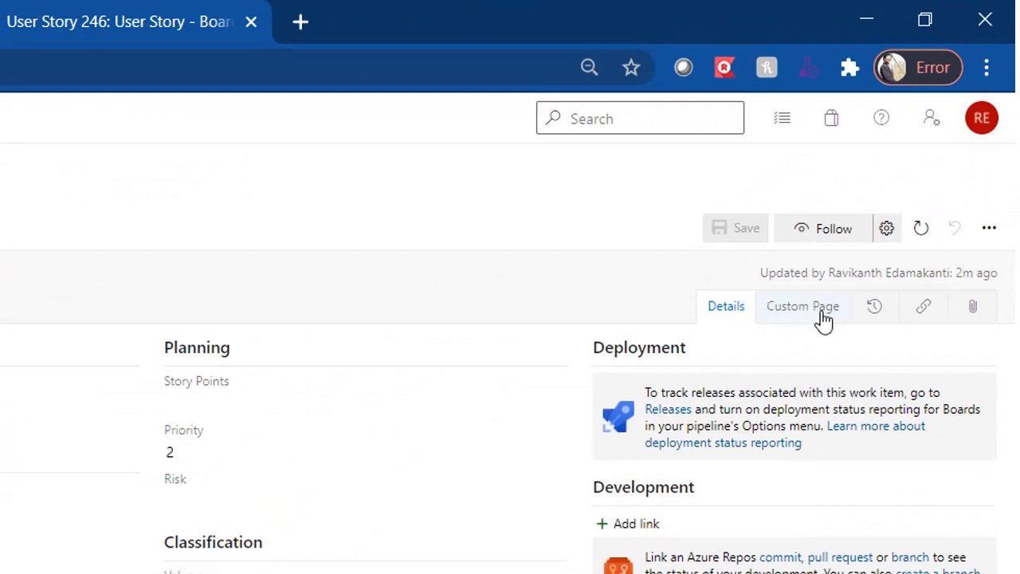
left_click(824, 318)
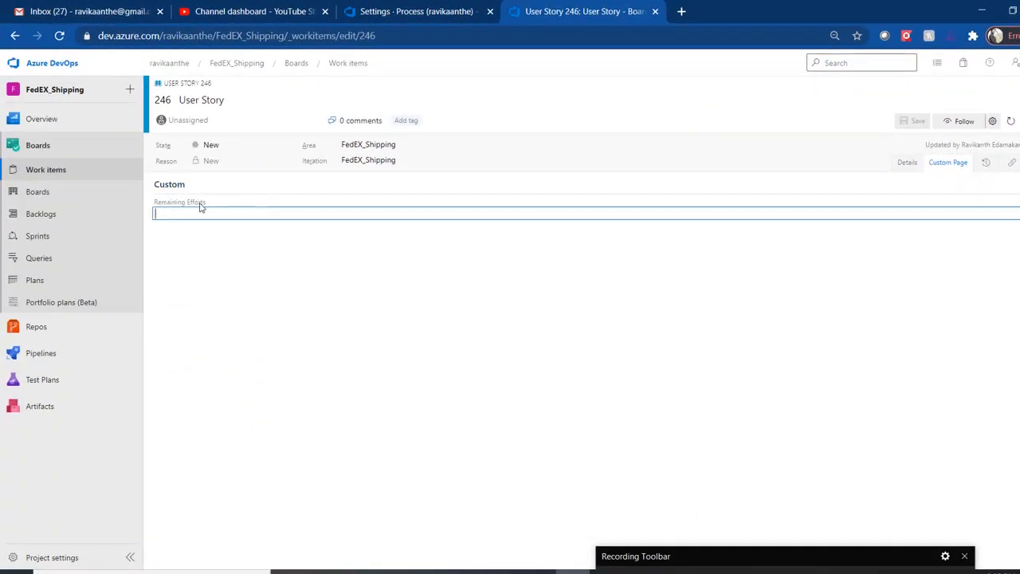
- Compare the user story's Details, Custom Page, History, Links and Attachments pages, ending on Custom Page
left_click(906, 165)
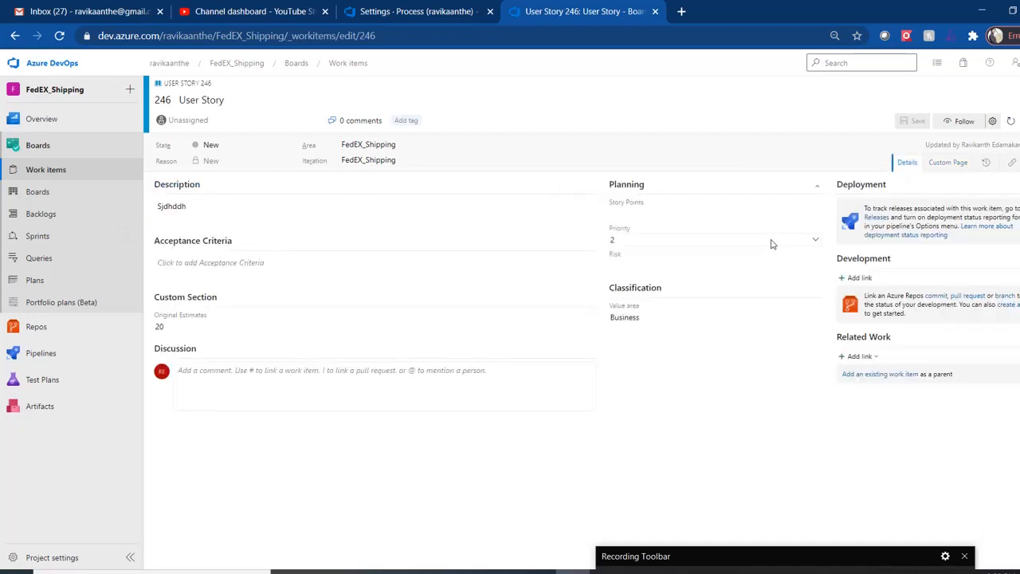
left_click(948, 164)
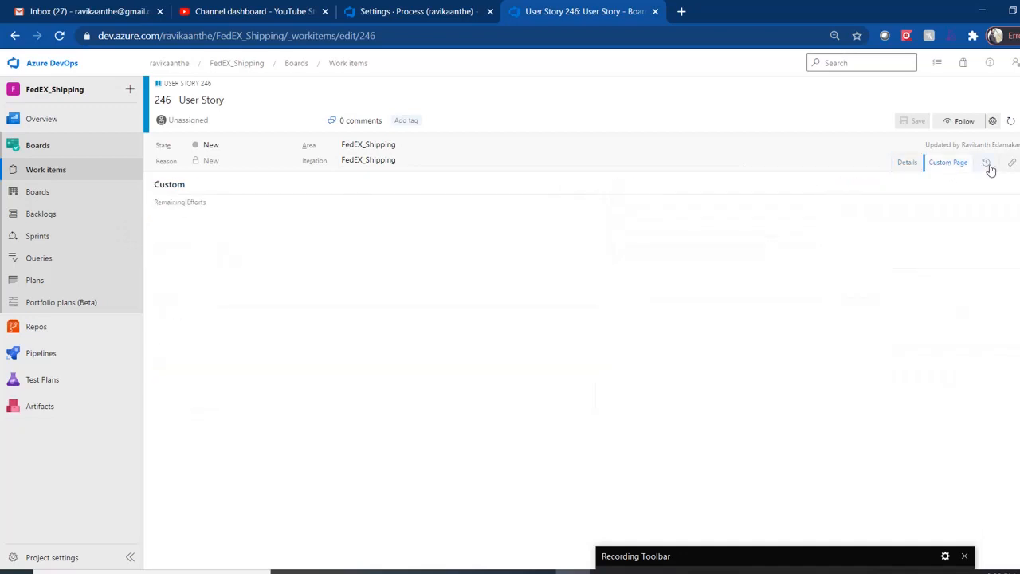
left_click(988, 165)
left_click(1013, 163)
left_click(946, 164)
left_click(909, 164)
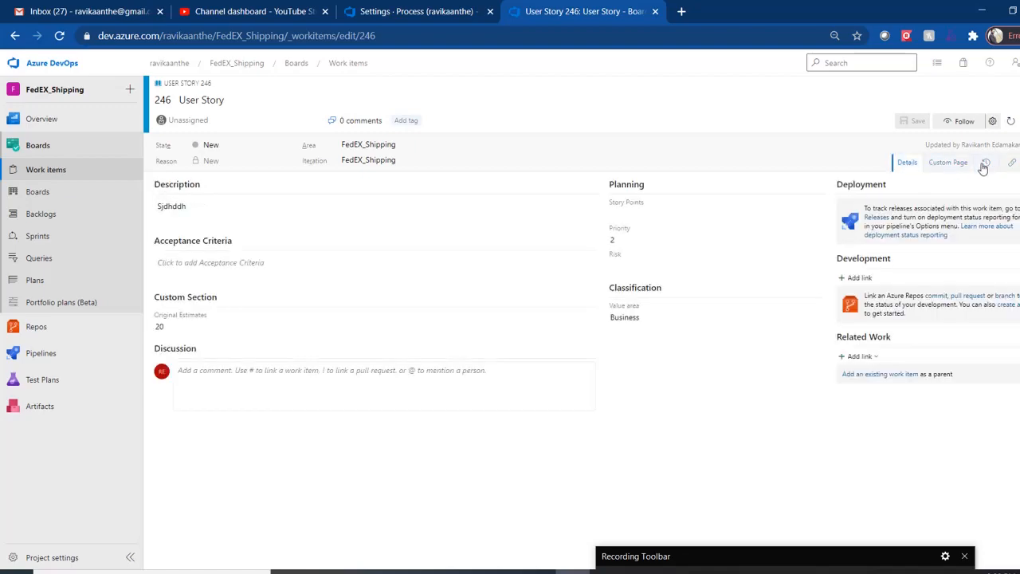
left_click(986, 164)
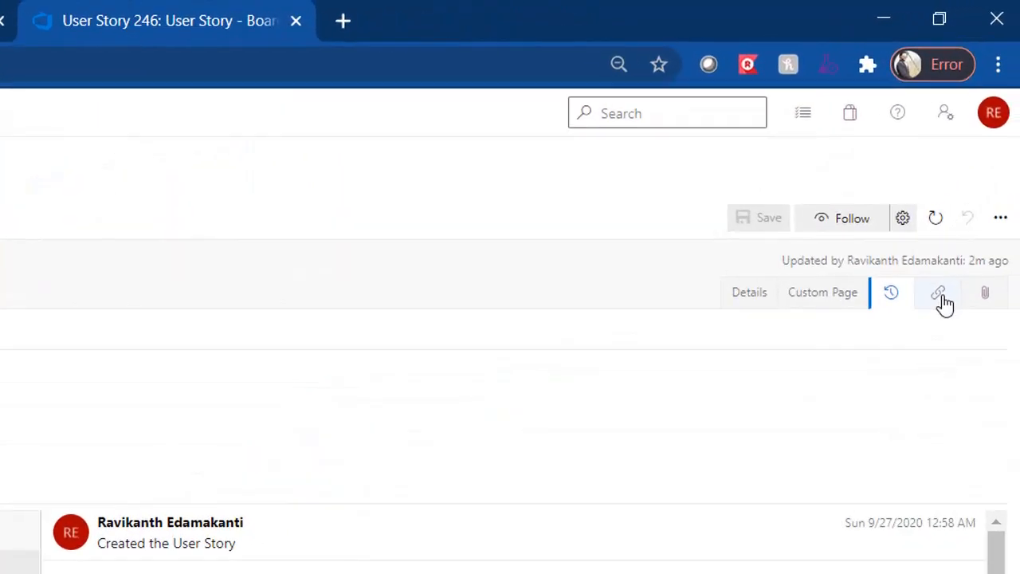
left_click(941, 296)
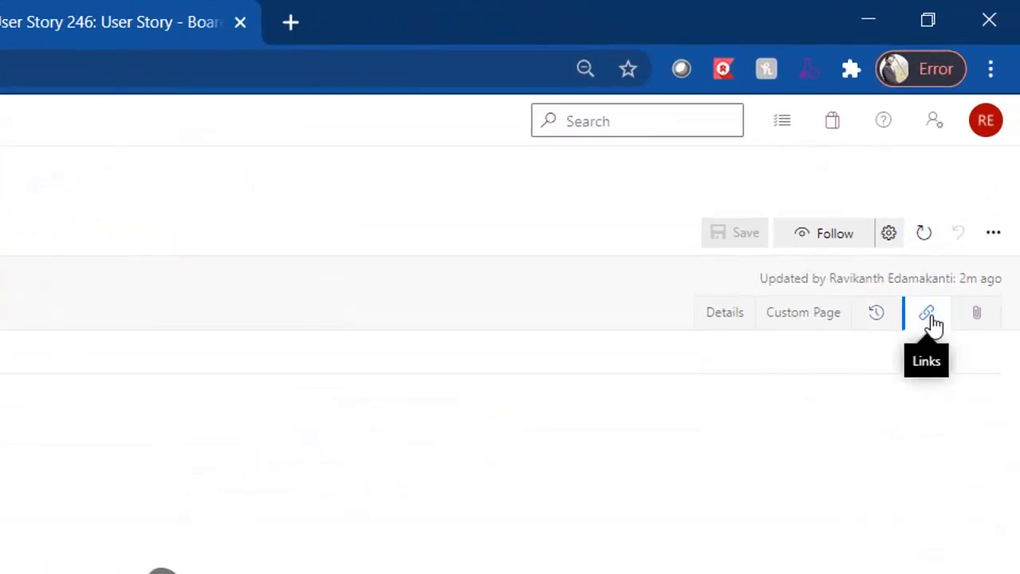
left_click(987, 297)
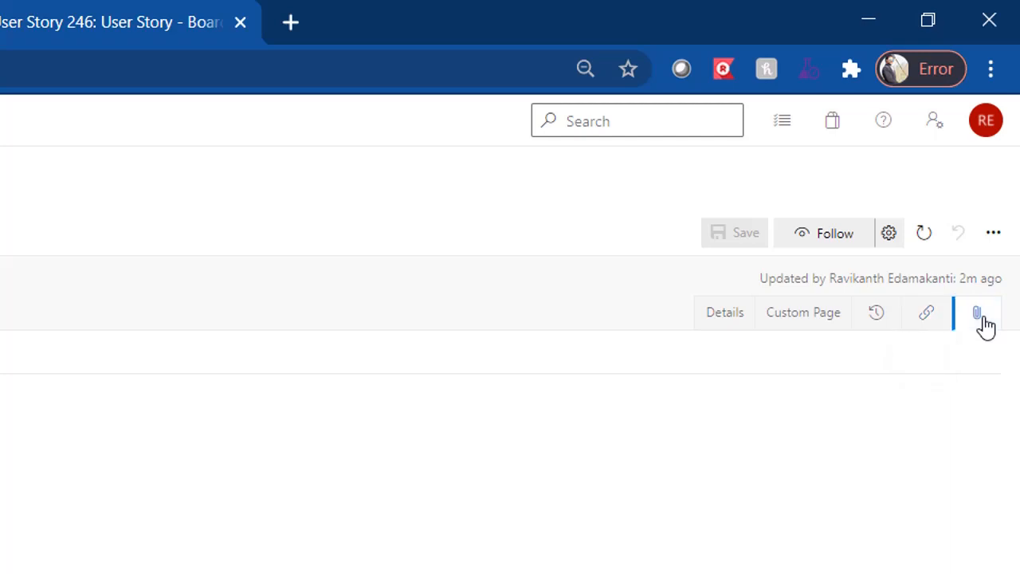
left_click(797, 327)
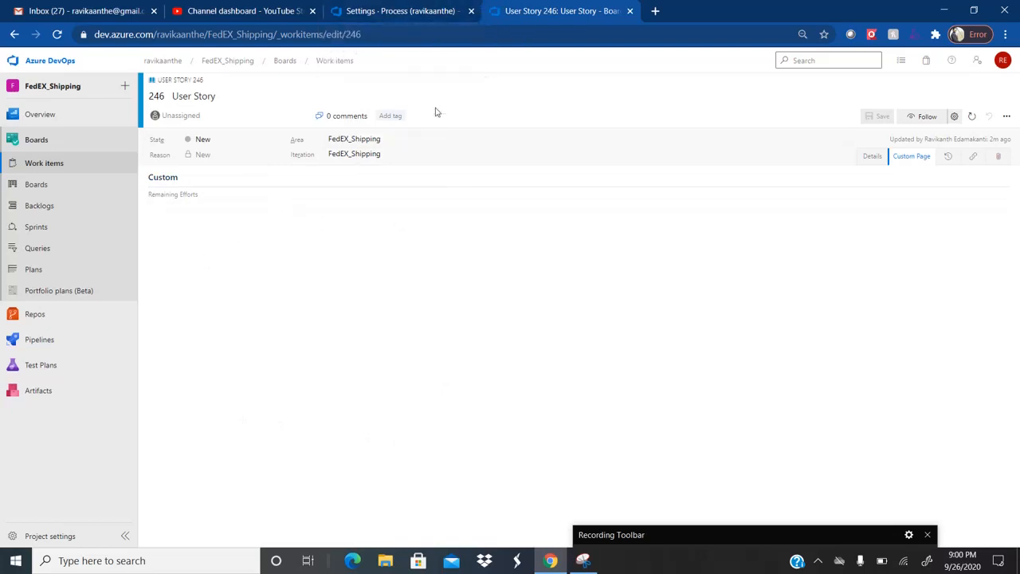
- Return to the process's User Story Details layout and define a new field "Severity1" of type Picklist (string)
left_click(394, 20)
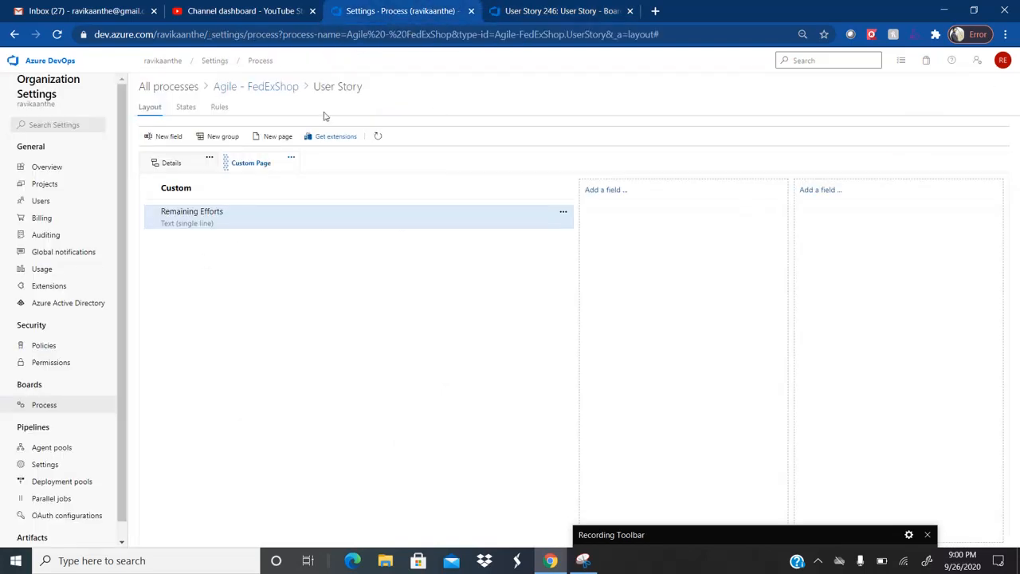
left_click(173, 163)
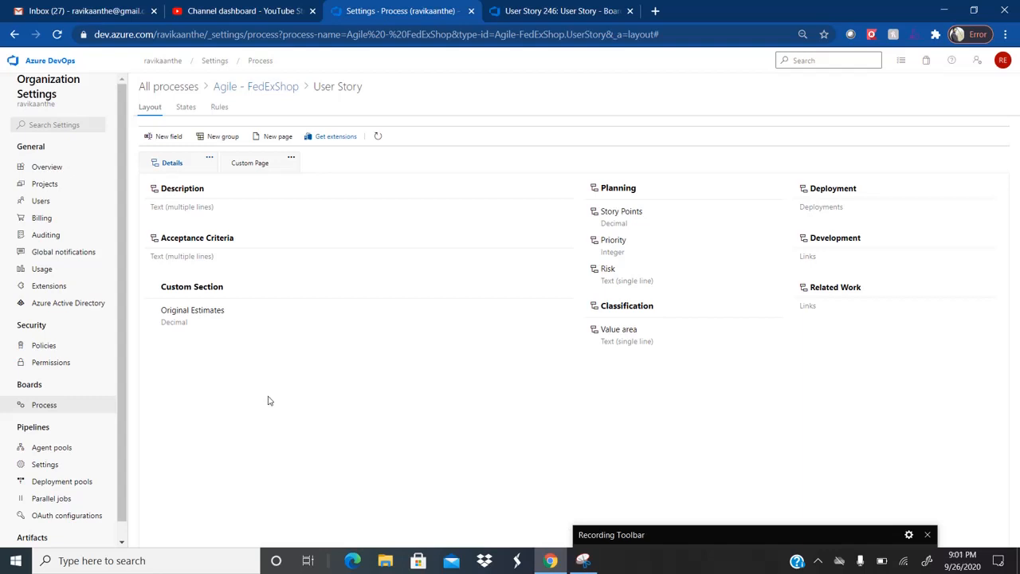
left_click(162, 138)
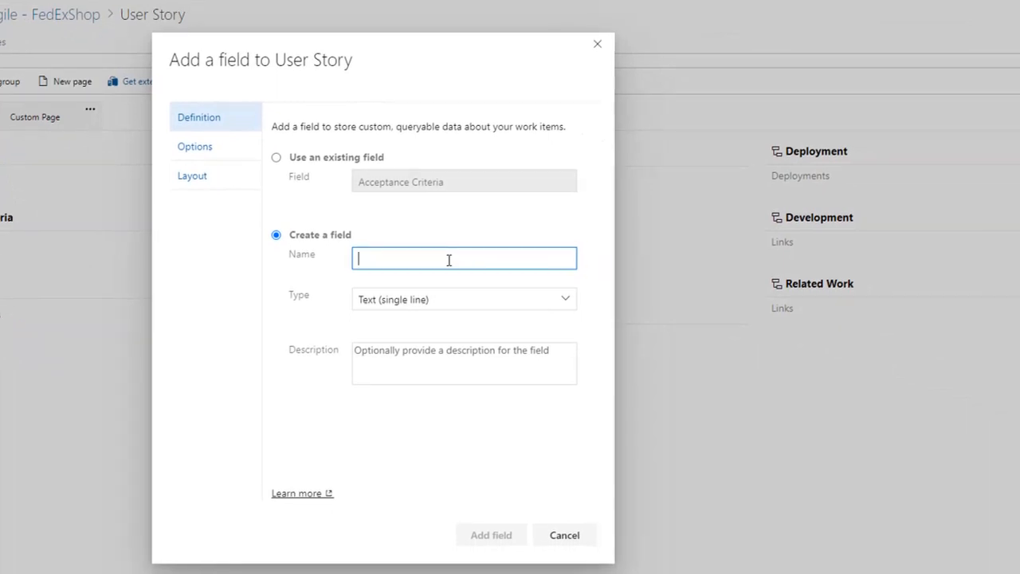
type("Severity1")
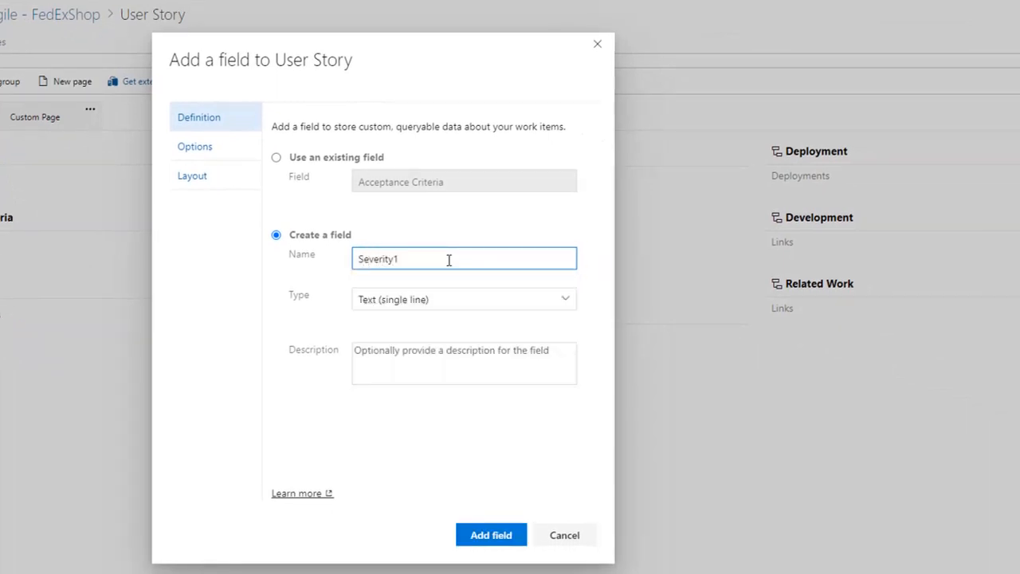
left_click(566, 303)
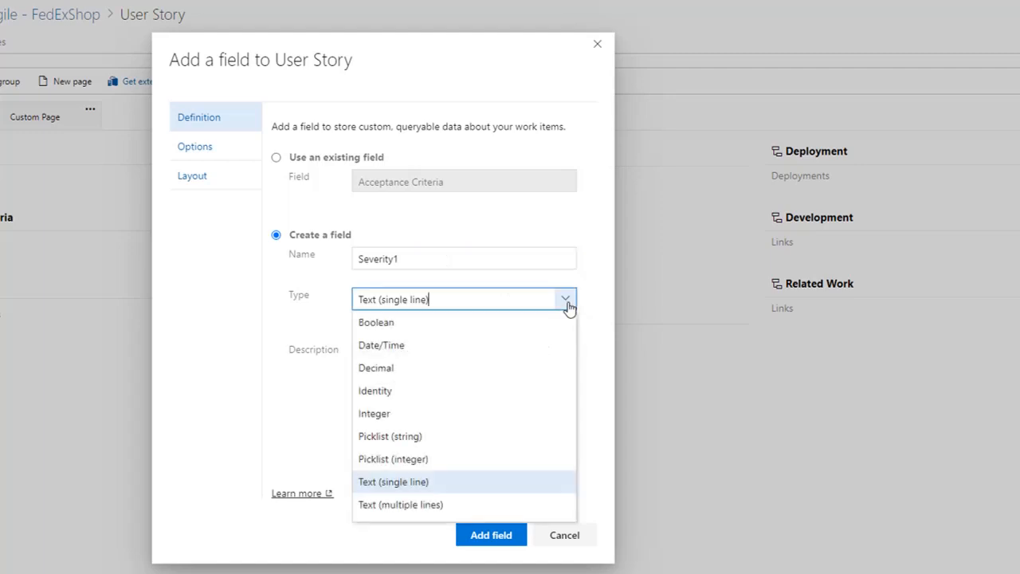
left_click(412, 442)
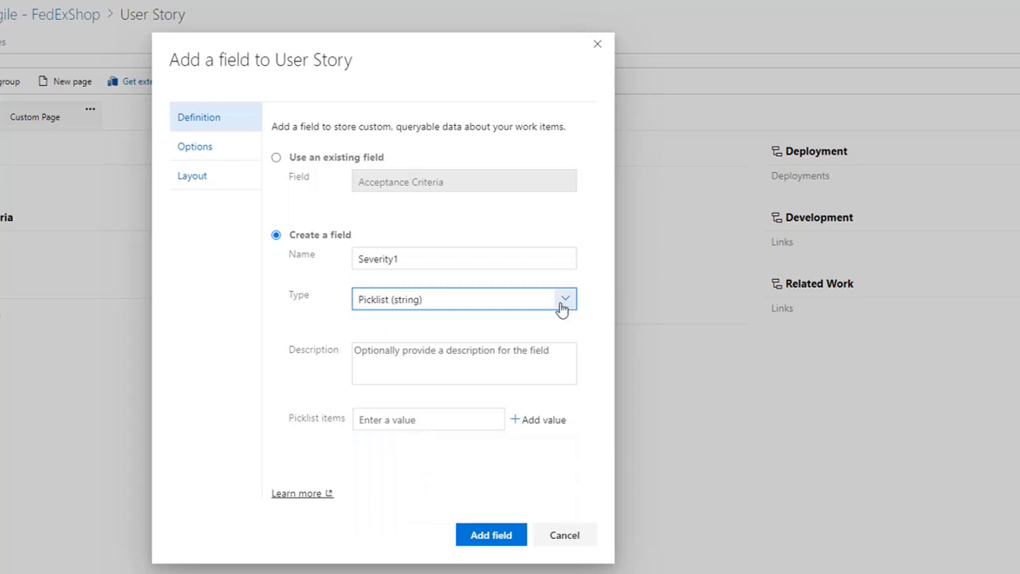
- Add the picklist values High, Medium and Low to the Severity1 field
left_click(408, 422)
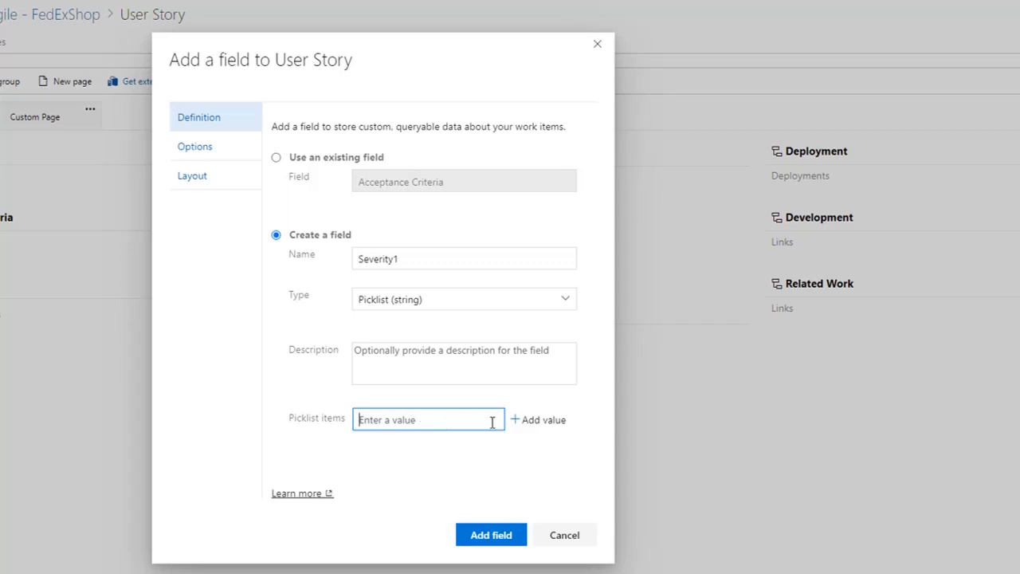
type("HIgh")
left_click(552, 421)
type("Medium")
left_click(534, 422)
type("Low")
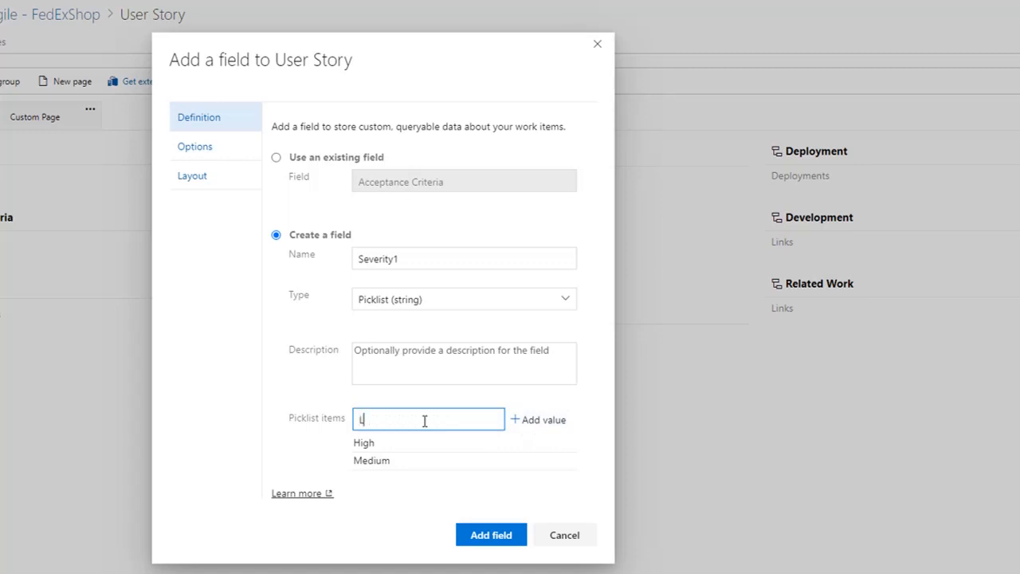
left_click(532, 420)
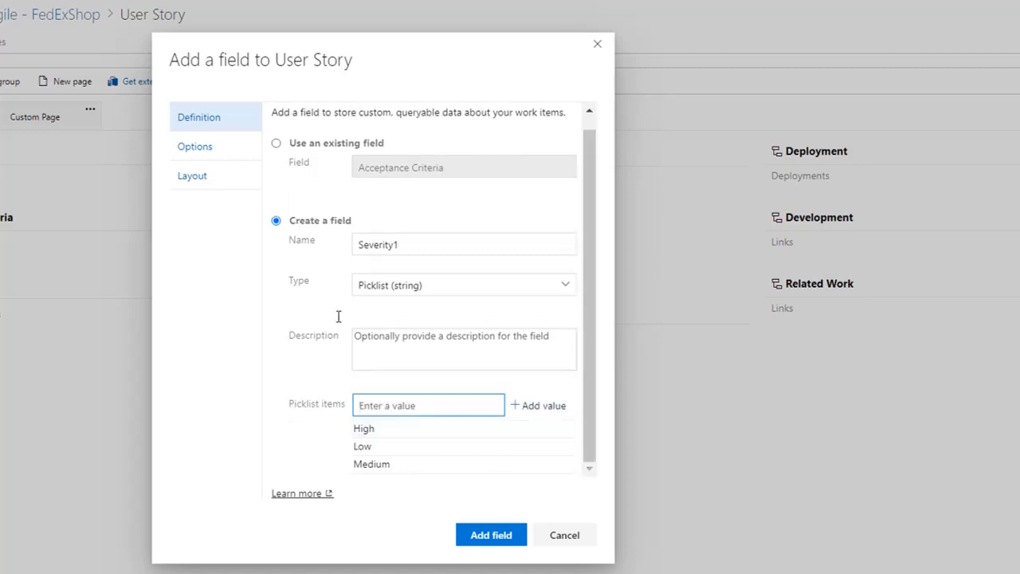
- Review the field's options, assign Severity1 to the existing Custom Section group on the Details page, and add the field
left_click(199, 150)
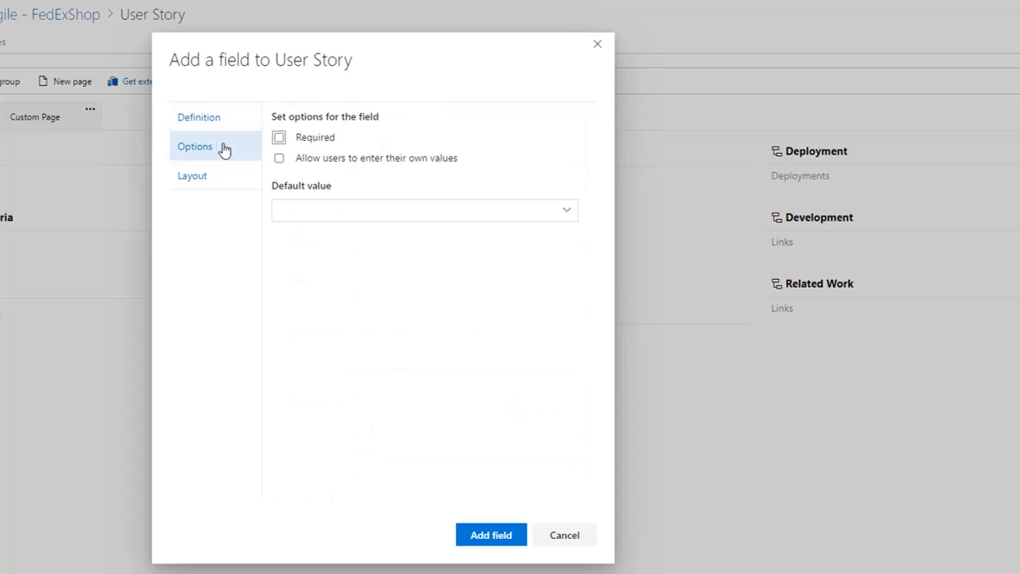
left_click(200, 179)
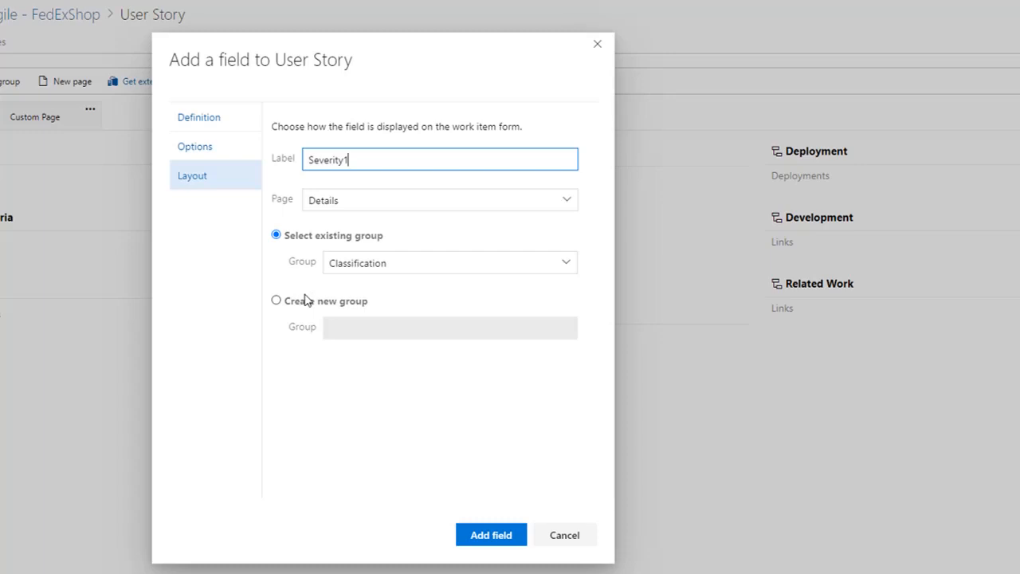
left_click(410, 43)
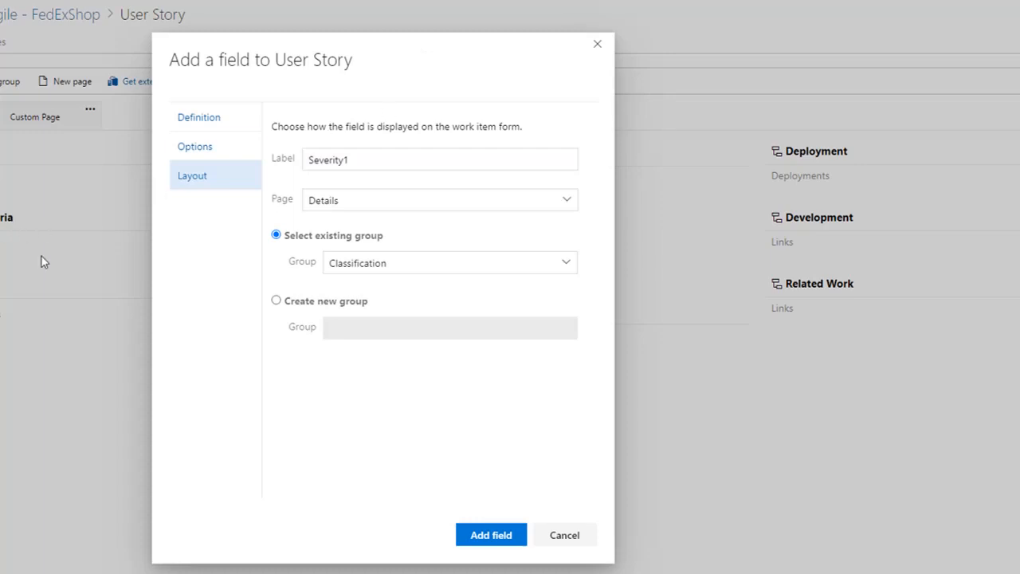
left_click(567, 267)
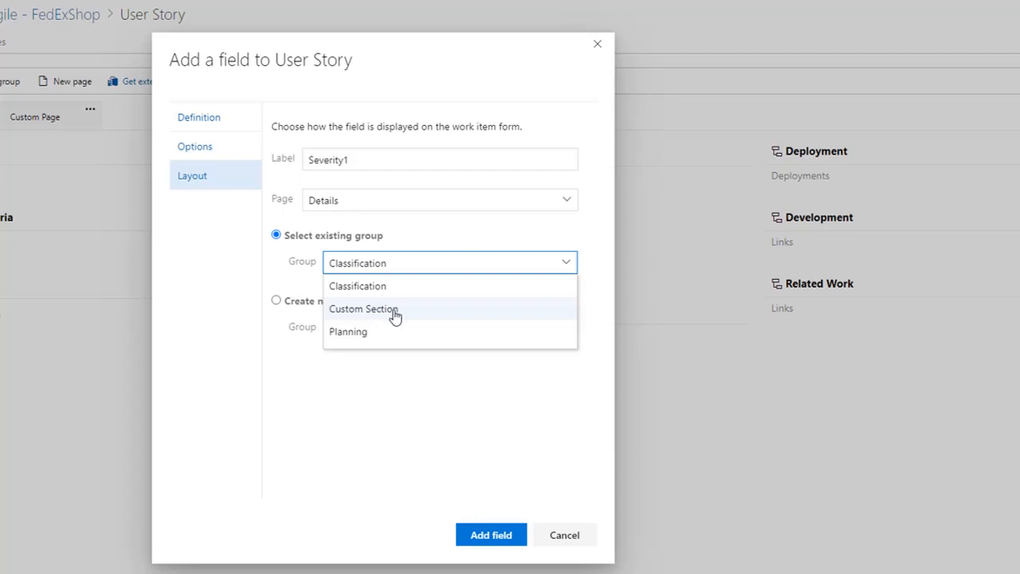
left_click(394, 316)
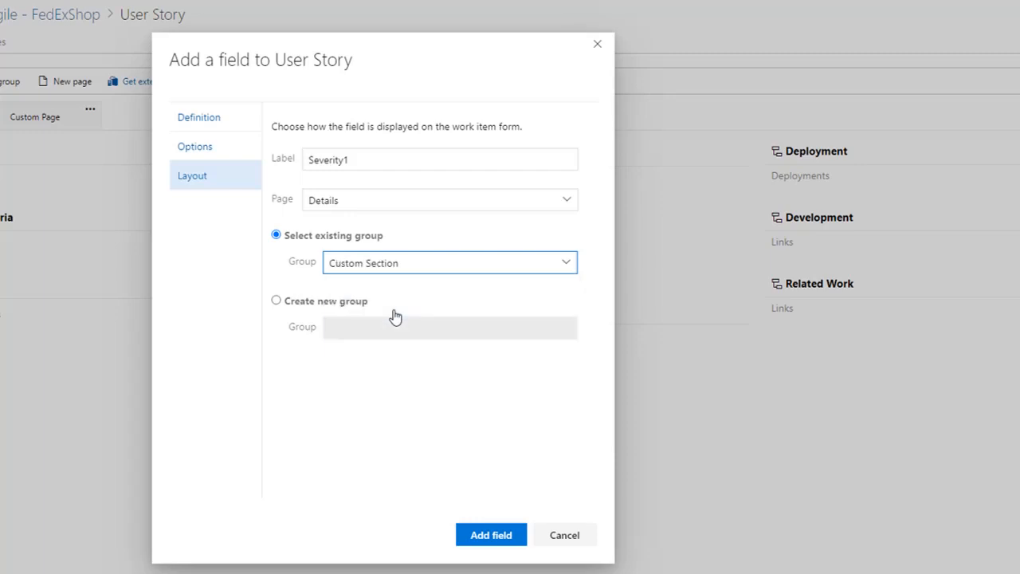
left_click(510, 540)
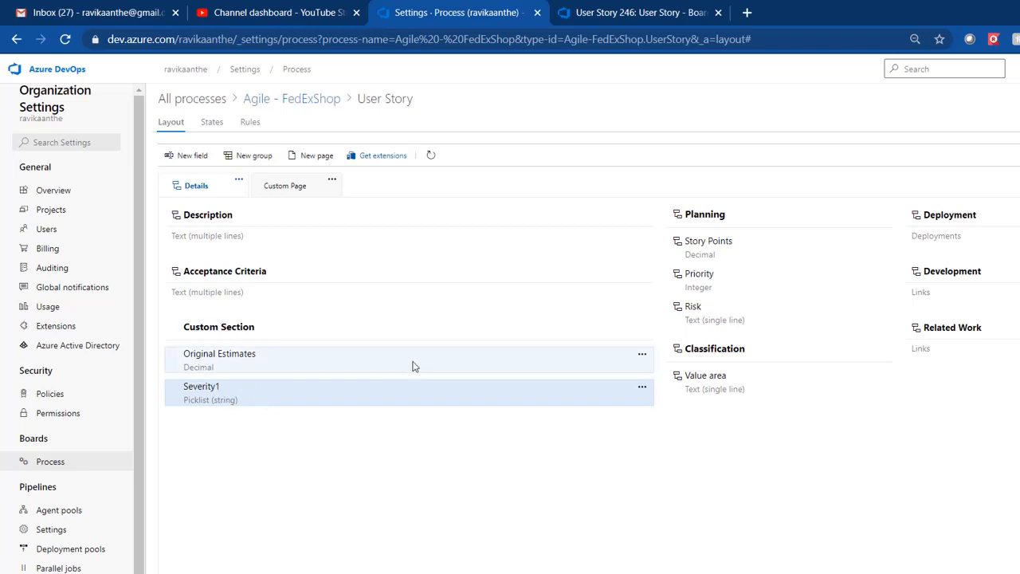
- Reload user story 246 in FedEX_Shipping, set its Severity1 field to High, and save the work item
left_click(630, 13)
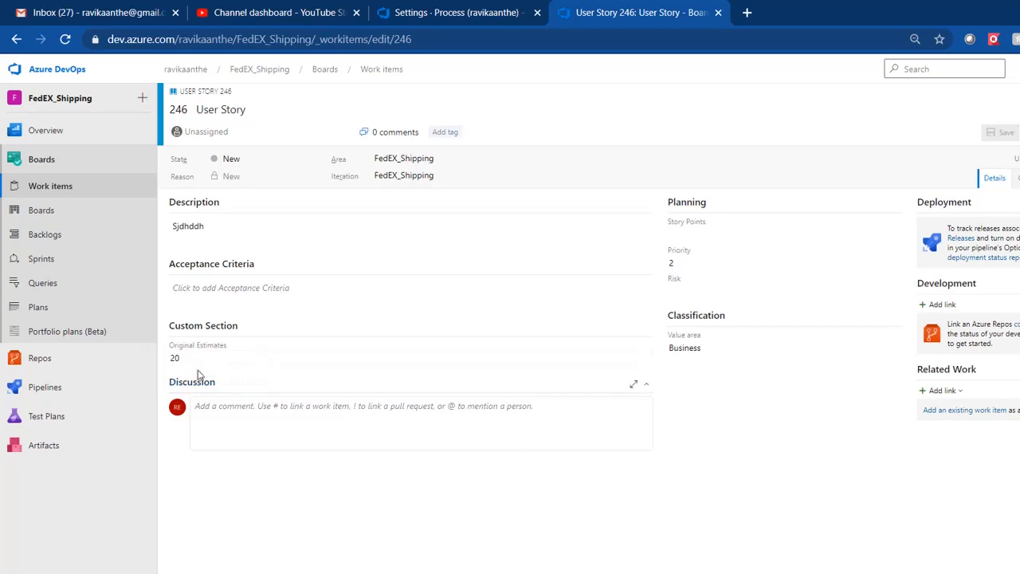
left_click(492, 34)
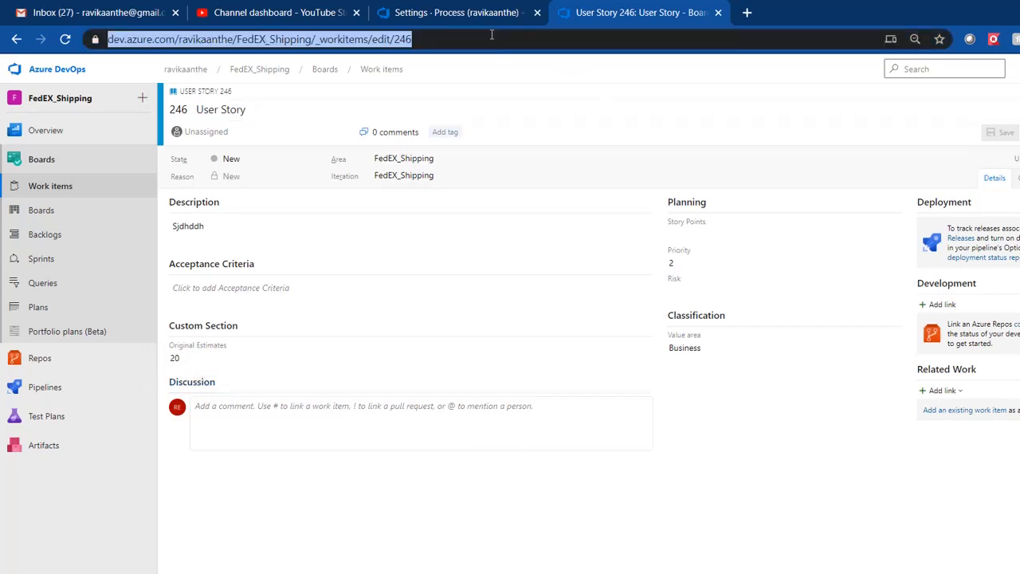
key("Return")
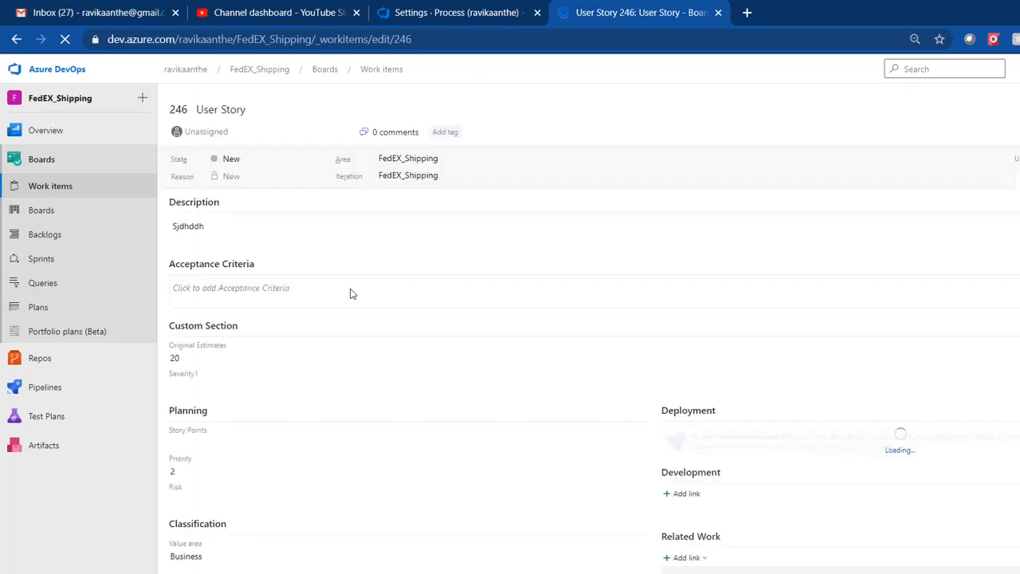
left_click(185, 385)
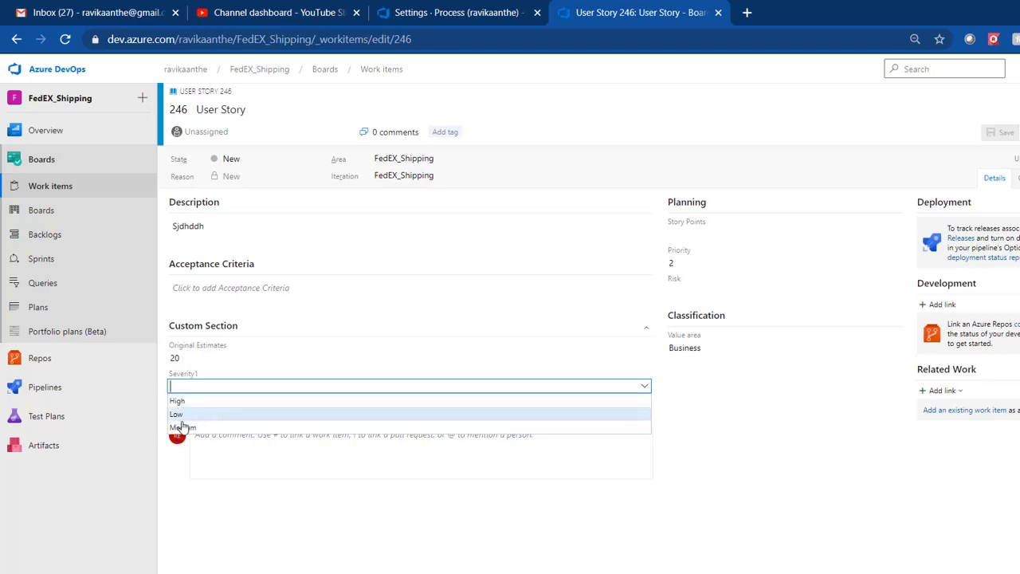
left_click(197, 402)
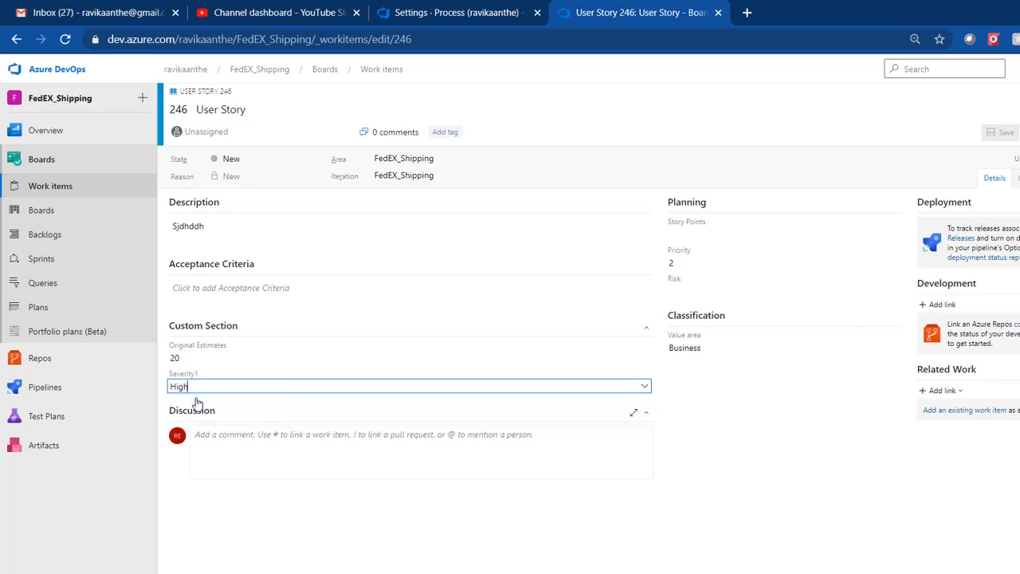
left_click(1003, 134)
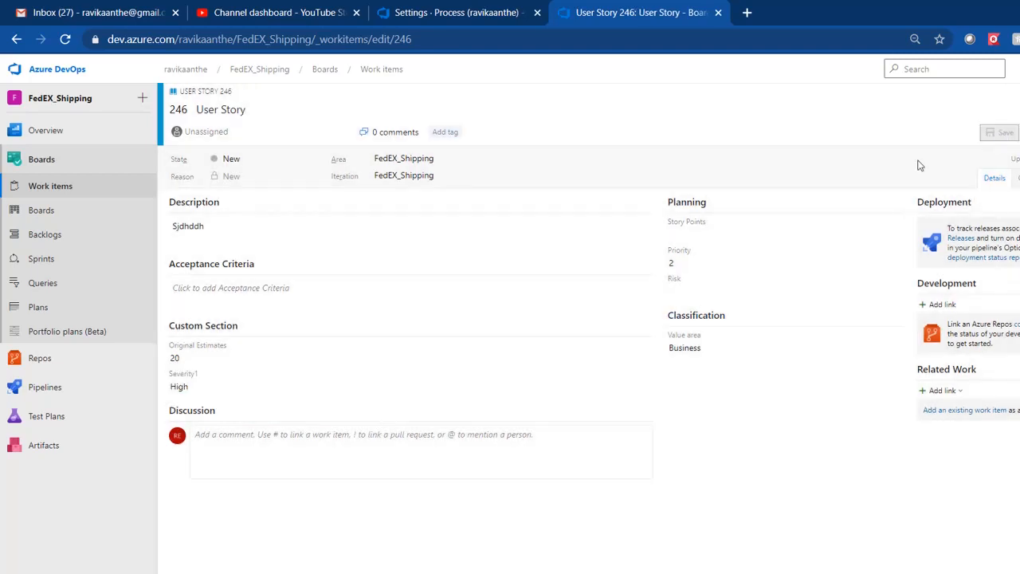
- Hide the Original Estimates field from the process's User Story layout and reload user story 246 to check the form
left_click(456, 14)
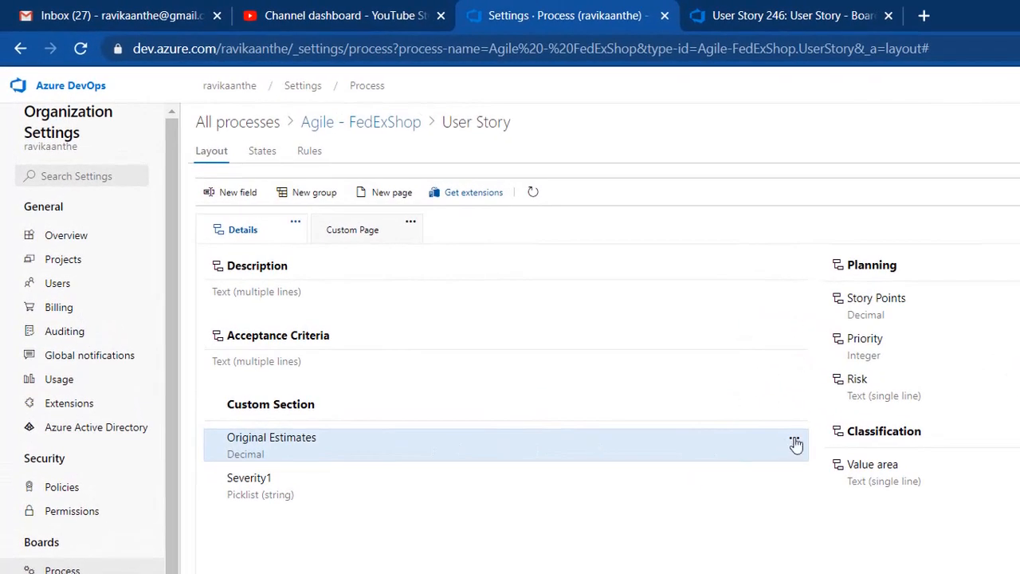
left_click(796, 443)
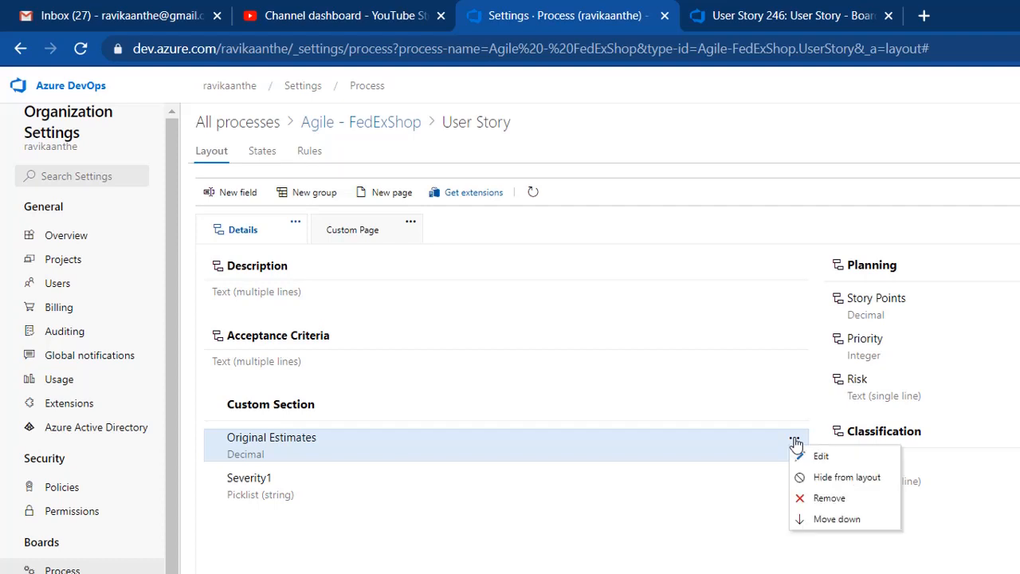
left_click(876, 483)
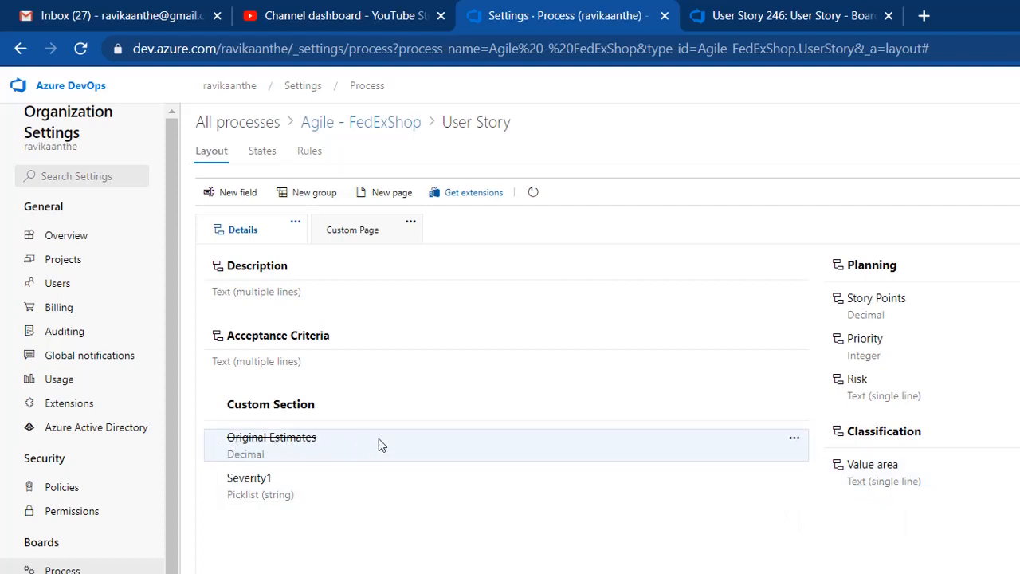
left_click(793, 14)
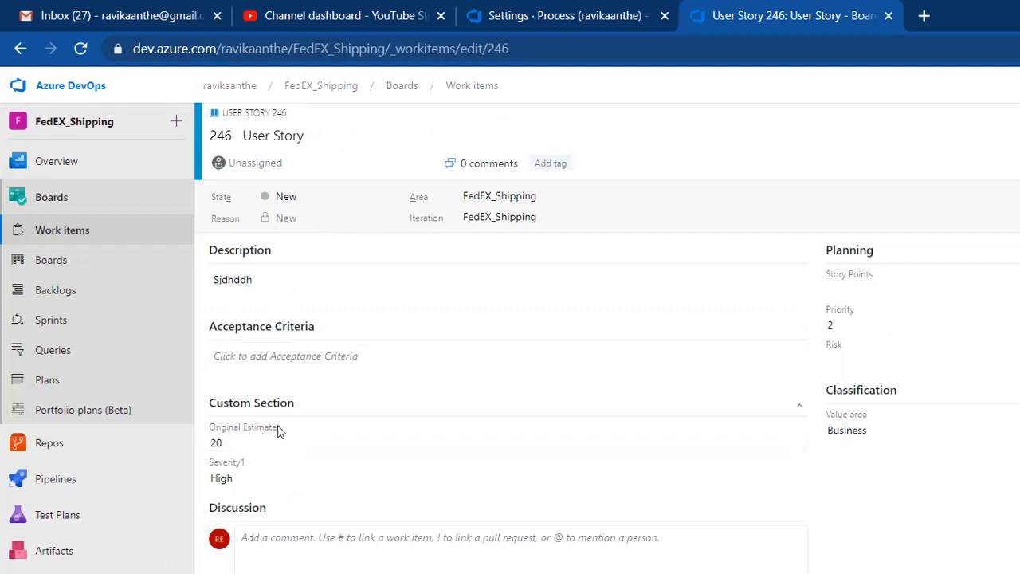
left_click(694, 48)
key("Return")
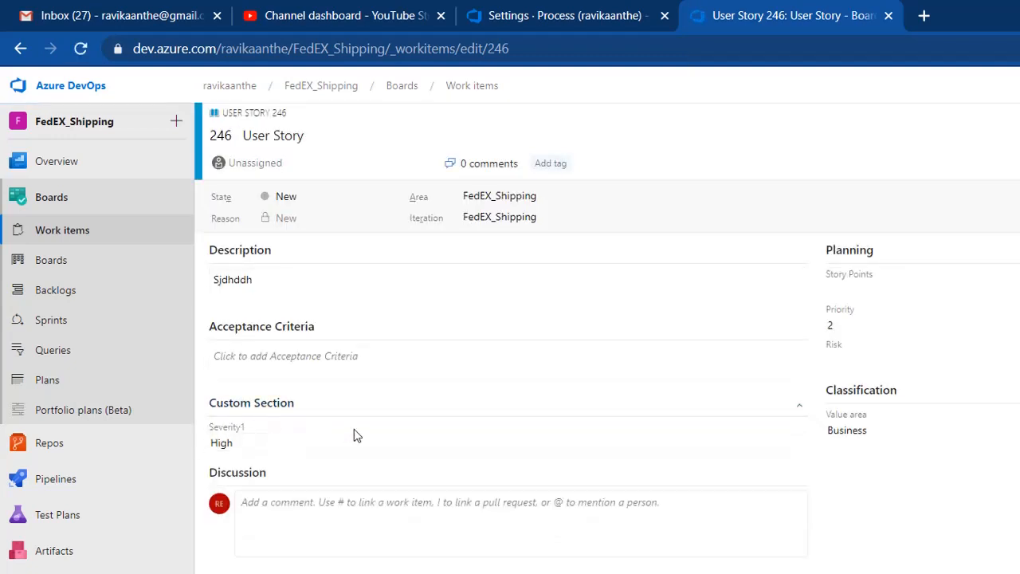
- Remove the Custom Section group with its fields from the process's User Story layout and reload user story 246 to check the form
left_click(524, 15)
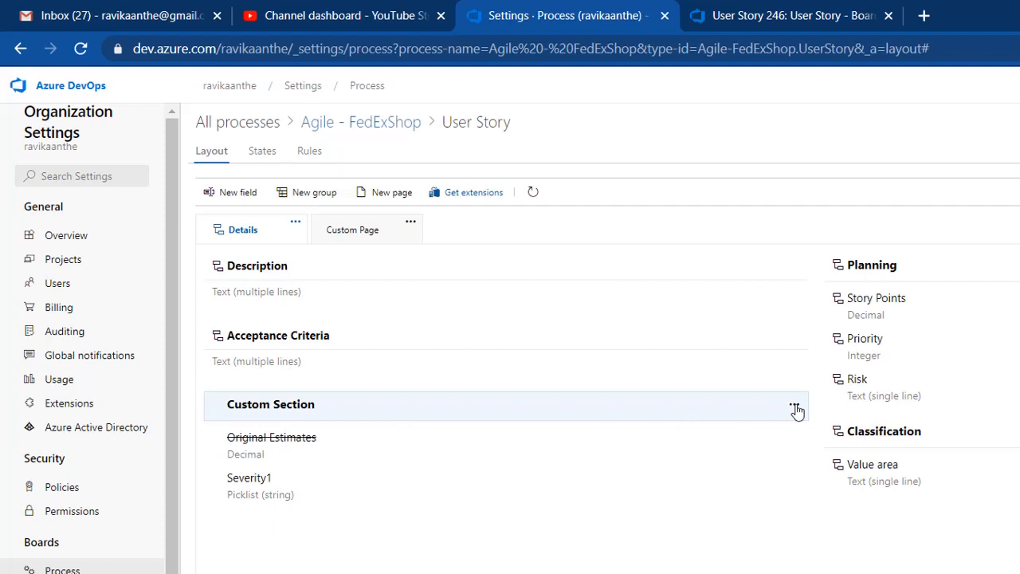
left_click(794, 408)
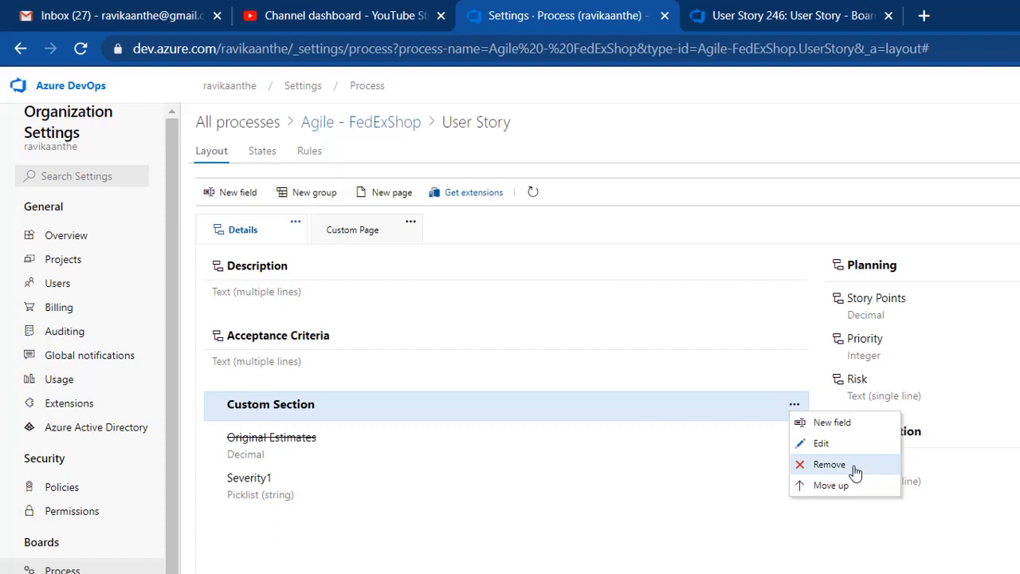
left_click(829, 465)
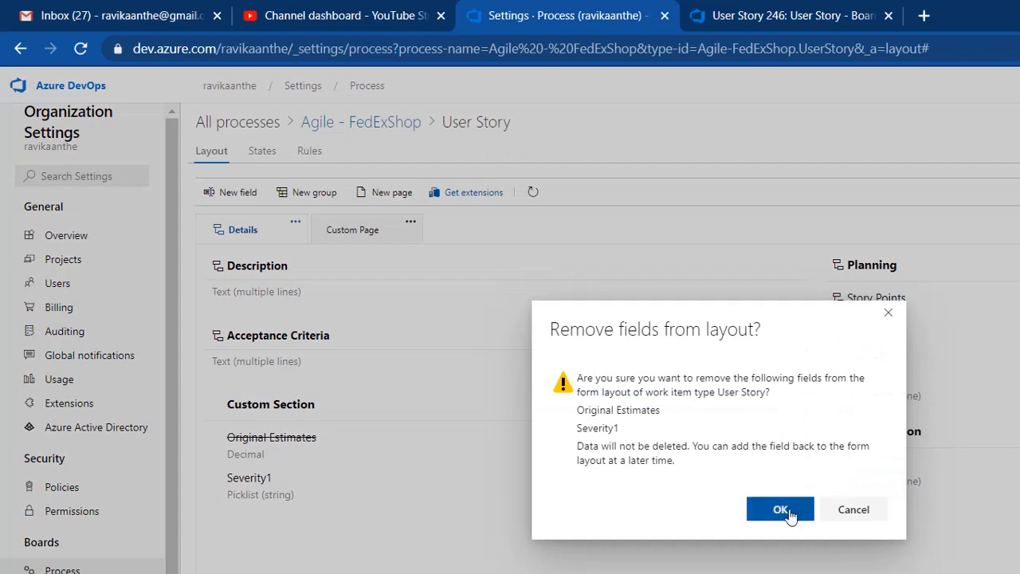
left_click(781, 510)
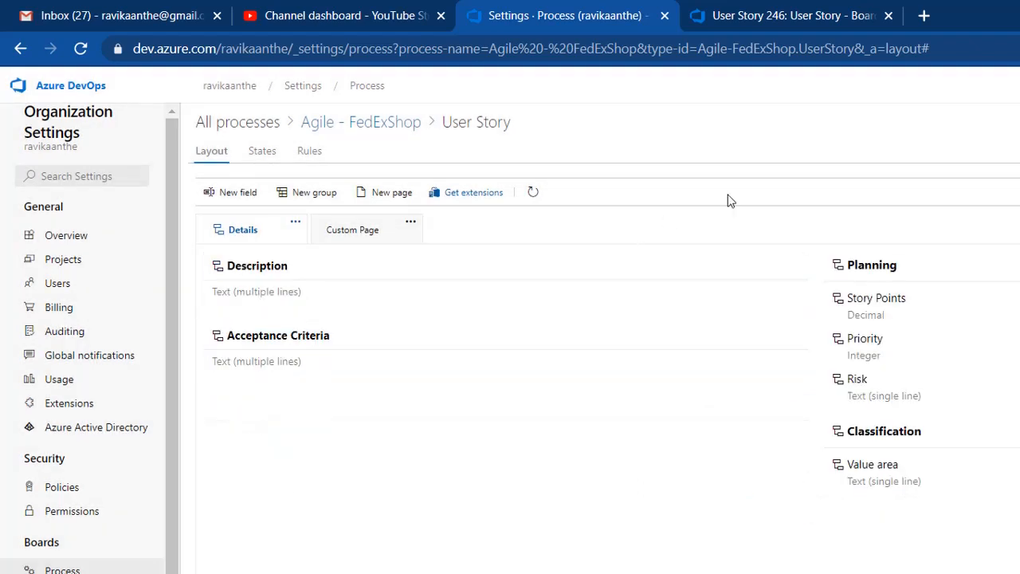
left_click(770, 18)
left_click(640, 43)
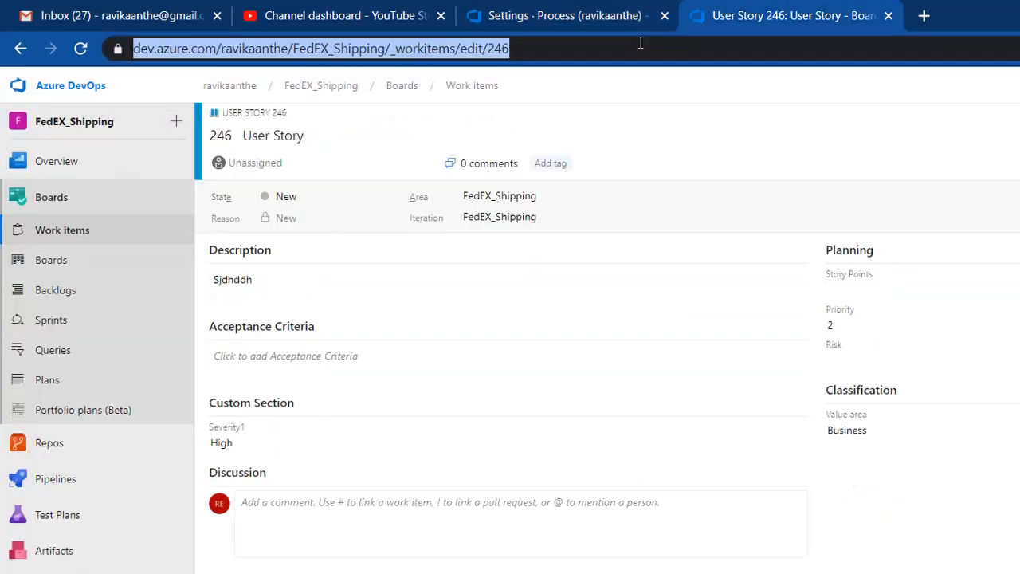
key("Return")
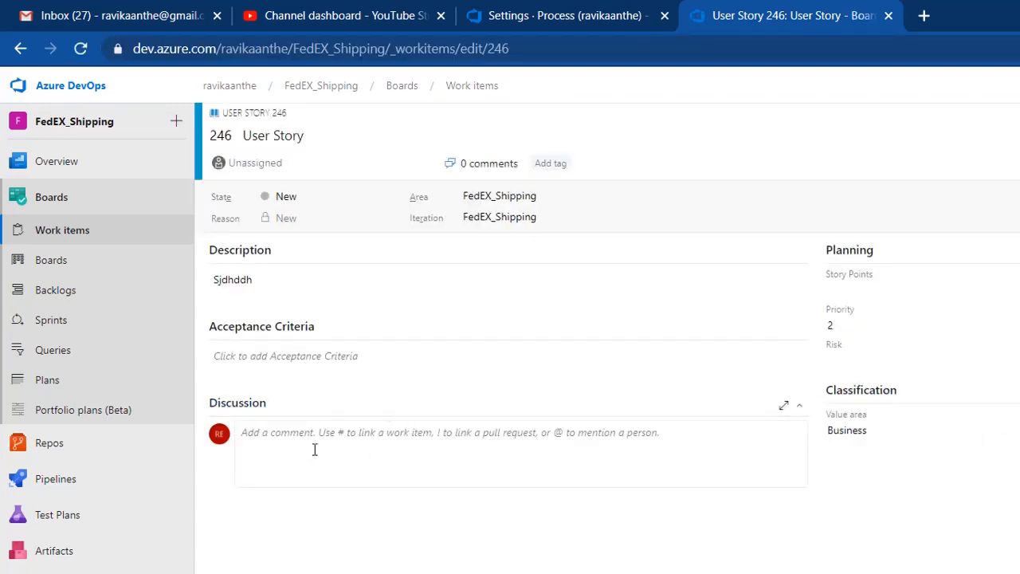
- Define a new User Story field "Original Estimates" of type Decimal in the process and assign it to the existing Planning group on the Details page
left_click(573, 18)
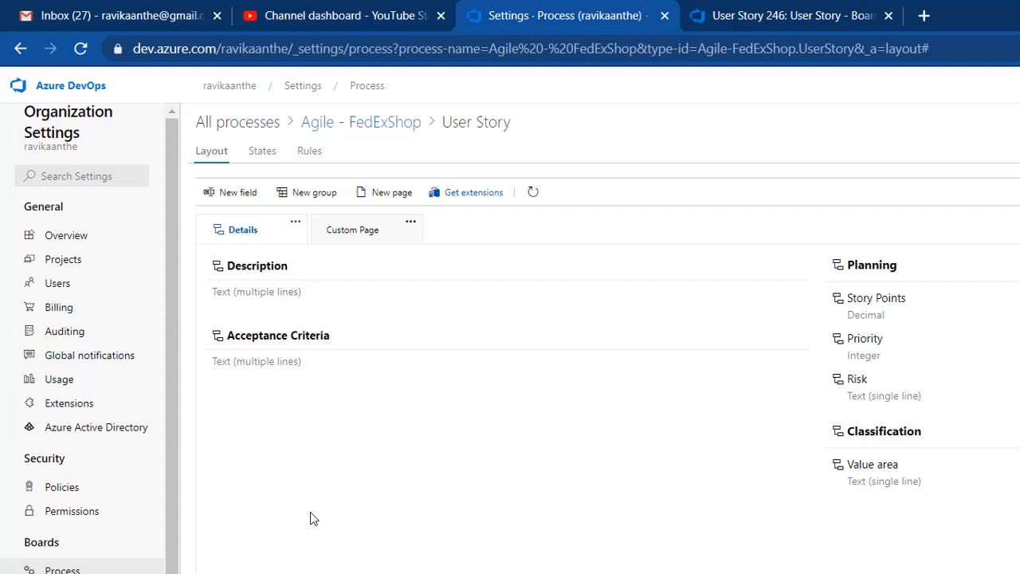
left_click(237, 203)
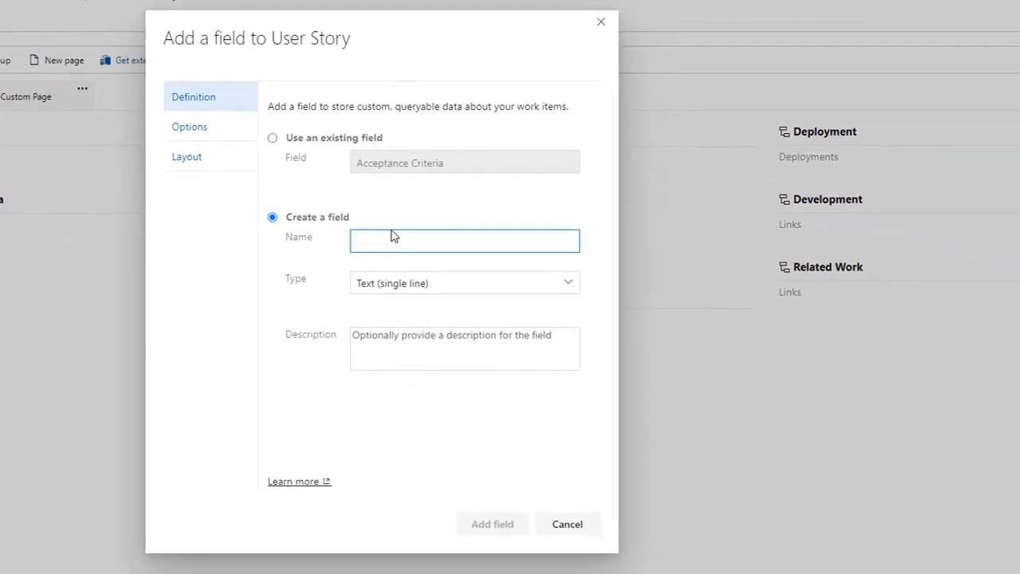
type("Ori")
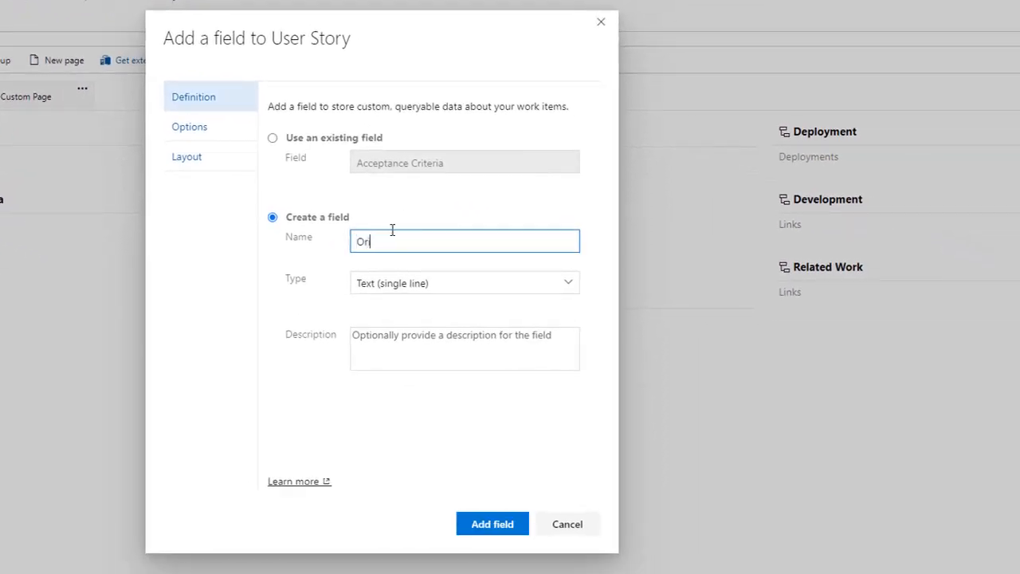
type("ginal Estimates")
left_click(573, 286)
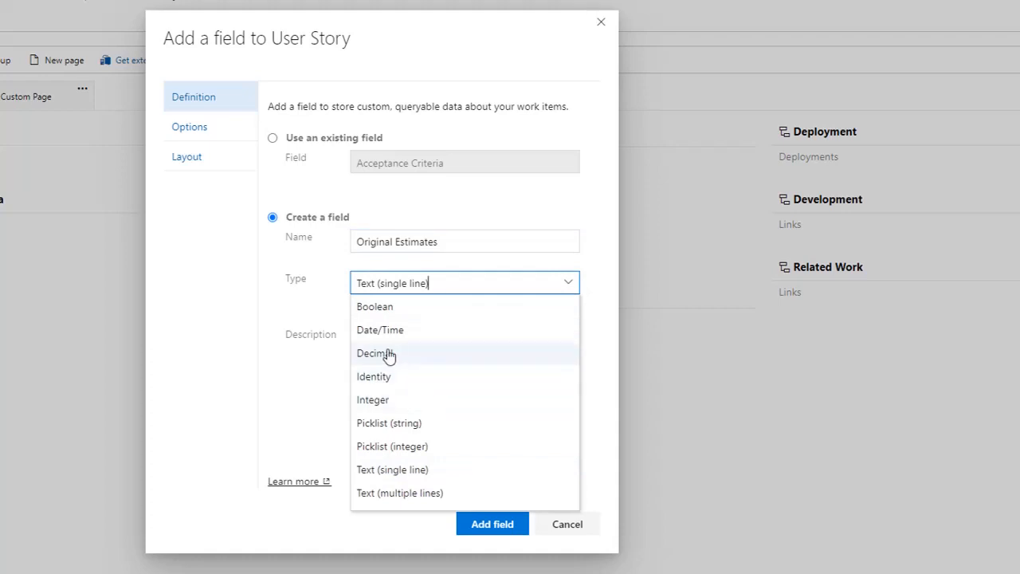
left_click(388, 354)
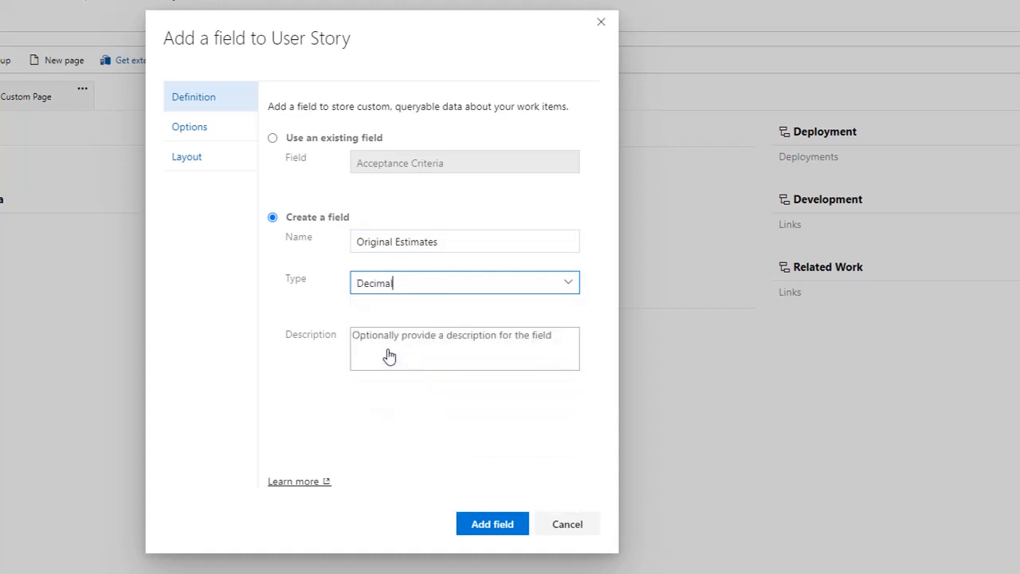
left_click(184, 156)
left_click(571, 247)
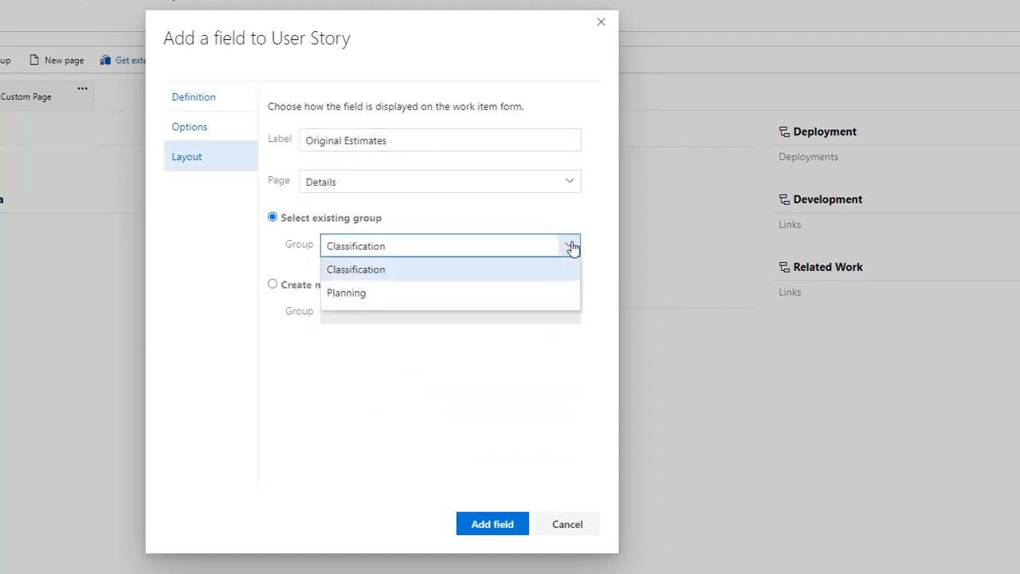
left_click(356, 295)
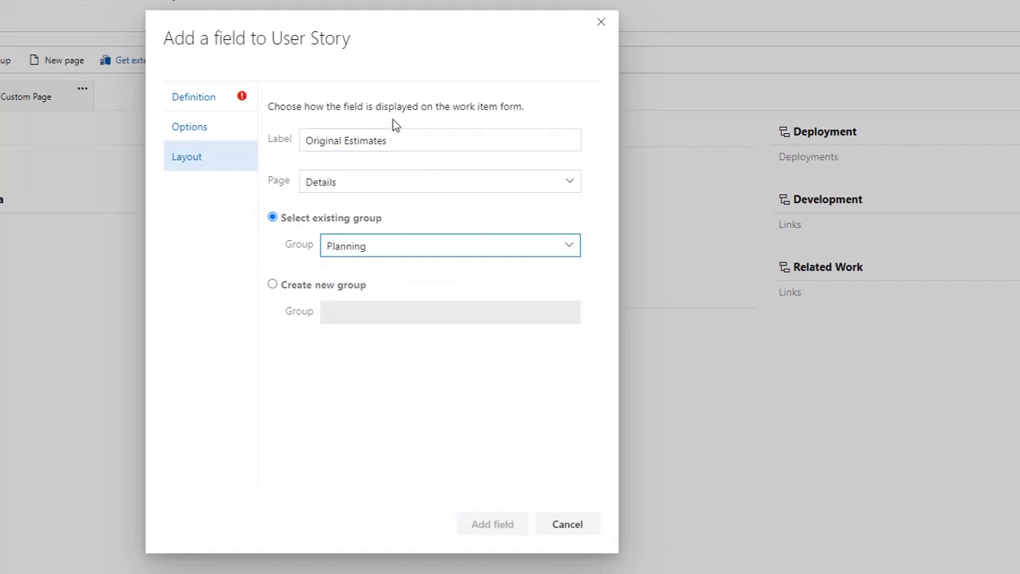
- Change the new field's name to "Original Estimates1", review its layout settings, and add the field
left_click(199, 101)
left_click(479, 238)
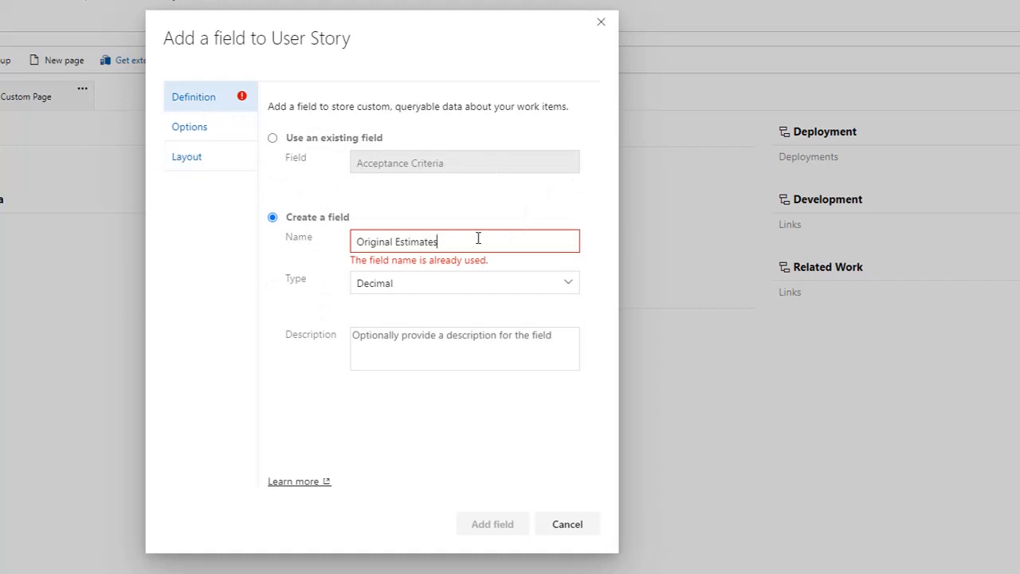
type("1")
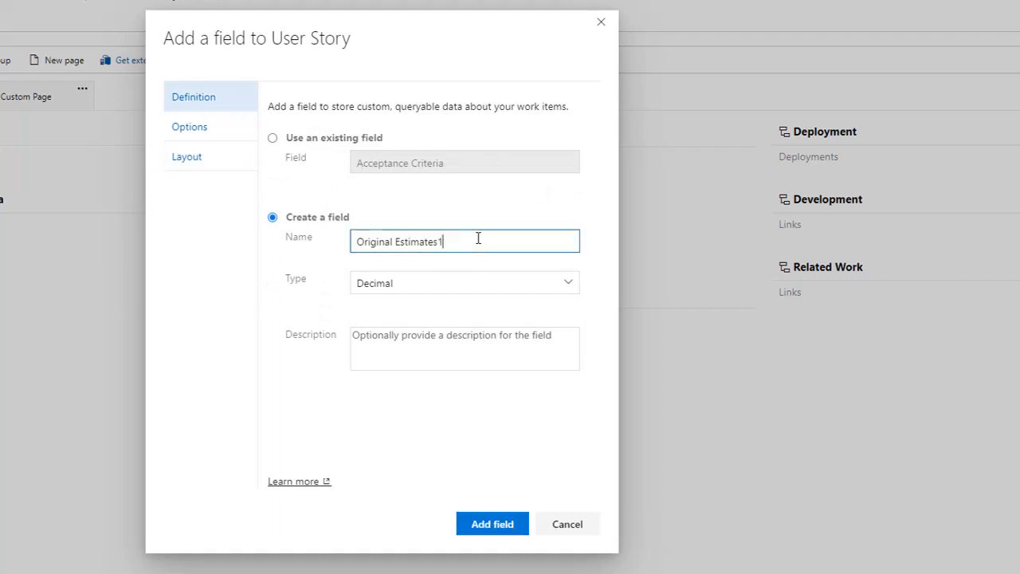
left_click(200, 157)
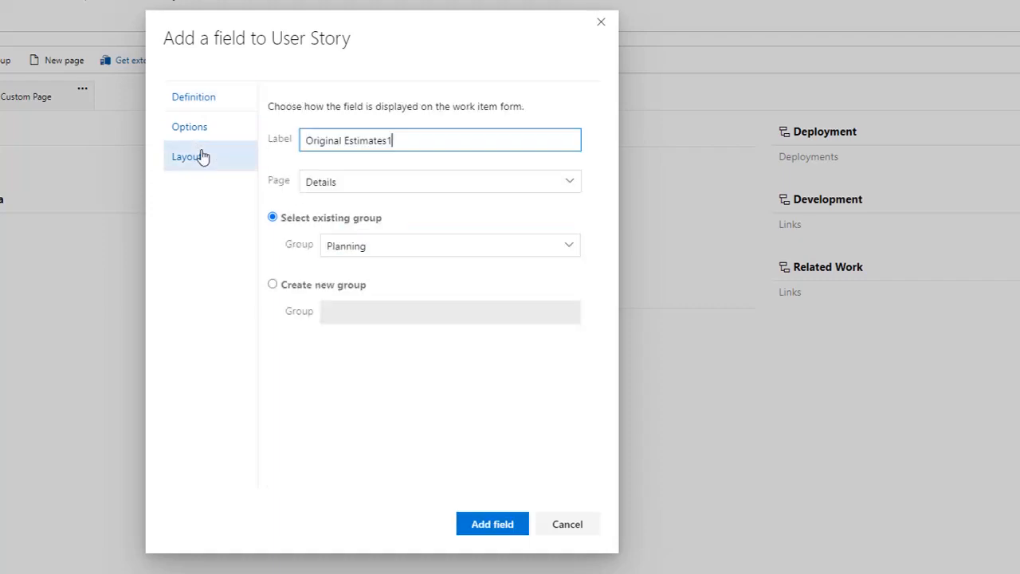
left_click(200, 106)
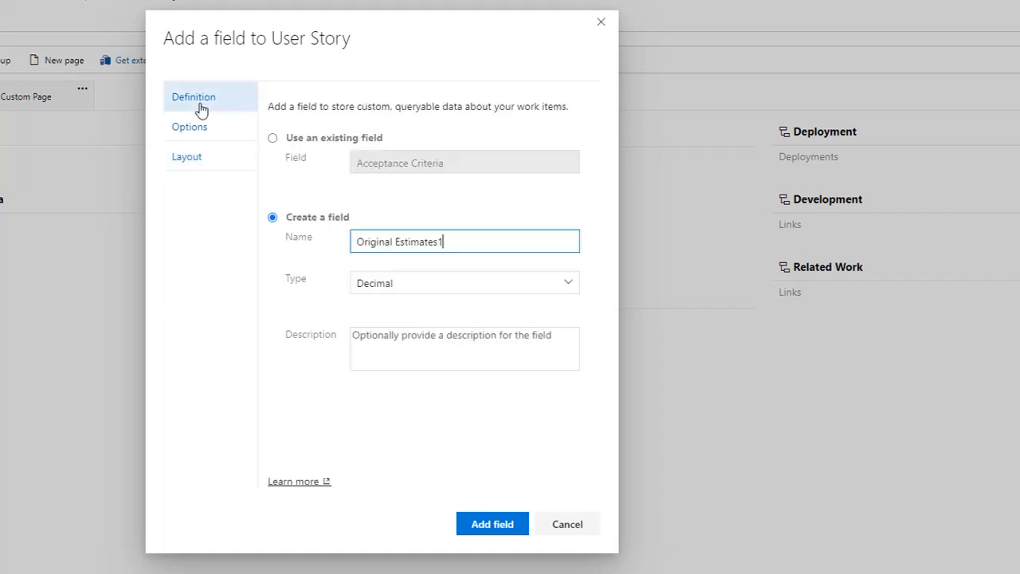
left_click(492, 525)
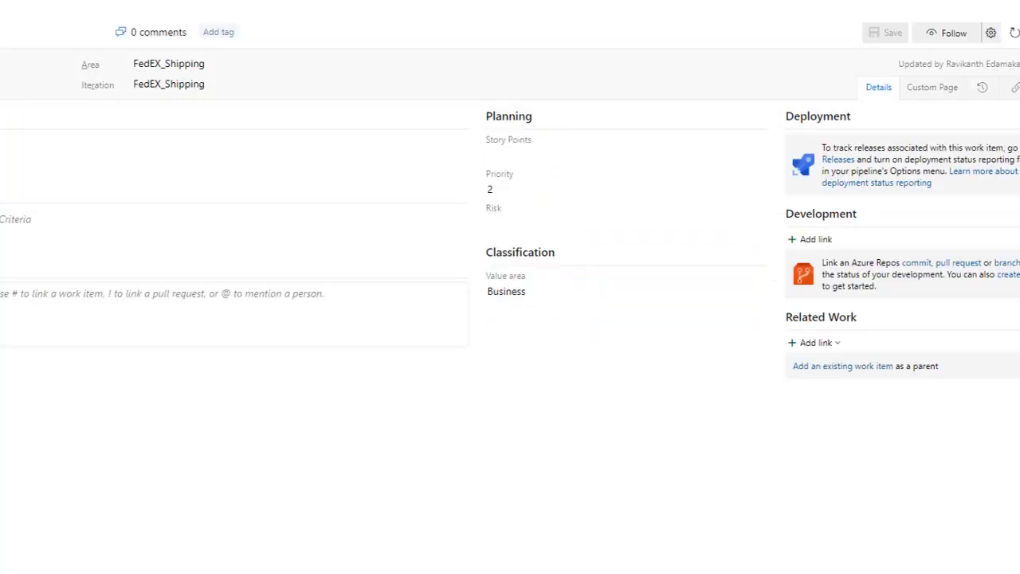
- Reload user story 246, set Original Estimates1 under Planning to 20.0, and save the work item
left_click(78, 47)
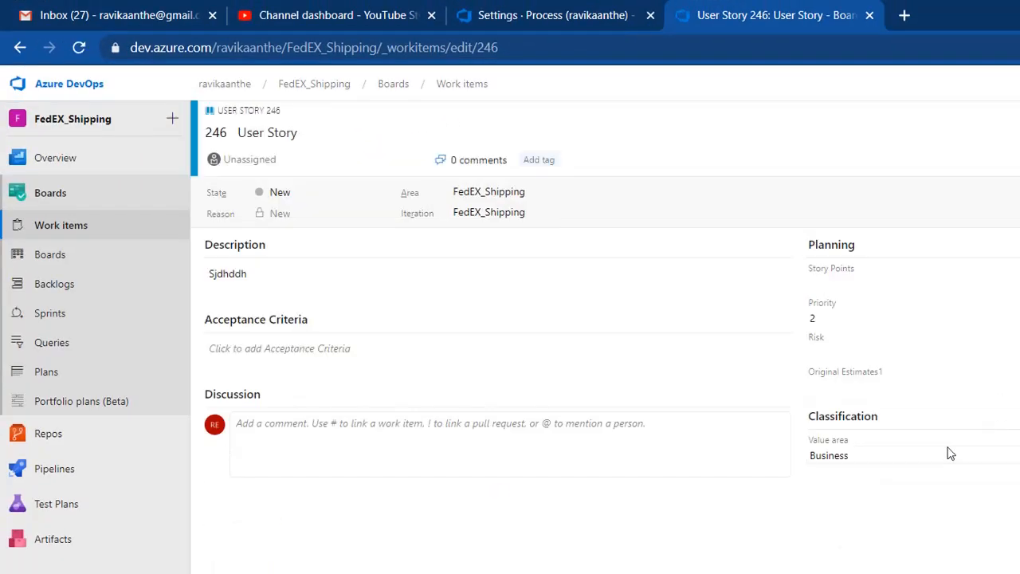
left_click(885, 385)
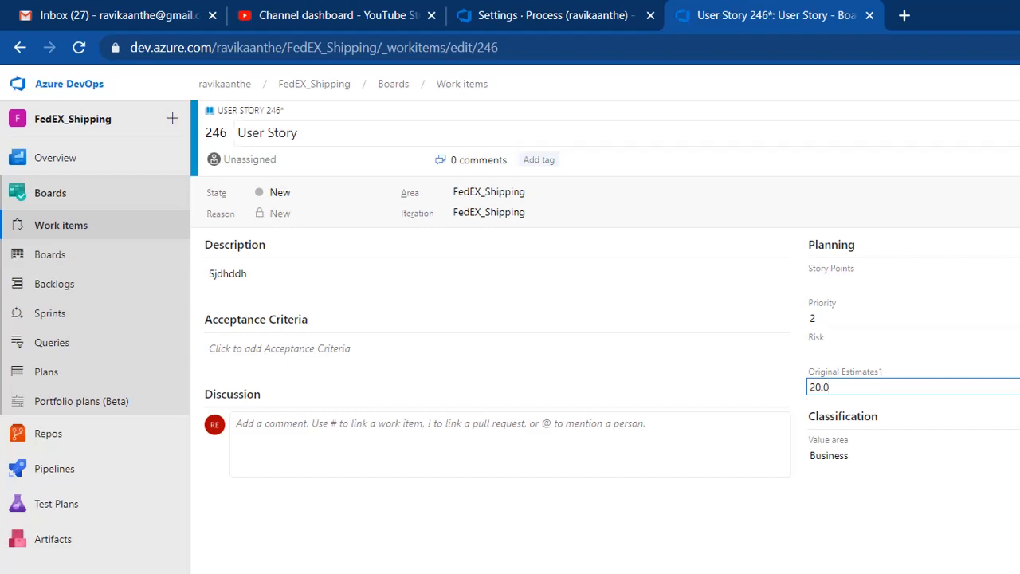
key("ctrl+s")
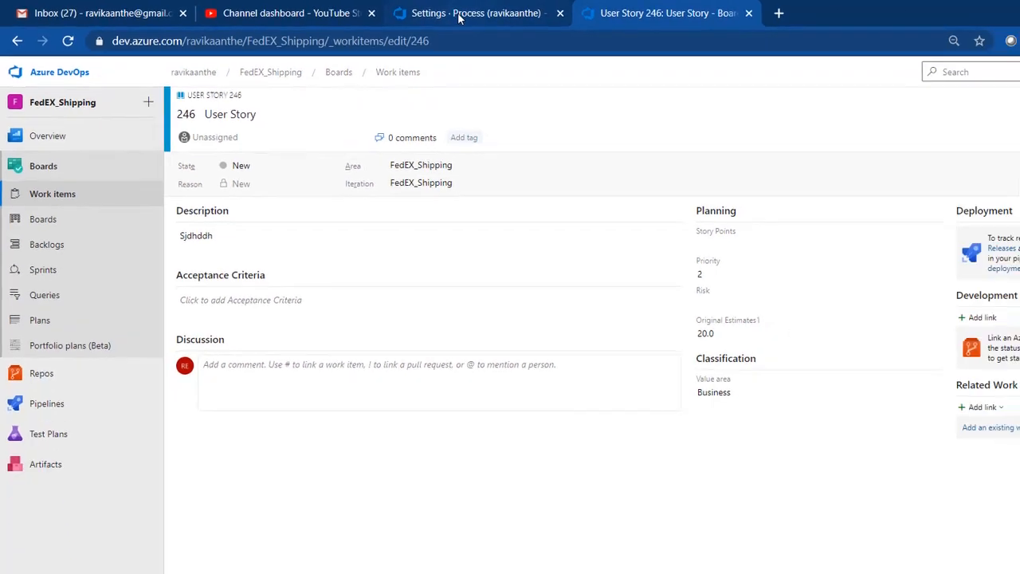
- Clear the Original Estimates1 value in user story 246 and save the work item to test whether the field is optional
left_click(558, 16)
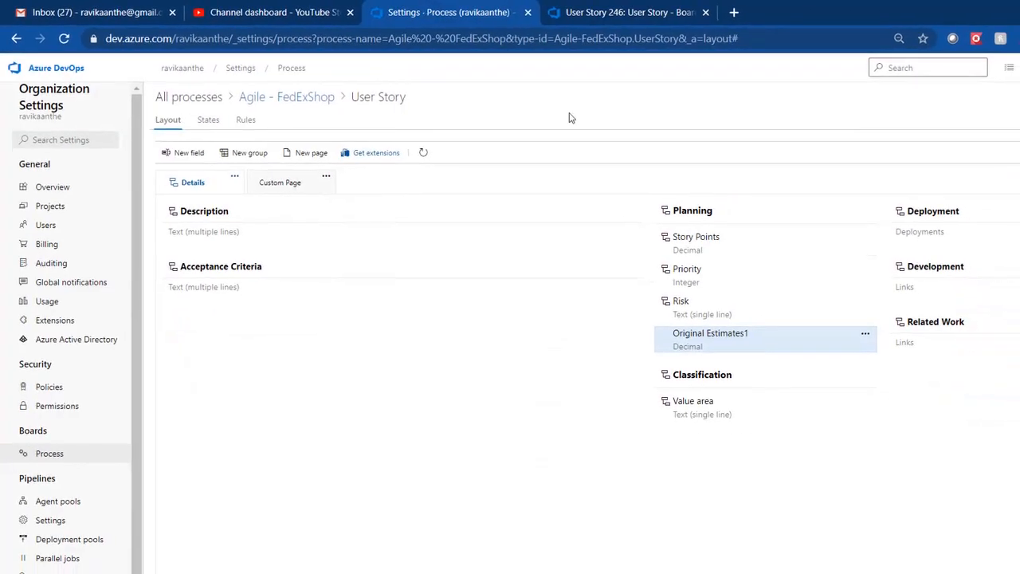
left_click(866, 335)
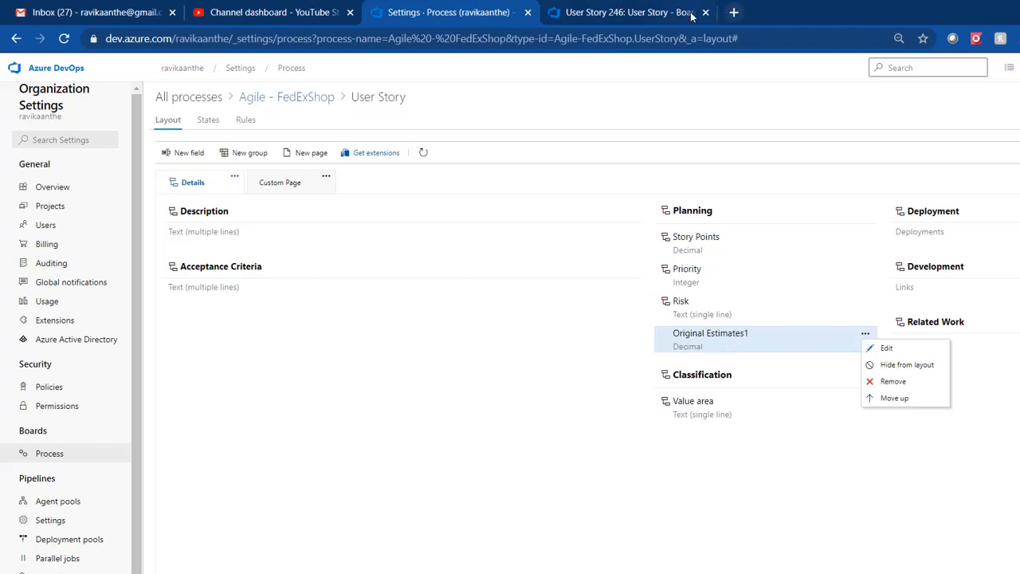
left_click(637, 12)
left_click(693, 313)
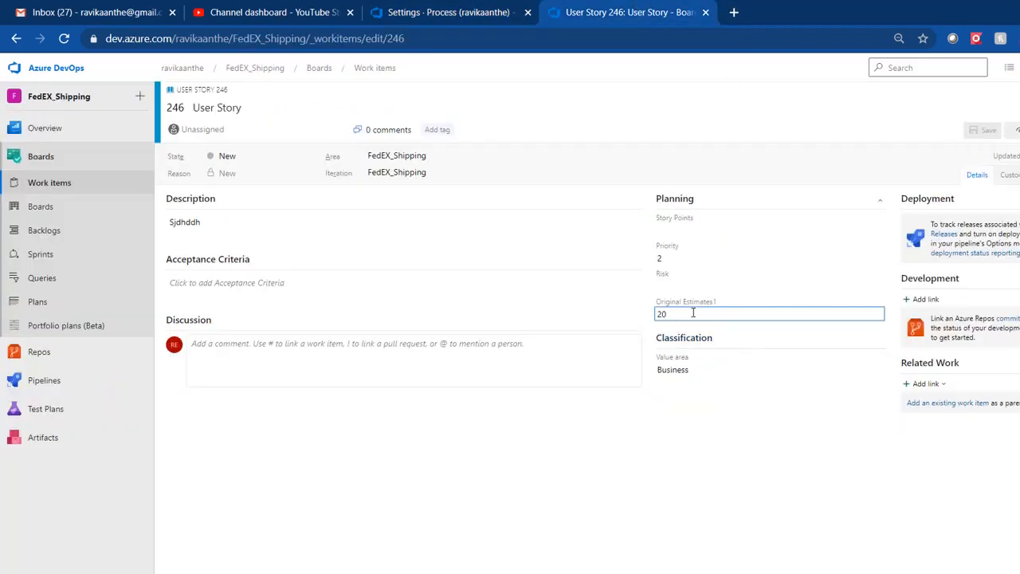
left_click(989, 130)
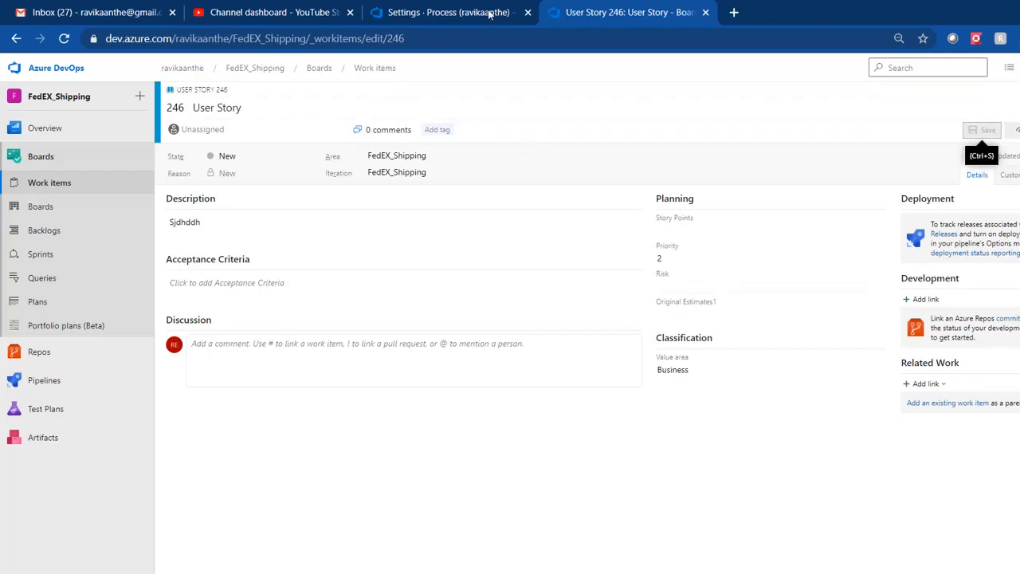
- Set Original Estimates1 in user story 246 to 200 and save the work item
left_click(702, 317)
type("2")
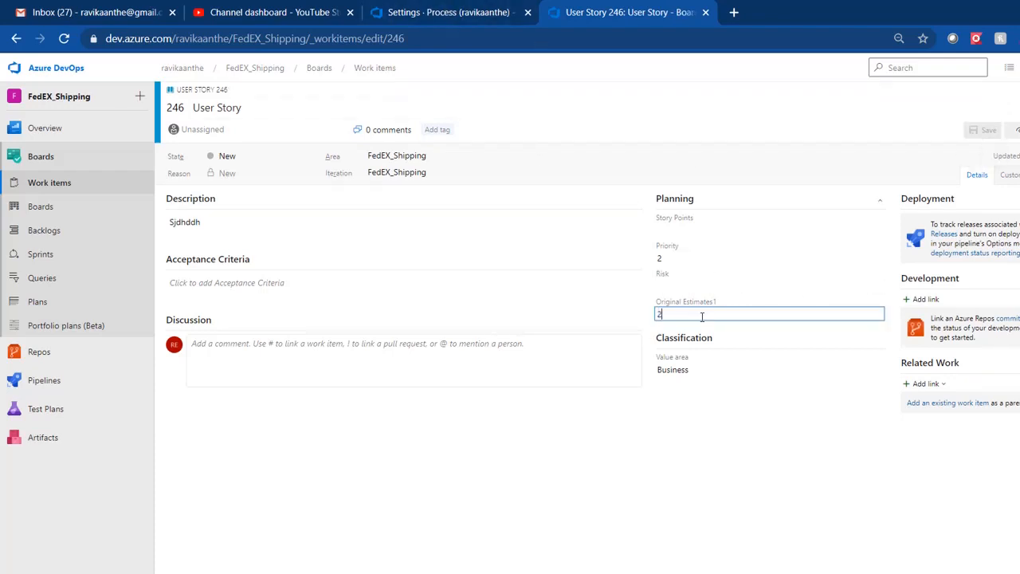
type("00")
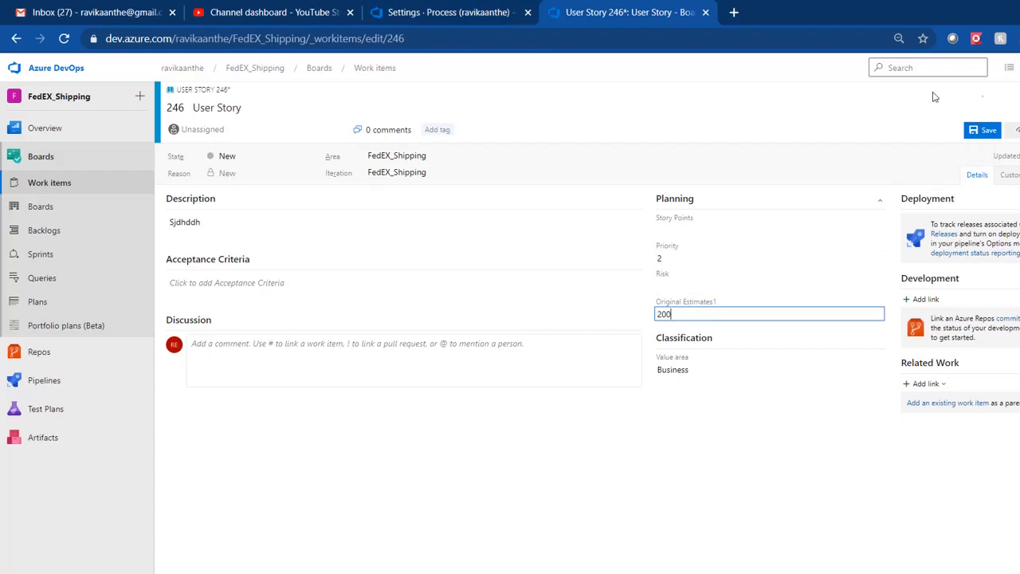
left_click(987, 131)
- Make the Original Estimates1 field required in the process's User Story layout and save the field options
left_click(414, 17)
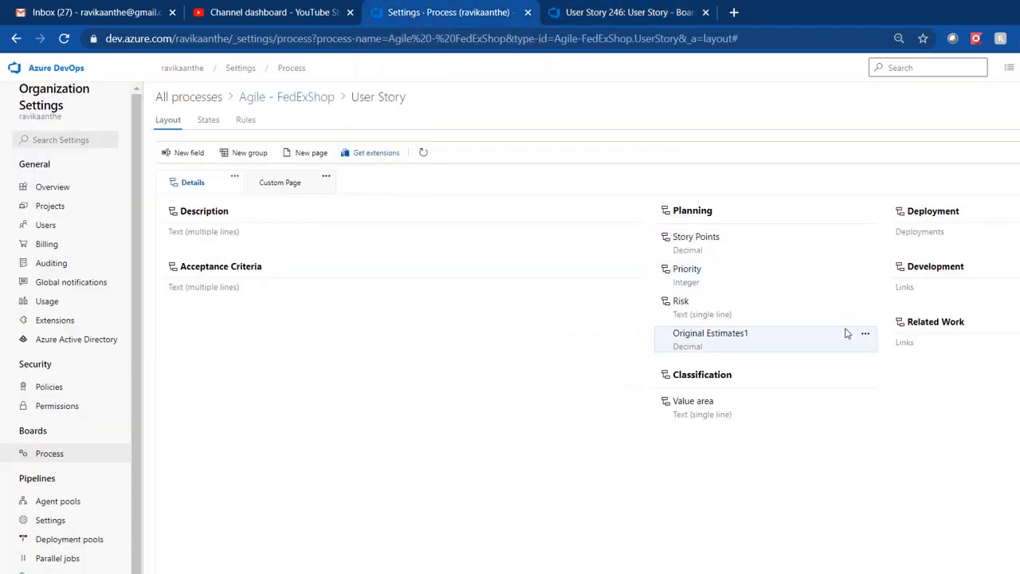
left_click(865, 336)
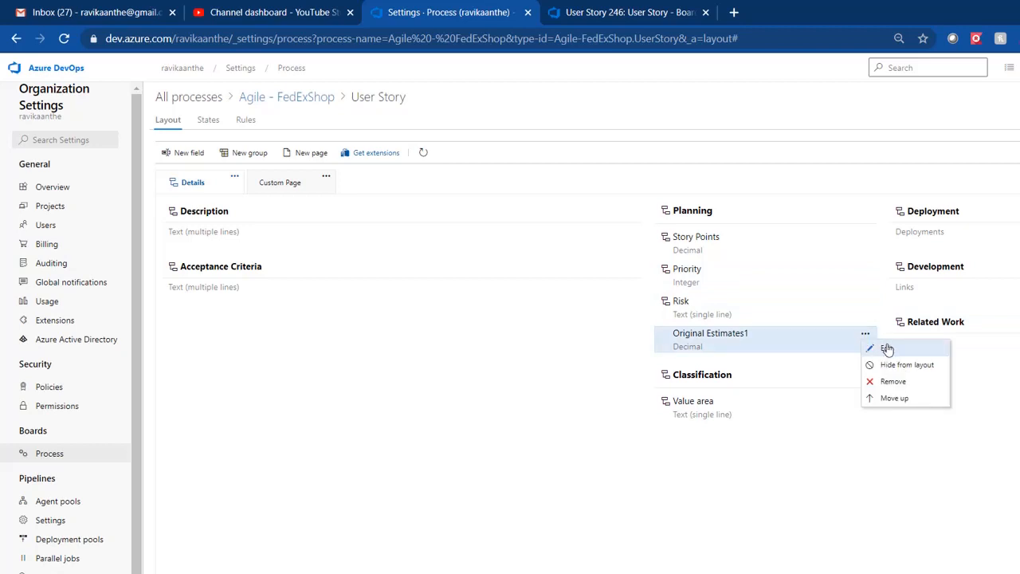
left_click(886, 348)
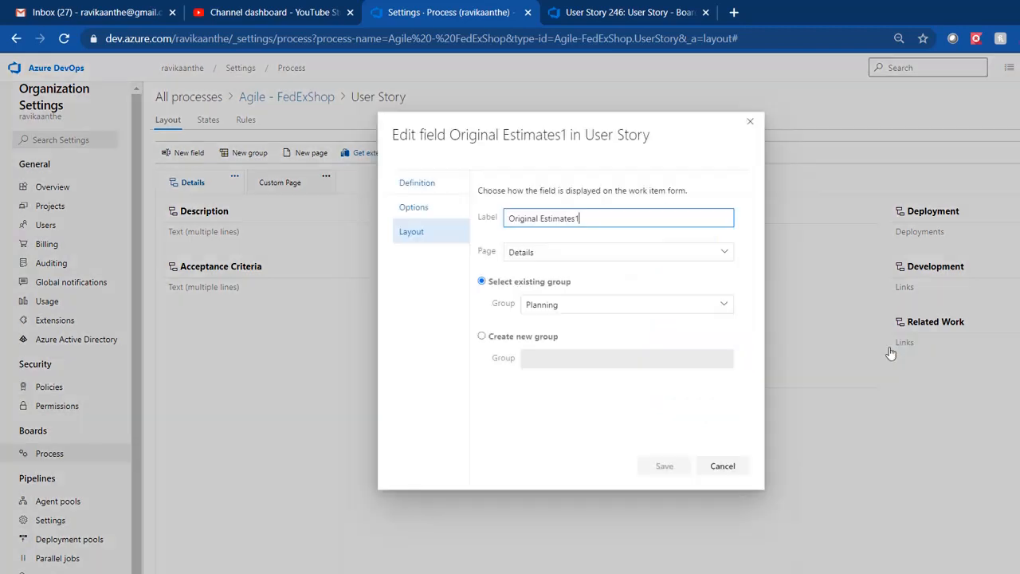
left_click(447, 212)
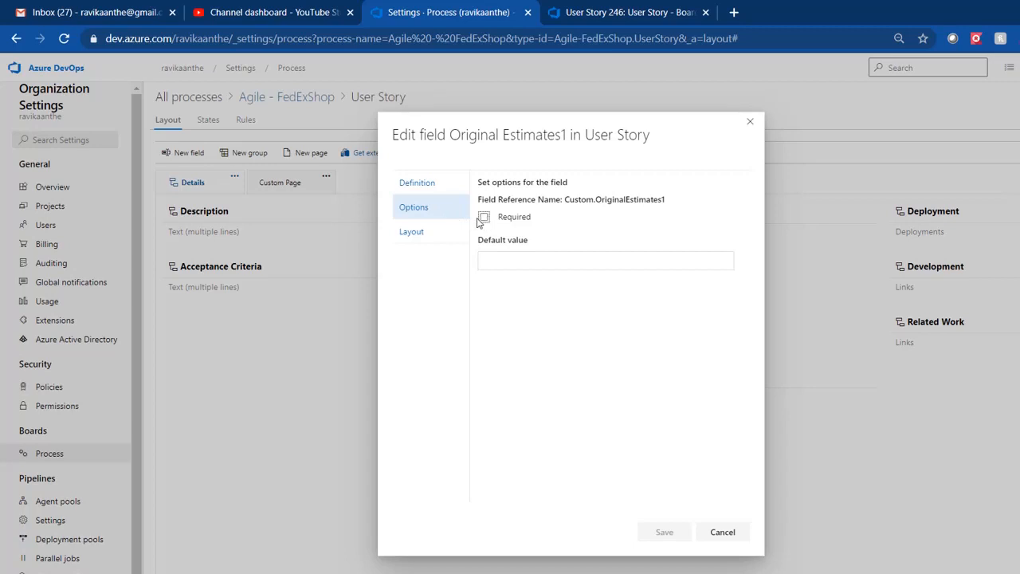
left_click(483, 219)
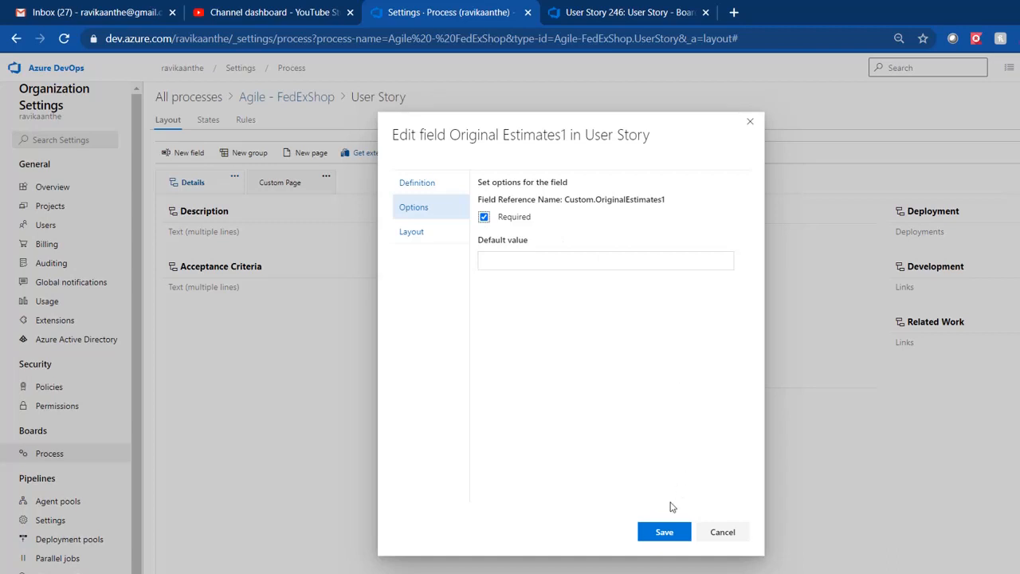
left_click(660, 531)
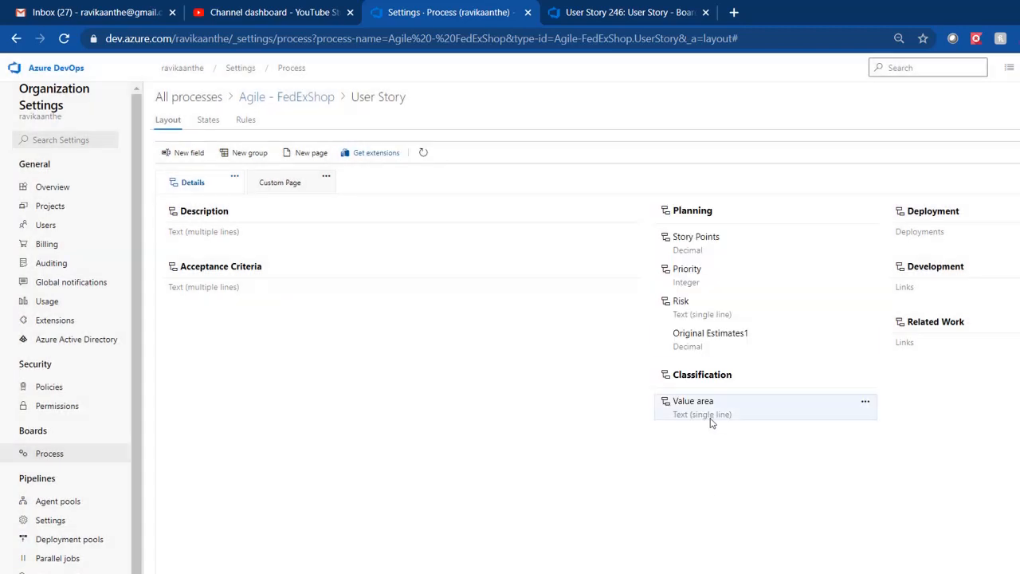
- Reload user story 246 and empty Original Estimates1 to check the required-field validation
left_click(637, 16)
left_click(531, 38)
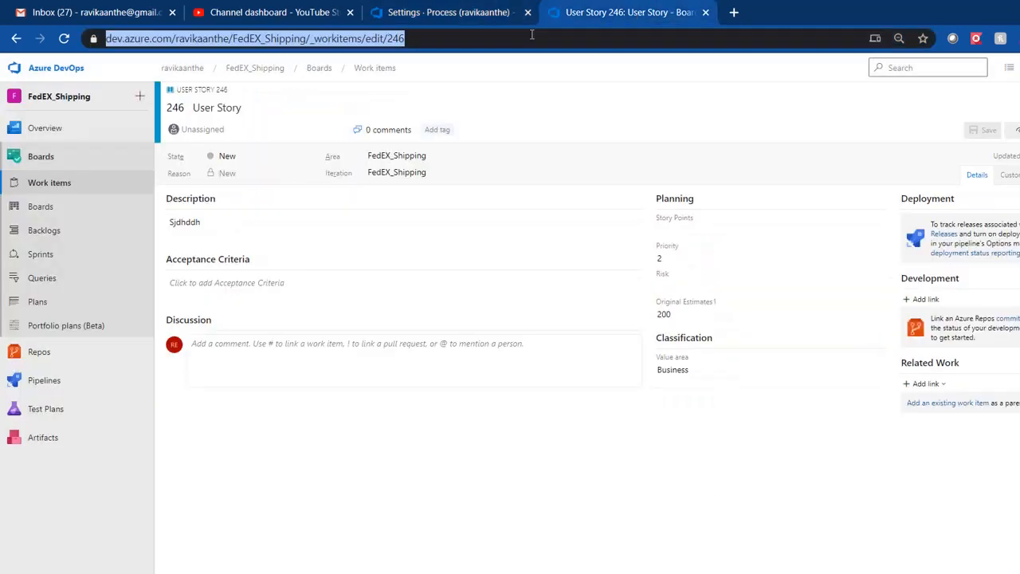
key("Return")
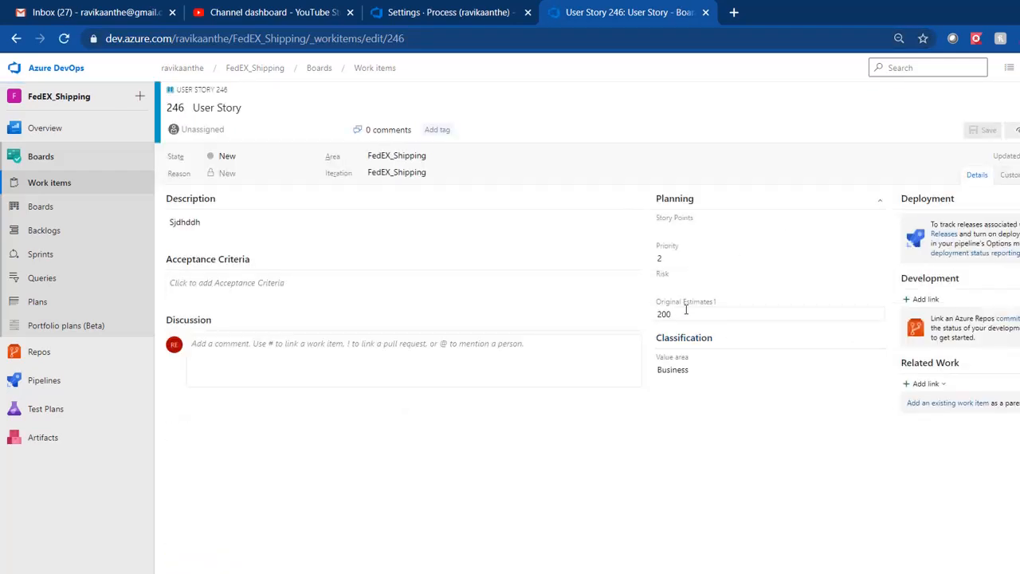
left_click(685, 312)
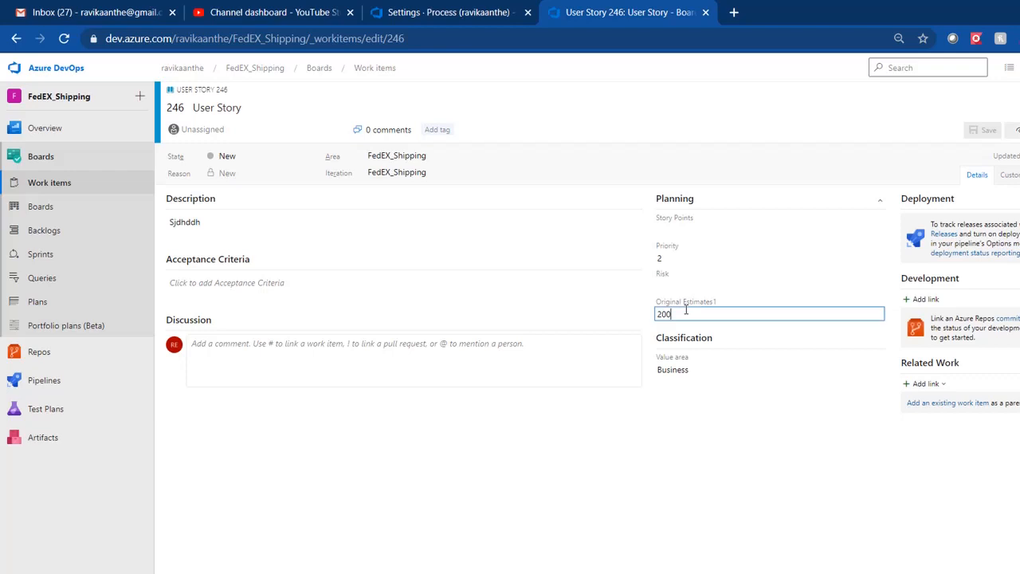
key("BackSpace")
key("BackSpace")
key("BackSpace")
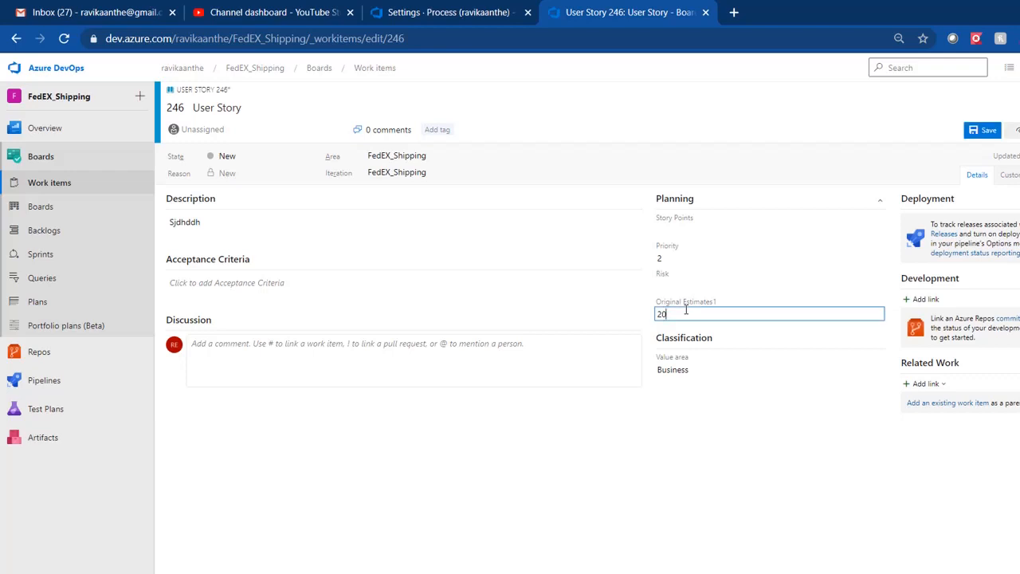
left_click(740, 242)
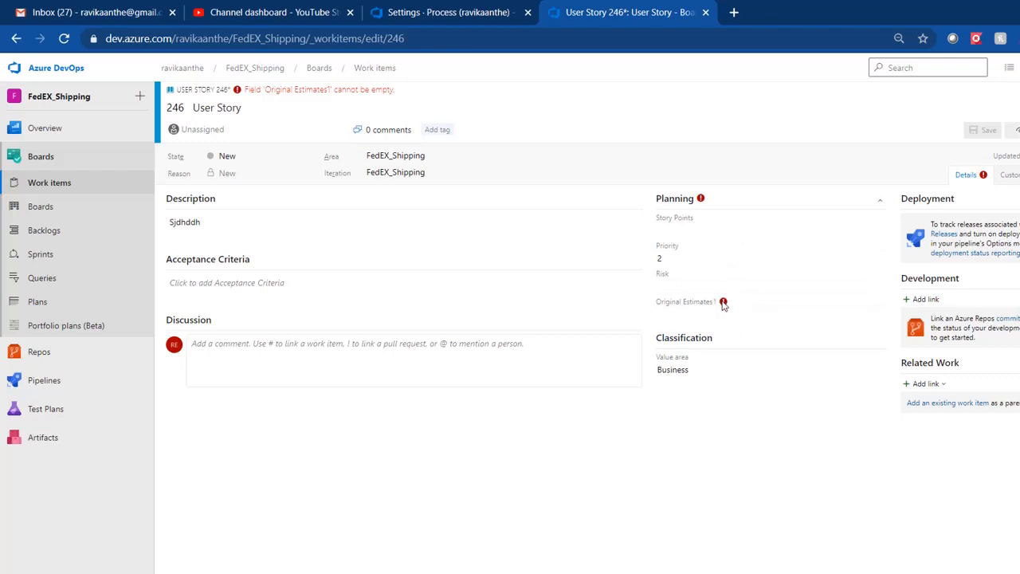
triple_click(263, 89)
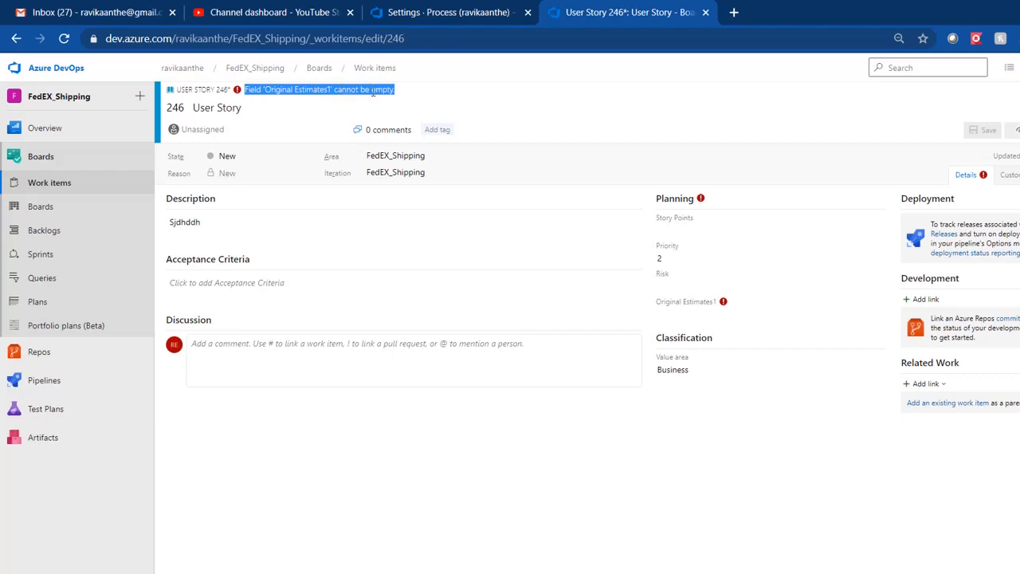
- Enter 20 for Original Estimates1 in user story 246 and save the work item
left_click(731, 315)
type("20")
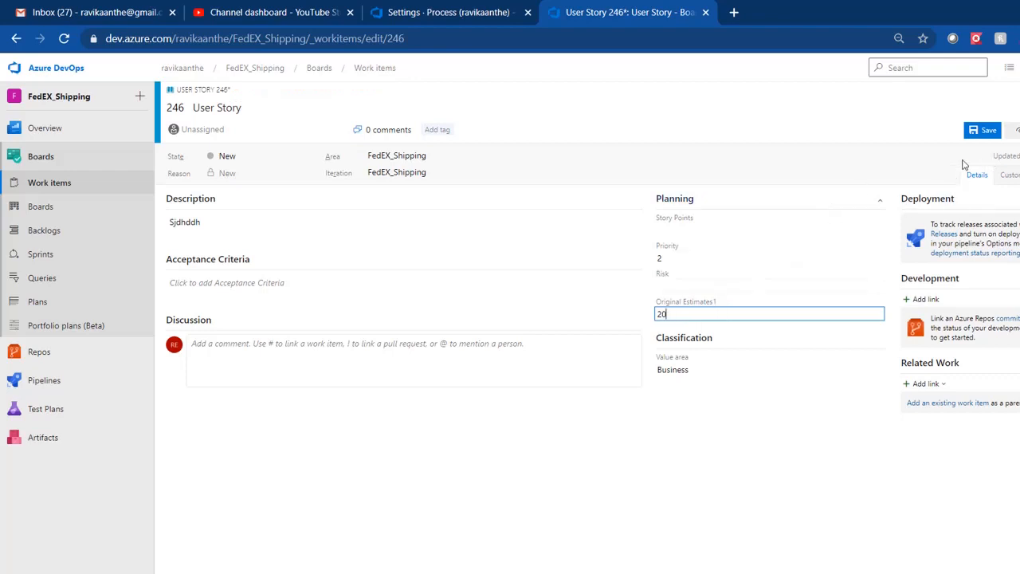
left_click(983, 131)
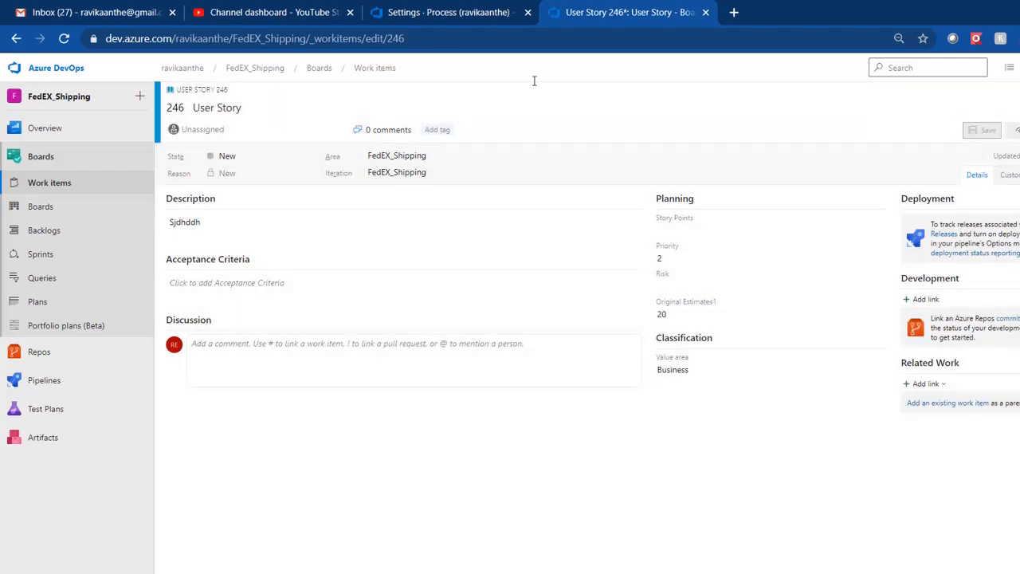
- Define a new User Story field "Process Type" of type Text (single line) in the process, with the default value Agile
left_click(428, 16)
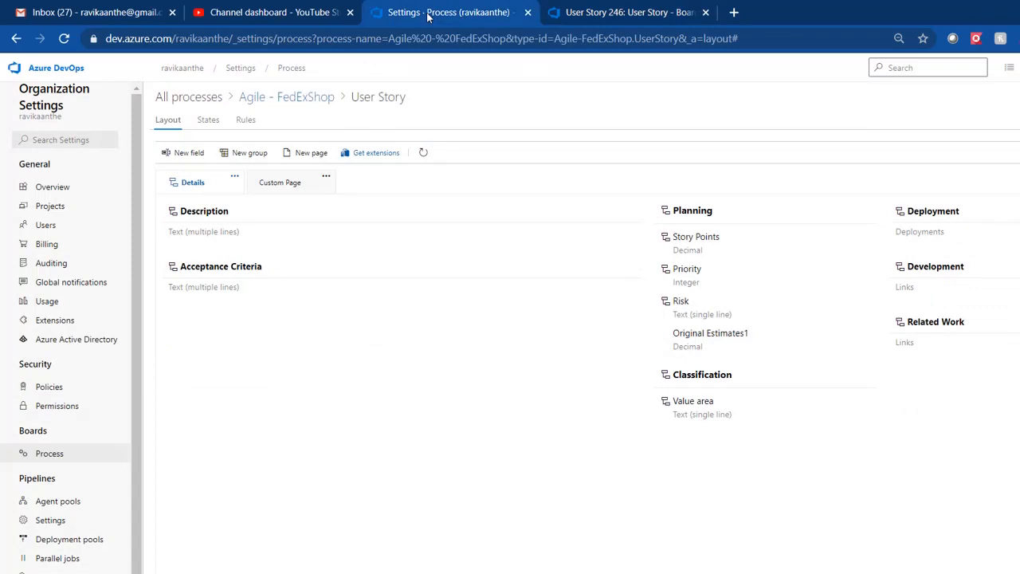
left_click(189, 152)
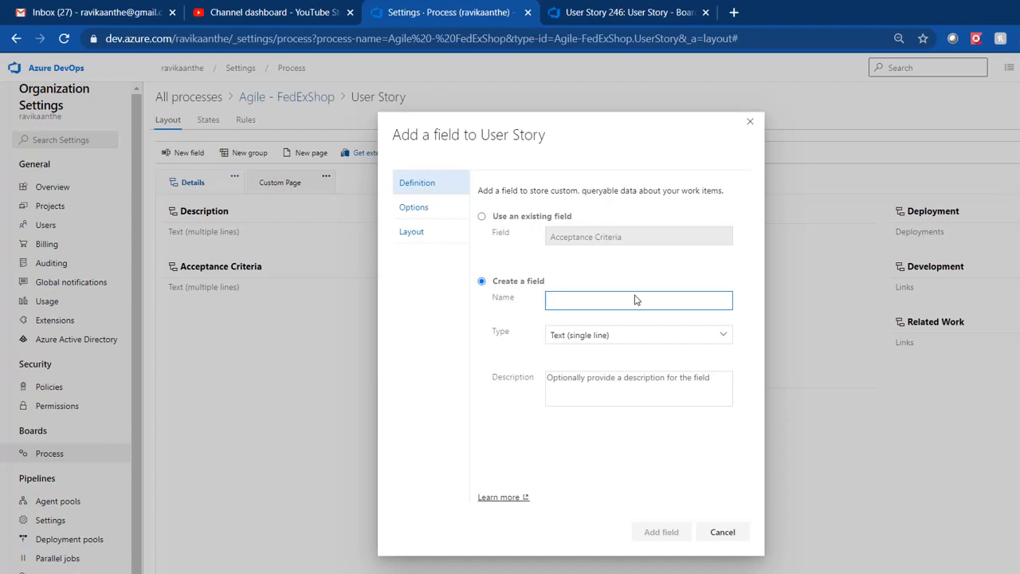
type("Process")
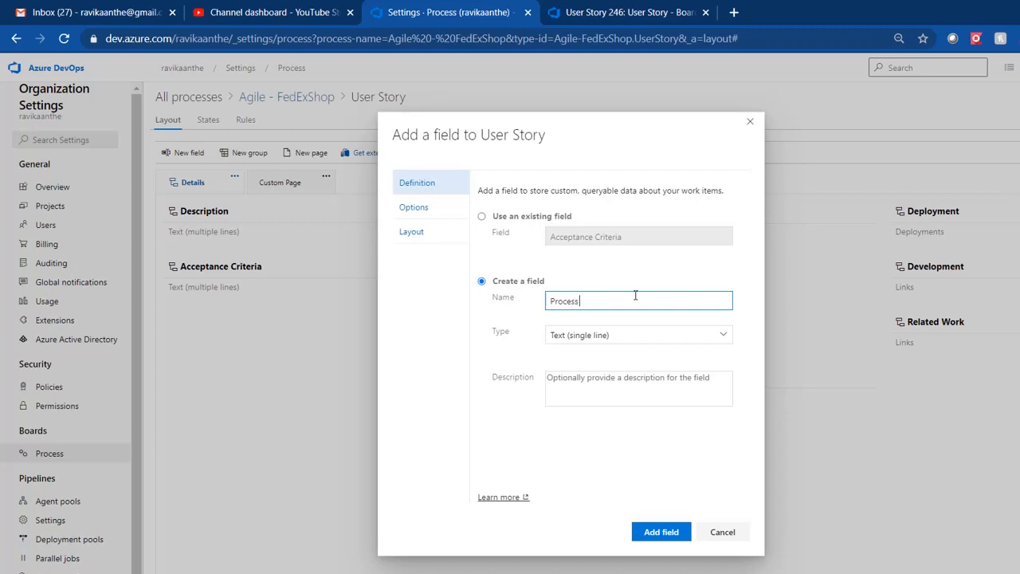
type(" Type")
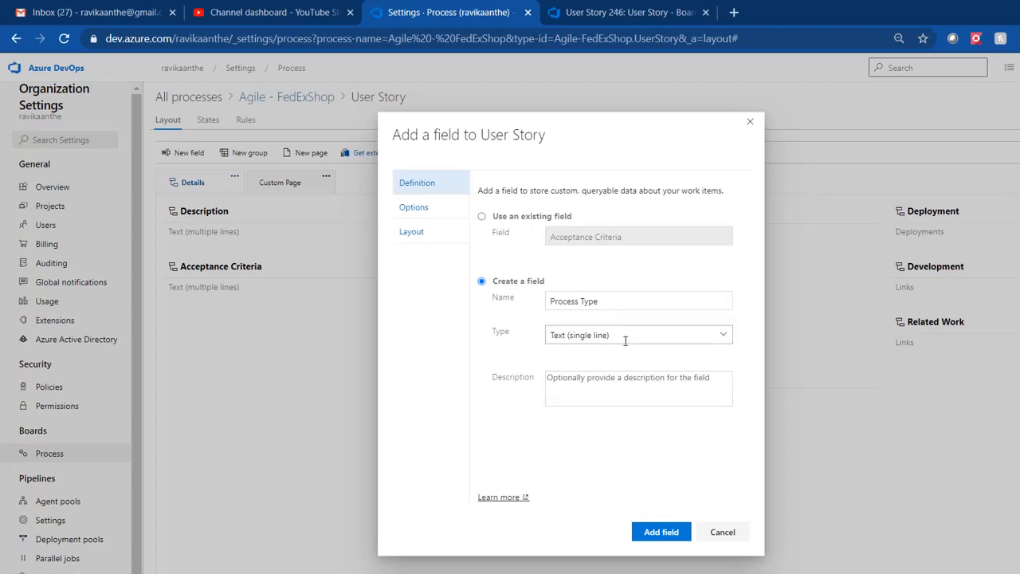
left_click(721, 341)
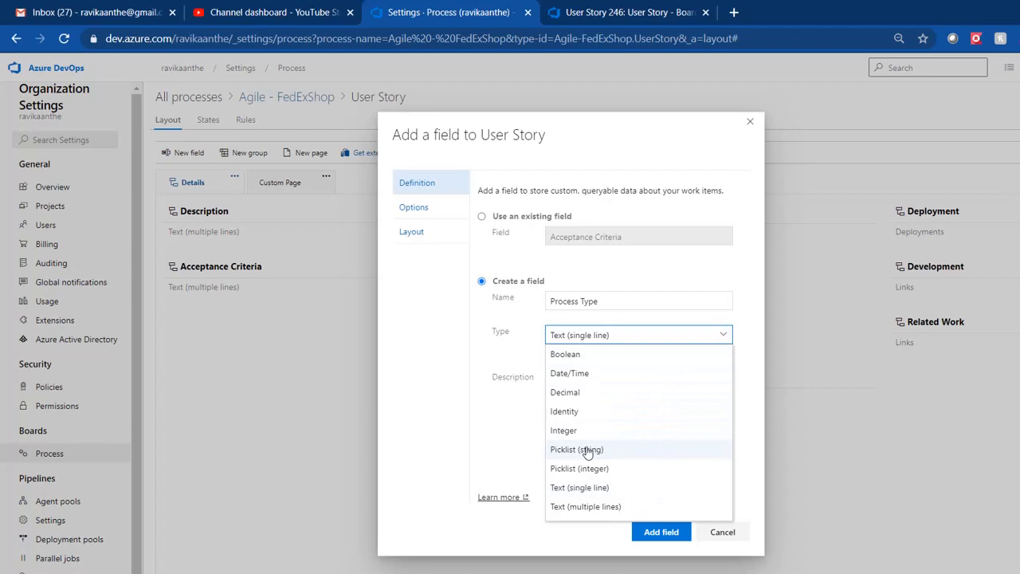
left_click(505, 361)
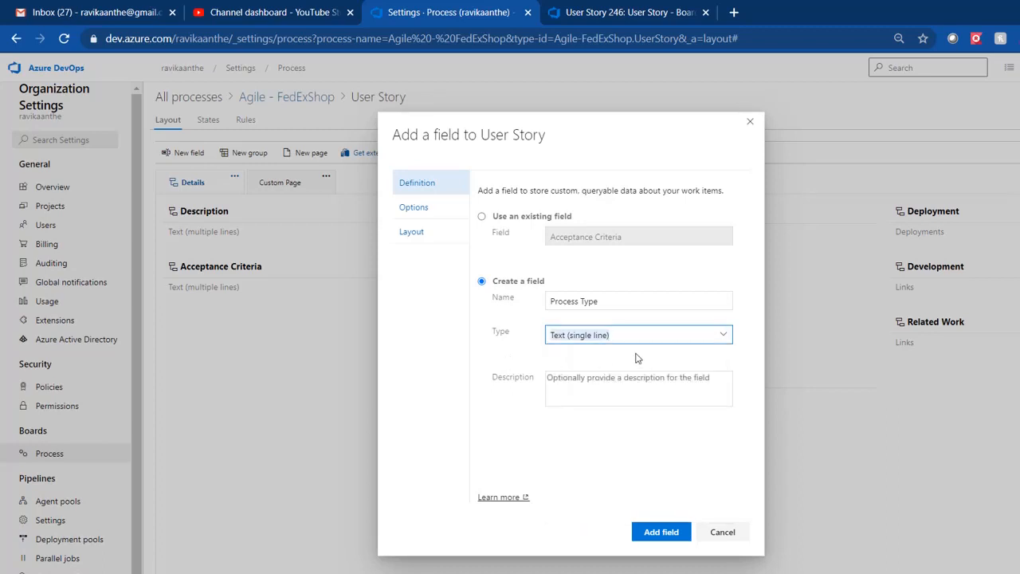
left_click(426, 209)
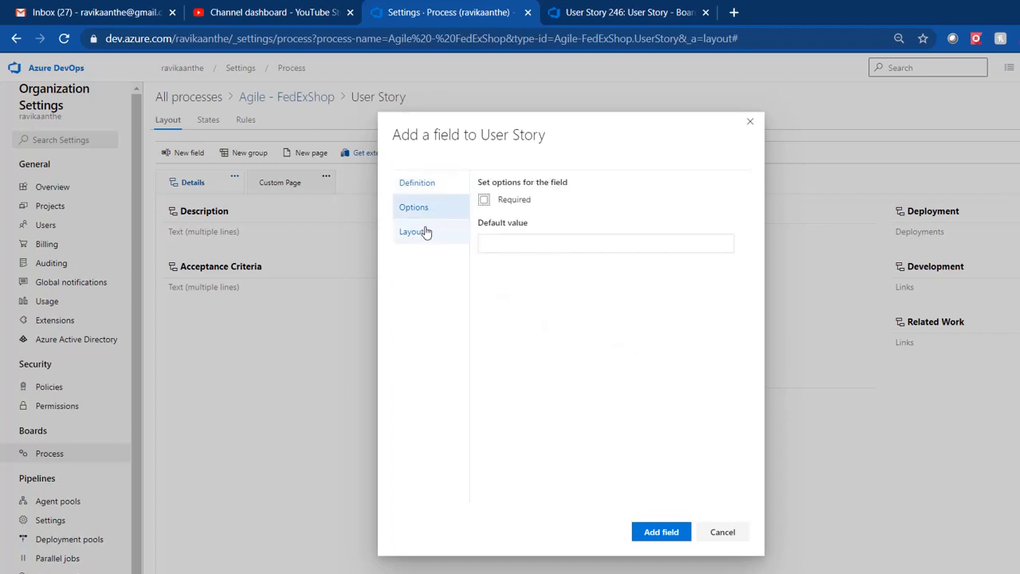
left_click(531, 242)
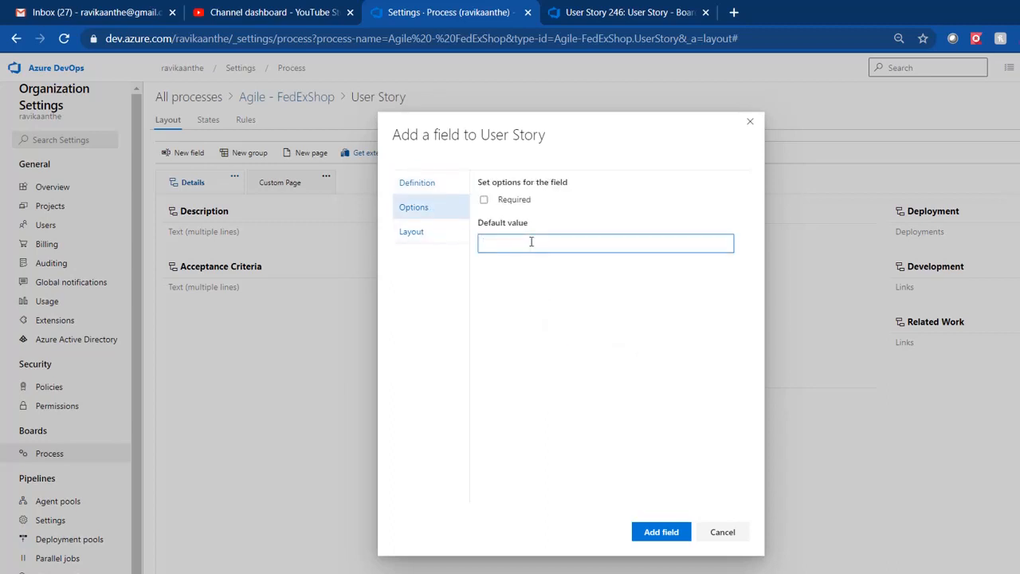
type("Agile")
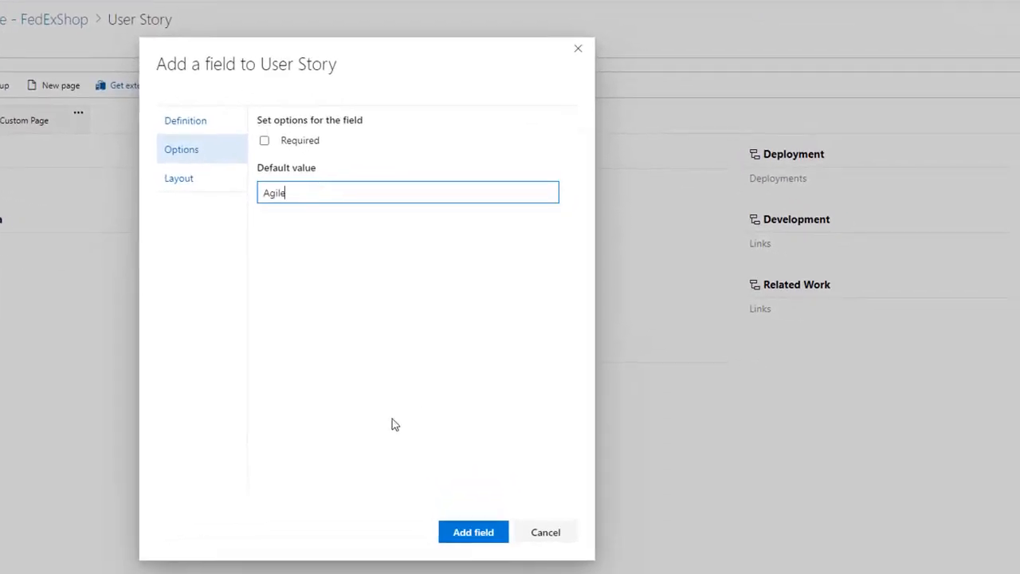
- Review the Process Type field's definition, options and layout, keep it in the Classification group on the Details page, and add the field
left_click(181, 123)
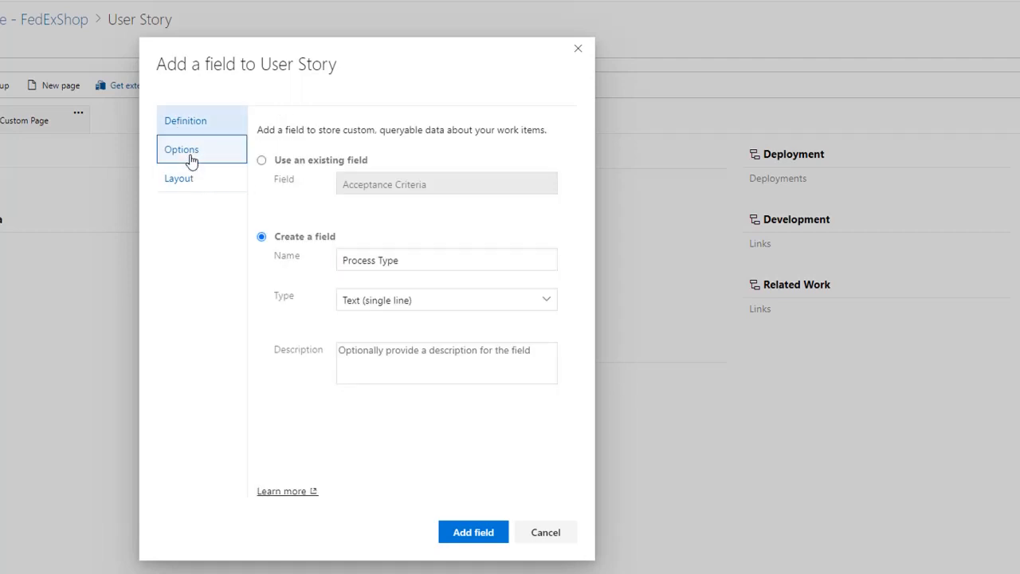
left_click(190, 158)
left_click(189, 178)
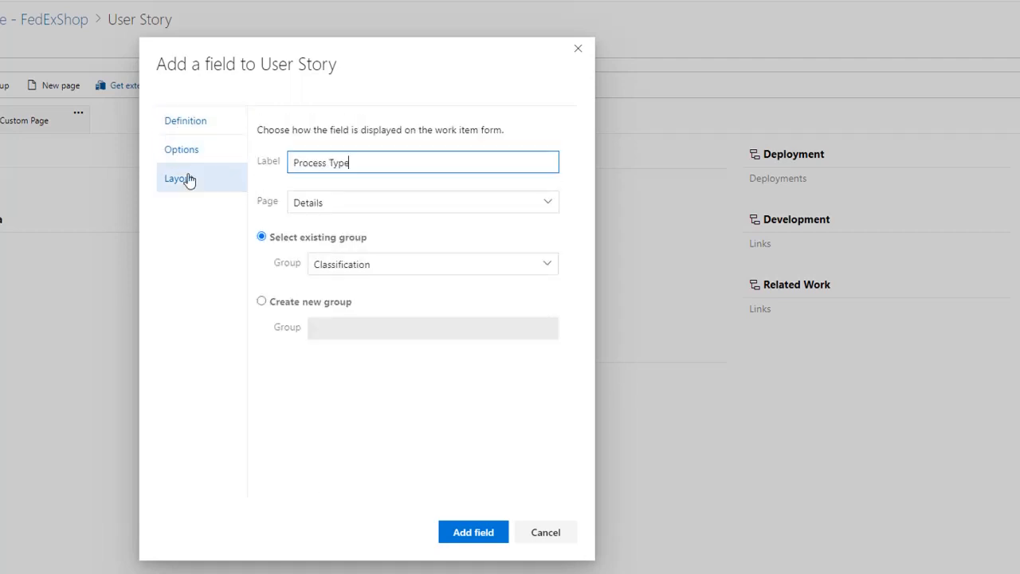
left_click(550, 265)
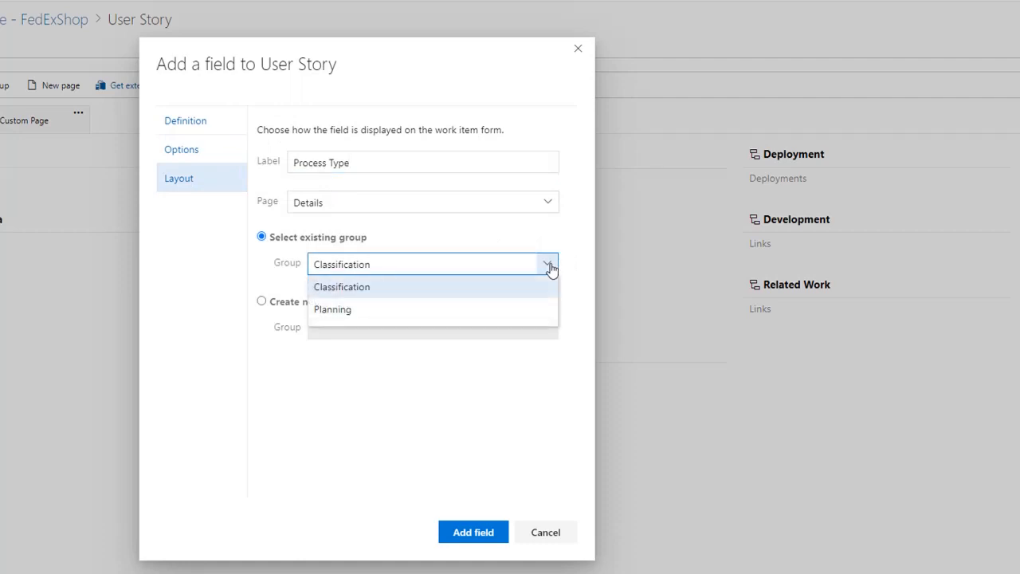
left_click(550, 267)
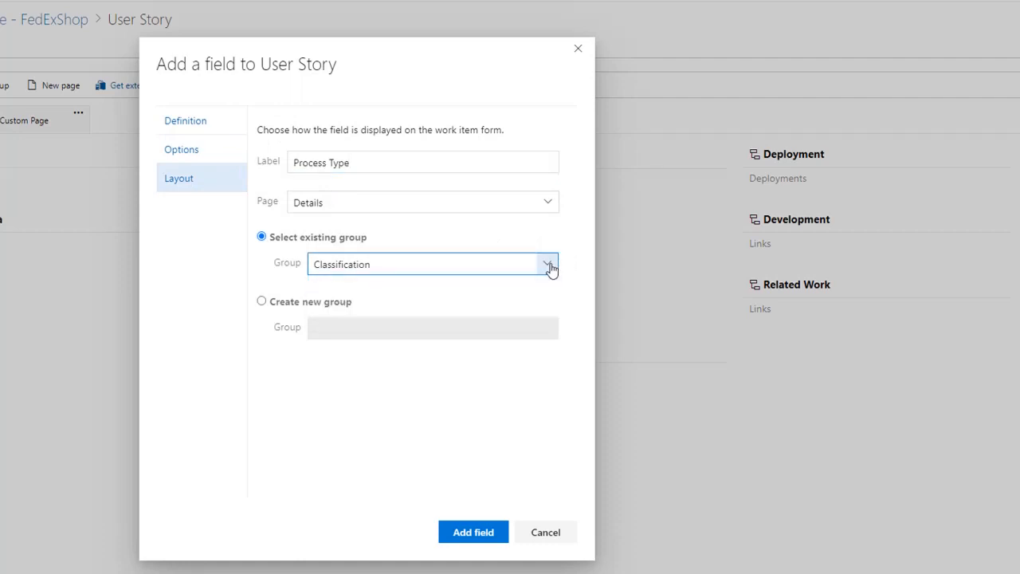
left_click(197, 130)
left_click(192, 152)
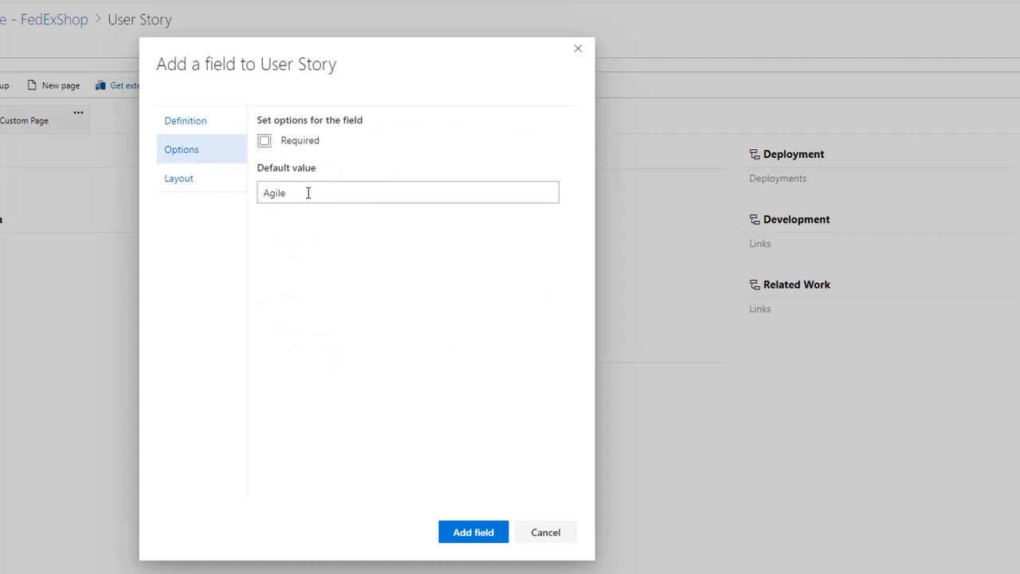
left_click(468, 538)
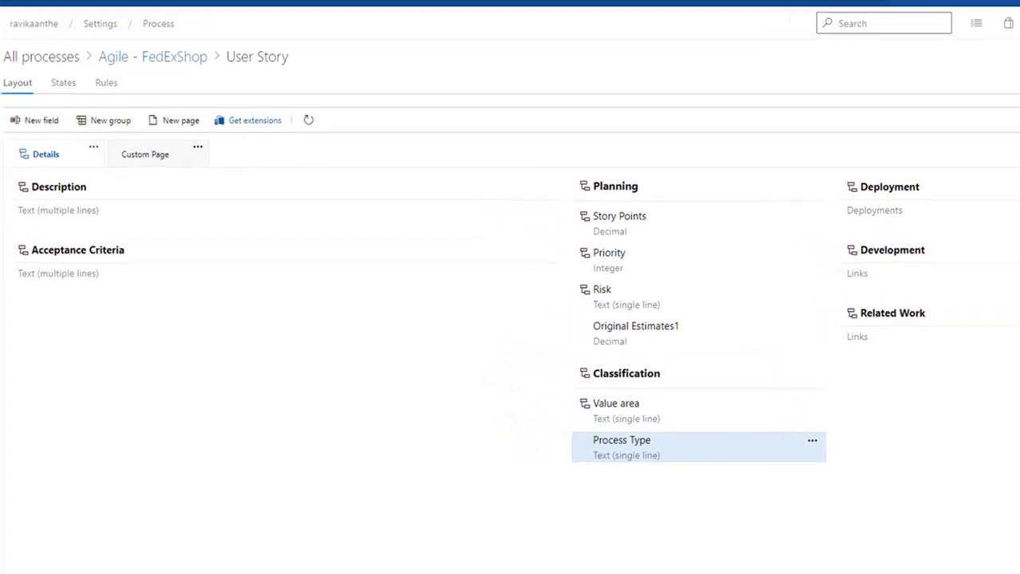
- Reload user story 246 in FedEX_Shipping and check the Process Type field in the Classification group
left_click(693, 21)
left_click(599, 39)
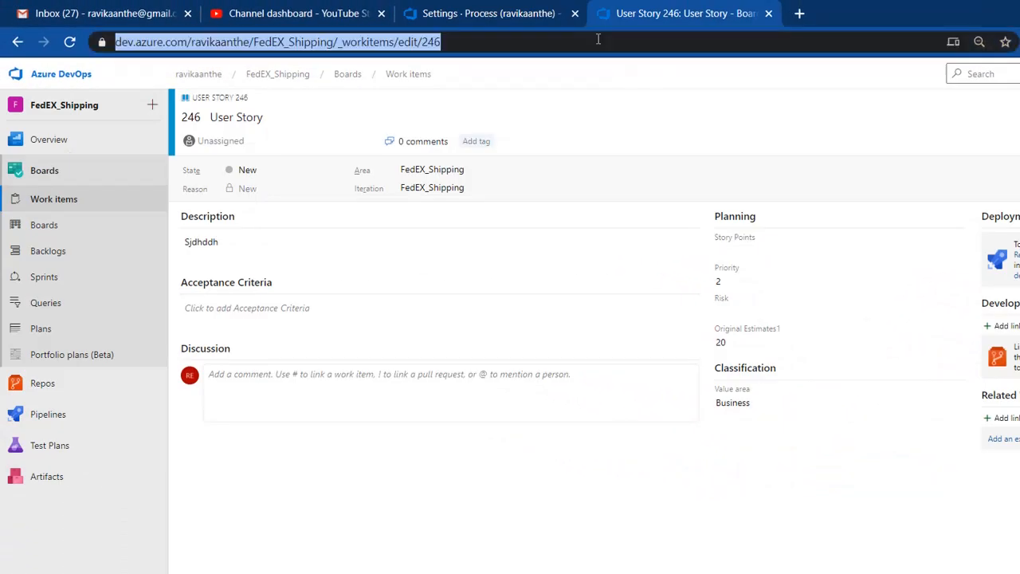
key("Return")
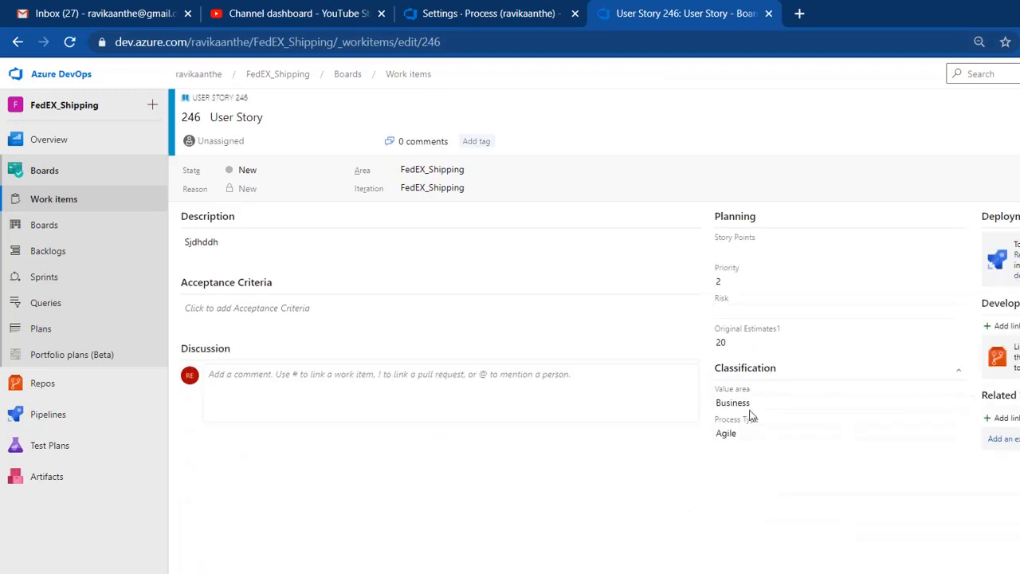
left_click(736, 424)
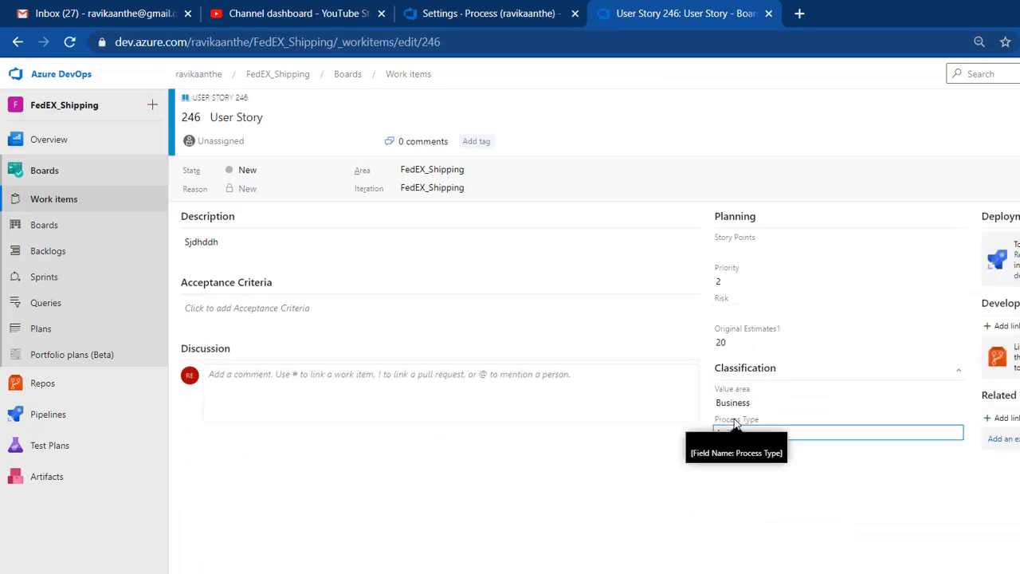
left_click(692, 460)
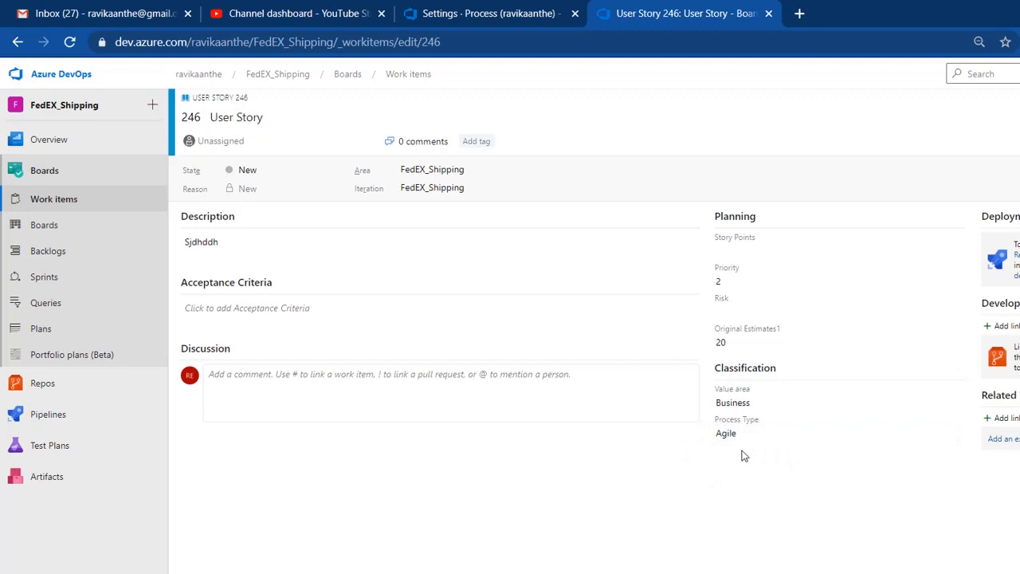
- Replace the Process Type of user story 246 with Value and save the work item
left_click(763, 430)
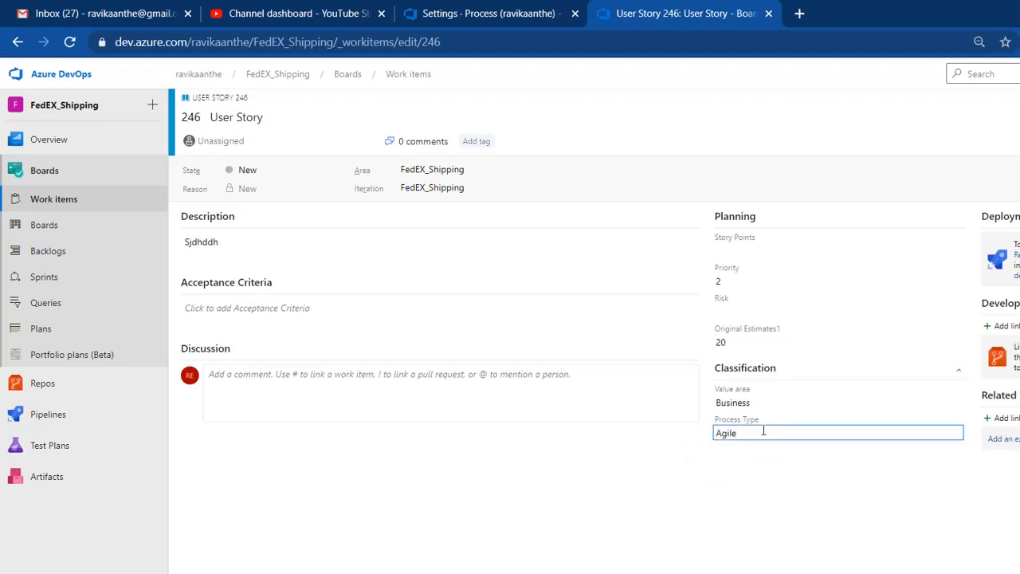
key("BackSpace")
key("BackSpace")
key("BackSpace")
key("BackSpace")
key("BackSpace")
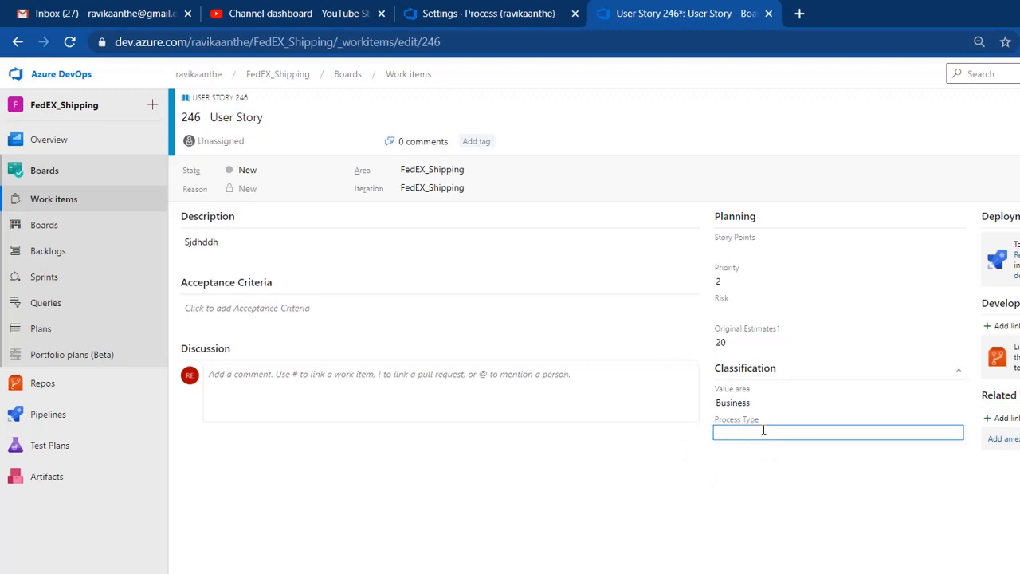
type("Value")
key("ctrl+s")
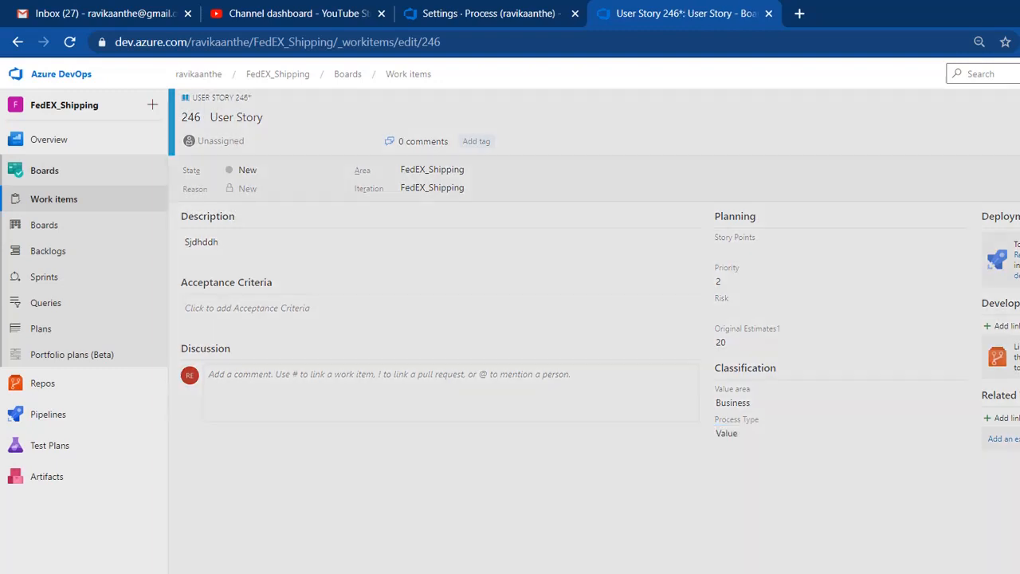
- Start a new user story to check the Process Type default, discard it, and reopen user story 246
left_click(351, 74)
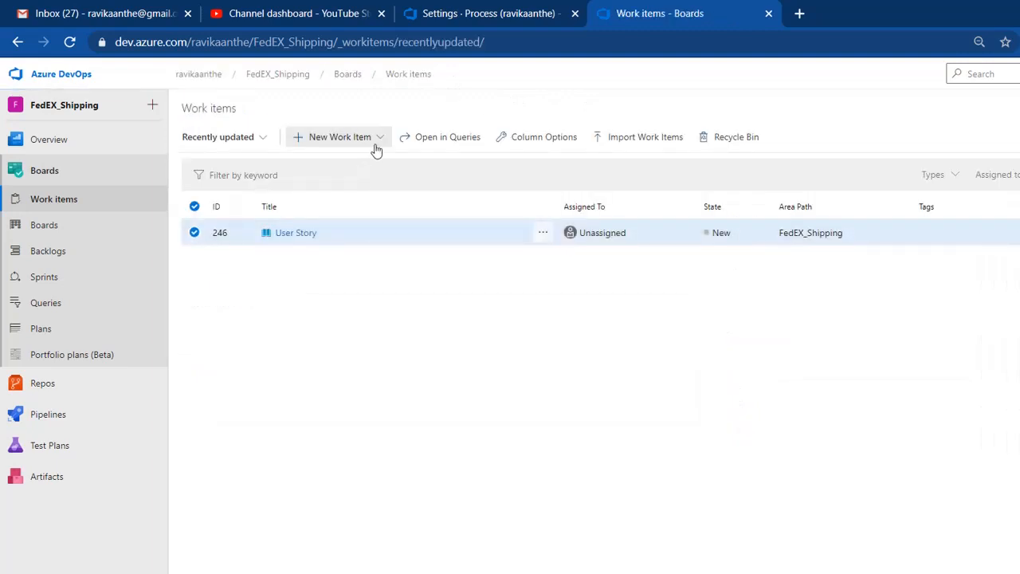
left_click(377, 142)
left_click(348, 290)
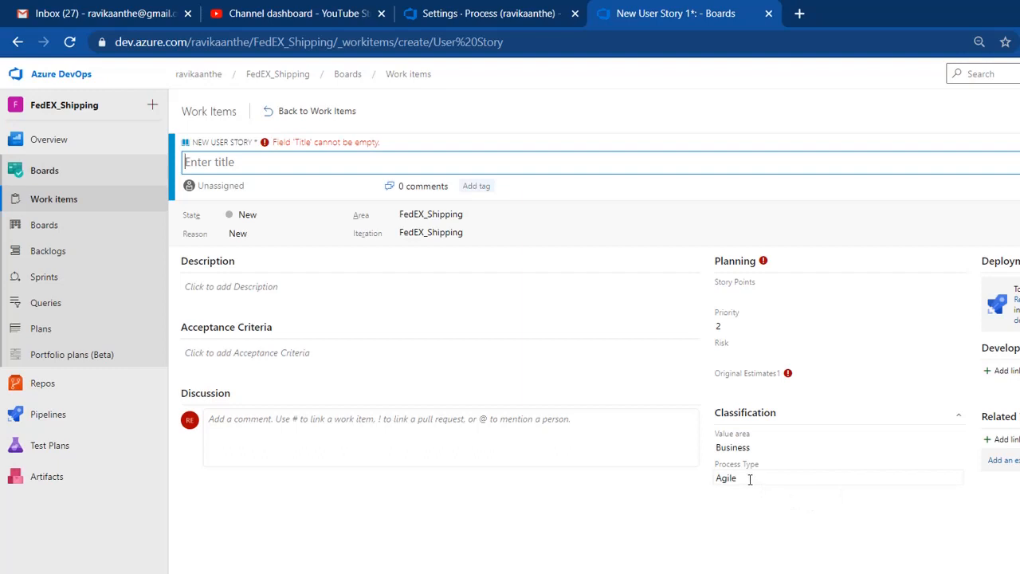
left_click(748, 478)
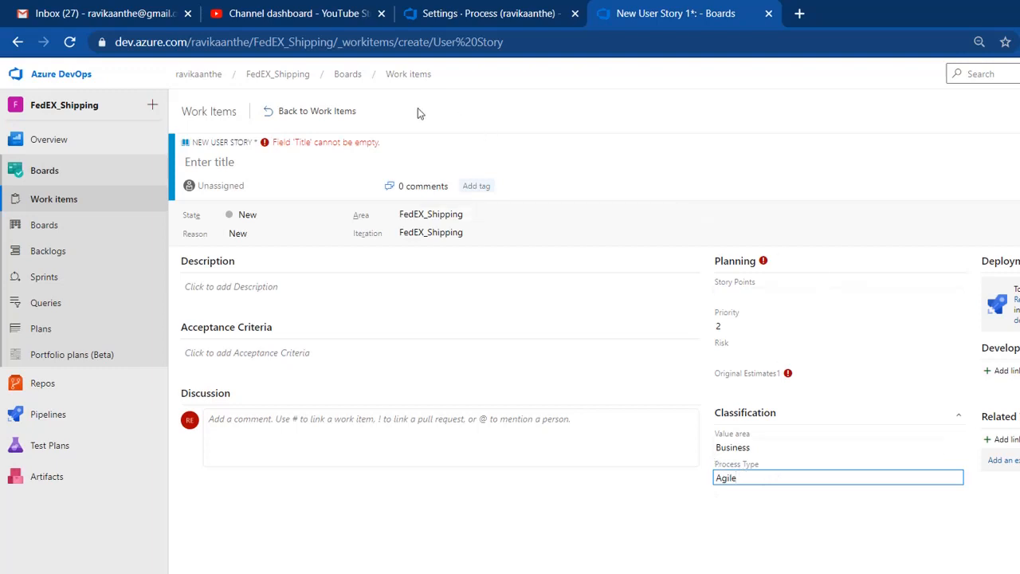
left_click(297, 111)
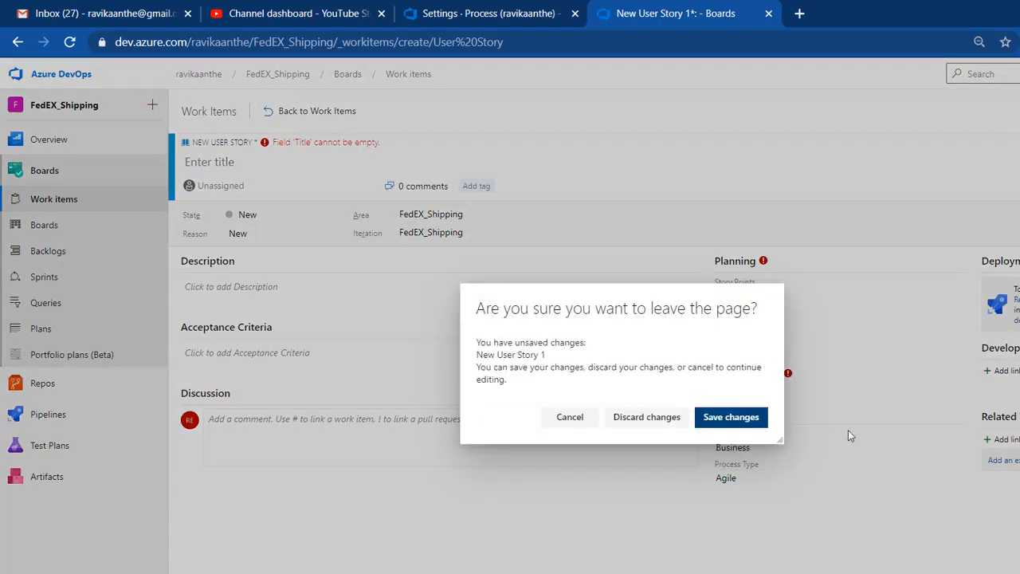
left_click(663, 417)
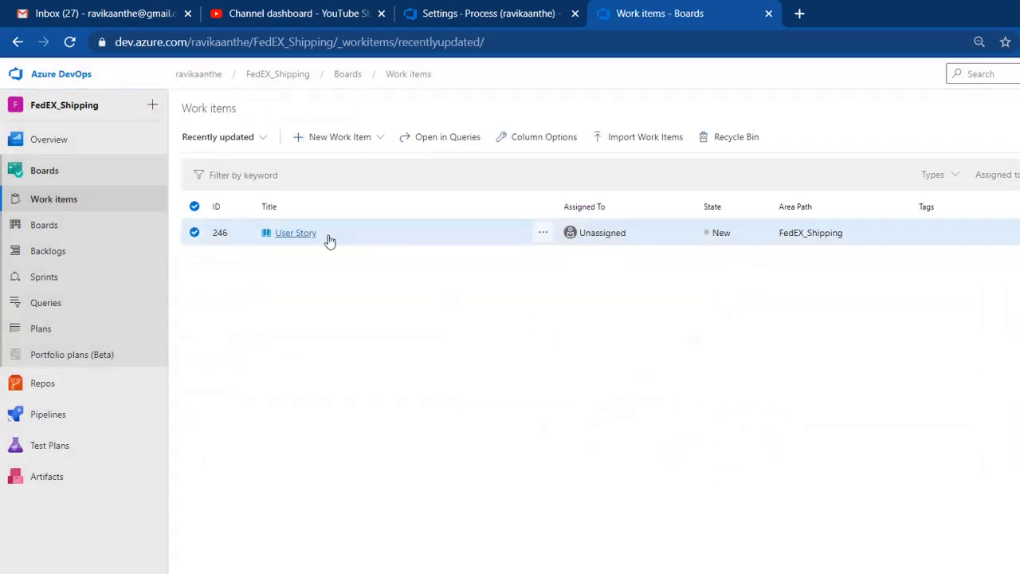
left_click(303, 232)
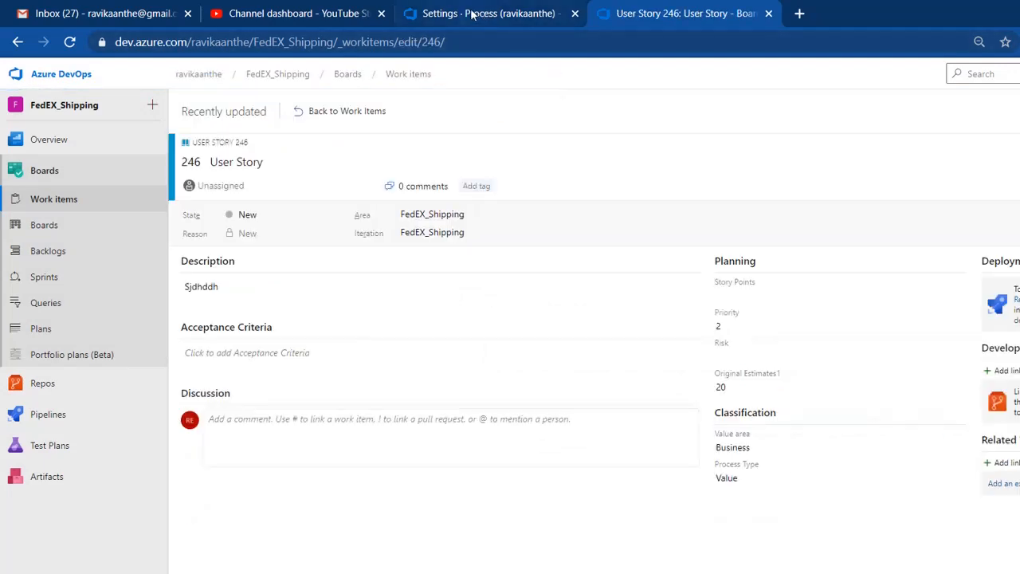
- Switch to the Snipping Tool agenda and underline the items on custom fields, new tab, new group, field location, required and default values, and disabling fields
left_click(472, 14)
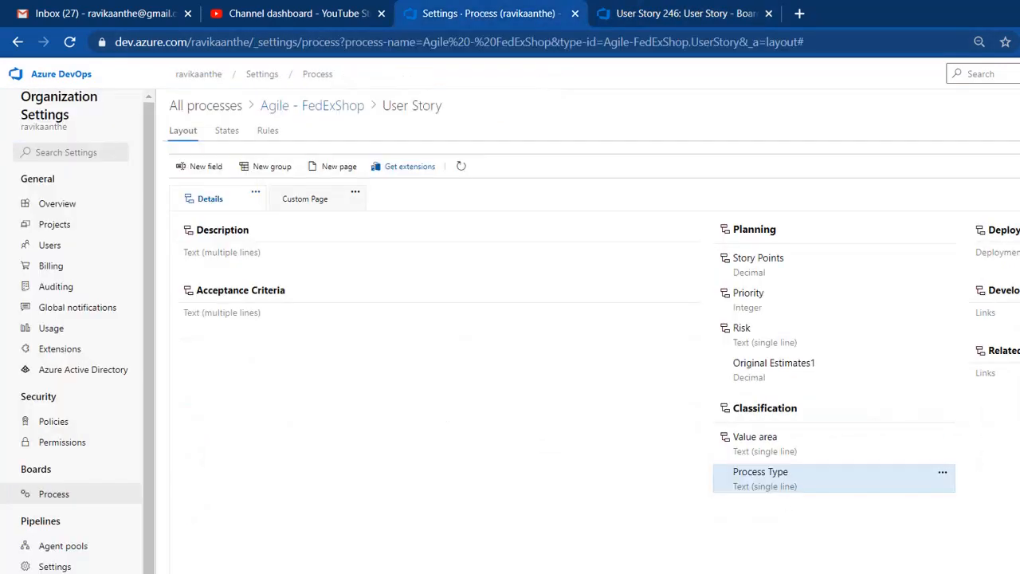
key("alt+Tab")
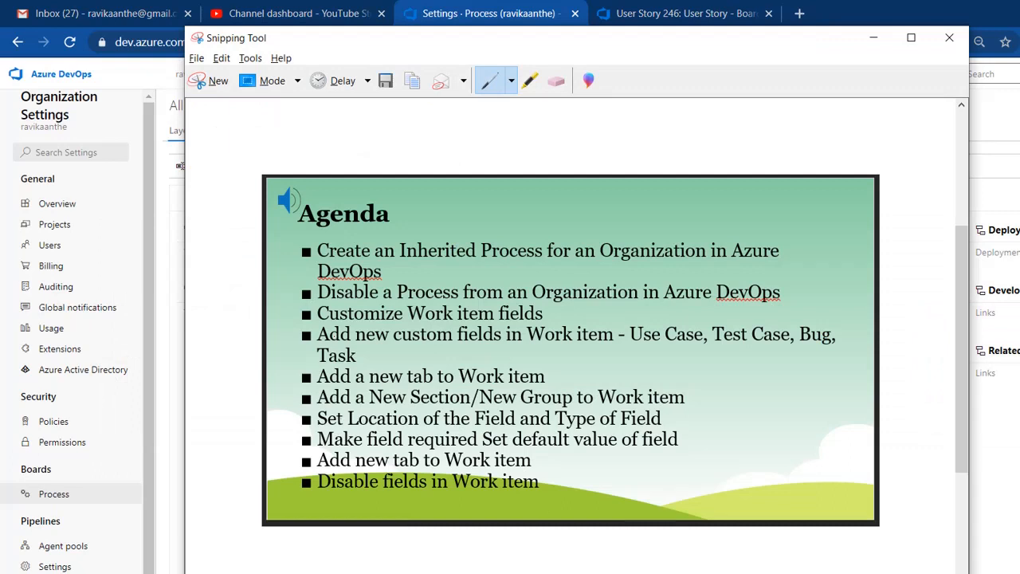
left_click_drag(319, 344, 481, 347)
left_click_drag(317, 384, 430, 384)
left_click_drag(332, 409, 533, 405)
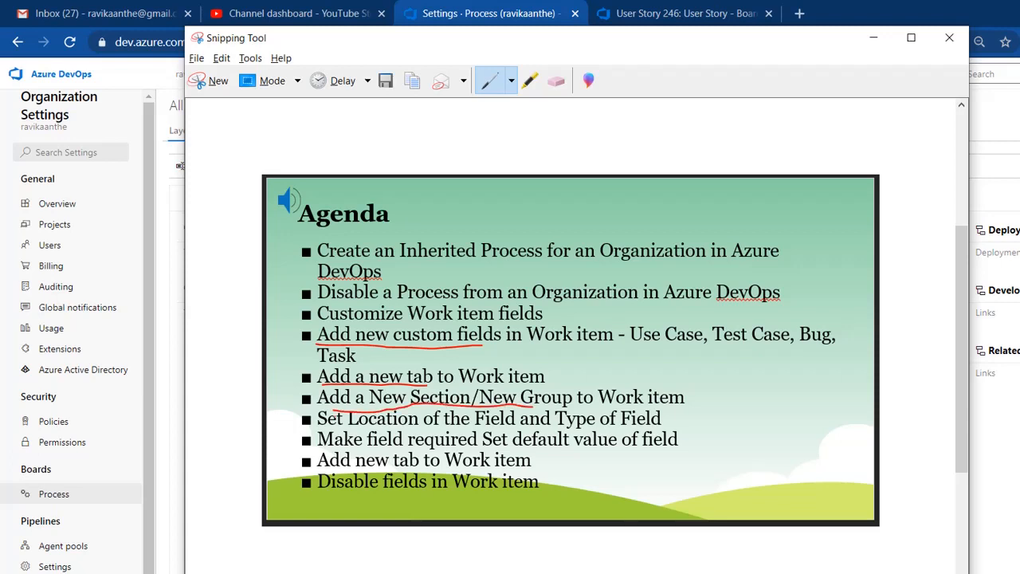
mouse_move(326, 431)
left_mouse_down()
mouse_move(488, 421)
mouse_move(533, 431)
left_mouse_up()
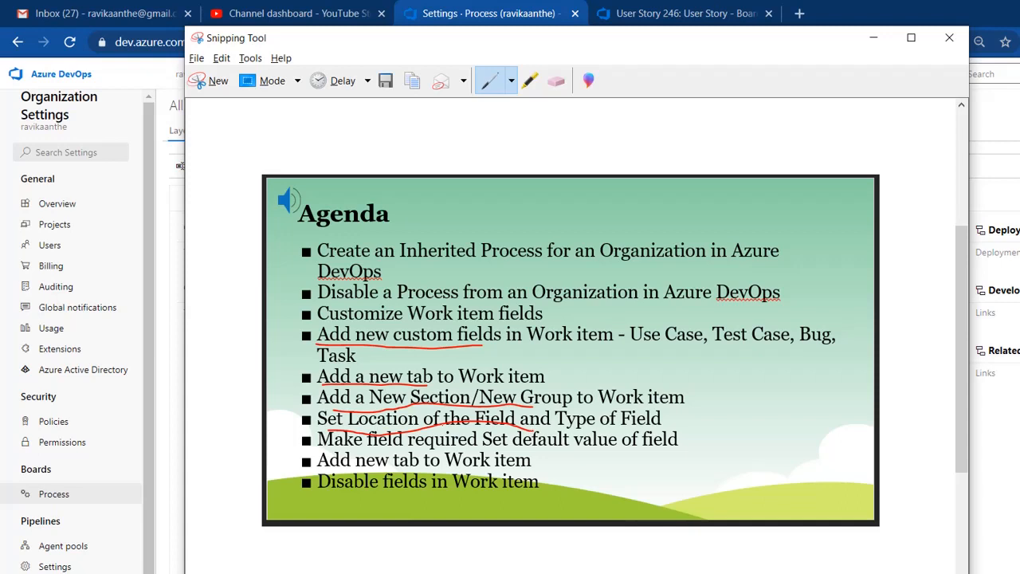
left_click_drag(349, 450, 458, 449)
left_click_drag(520, 448, 594, 451)
left_click_drag(329, 494, 434, 494)
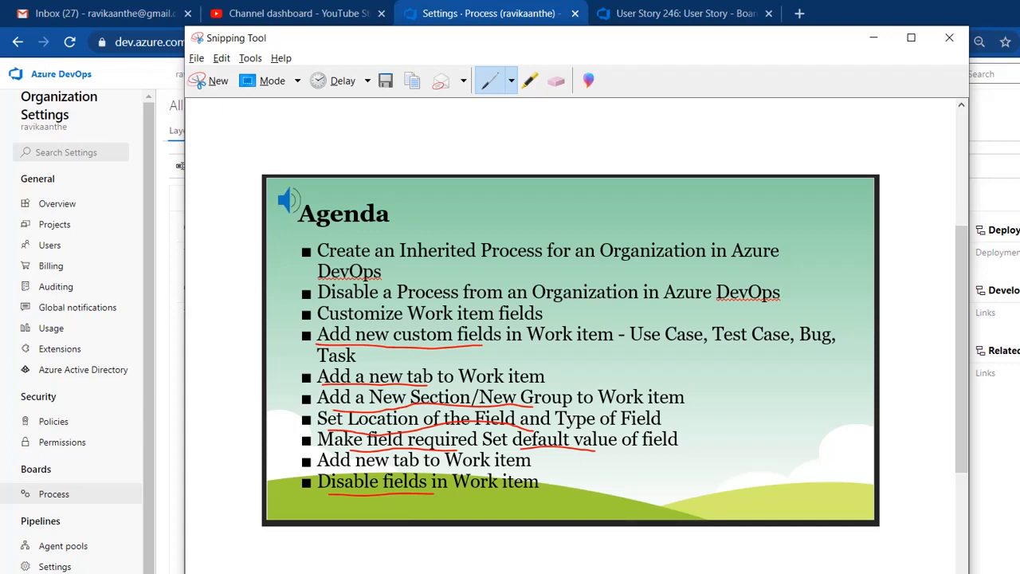
- Return to the Agile - FedExShop process and examine the Task, Bug and Epic layouts, including the options of the Bug's Priority field
key("alt+Tab")
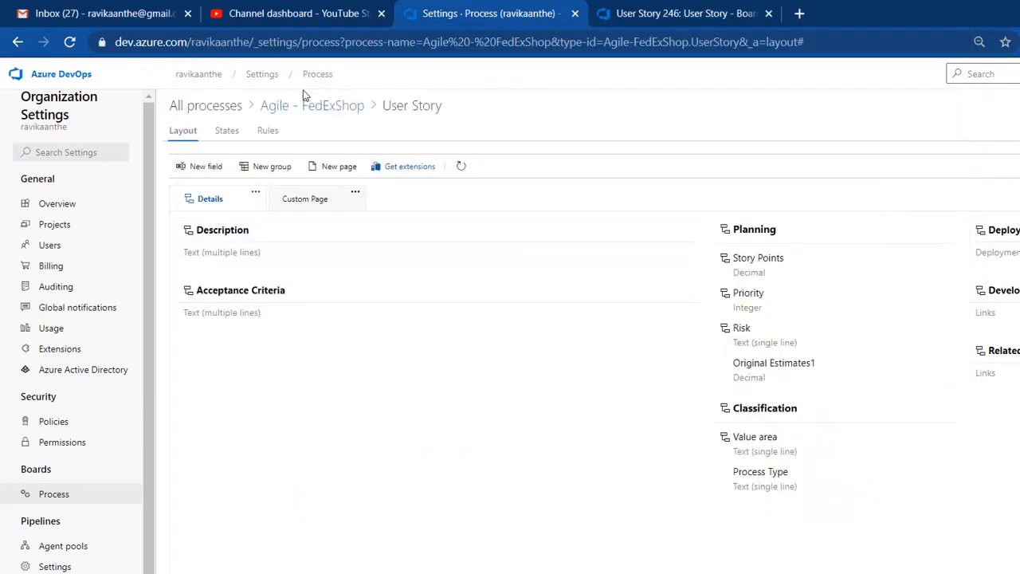
left_click(287, 110)
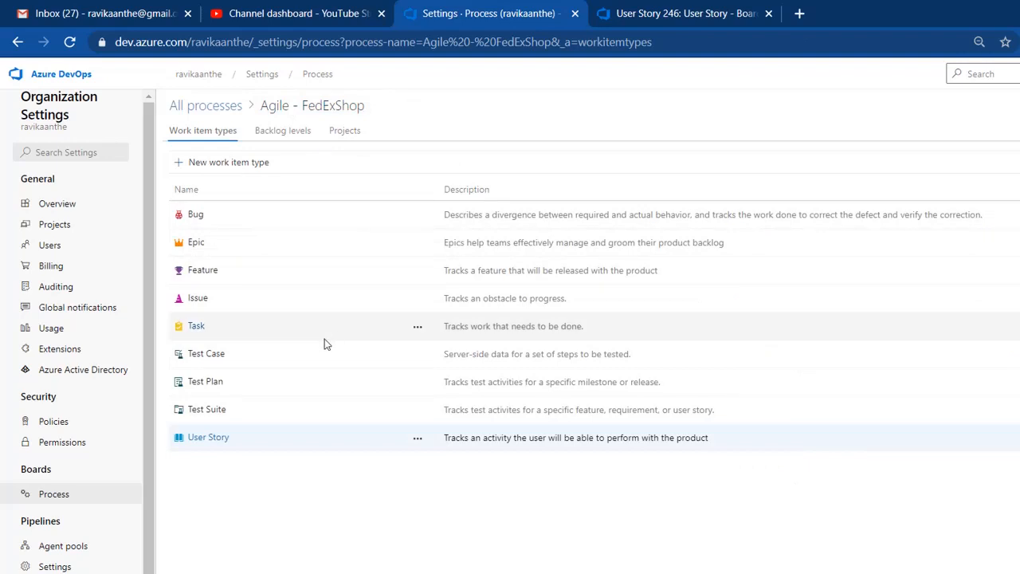
left_click(196, 330)
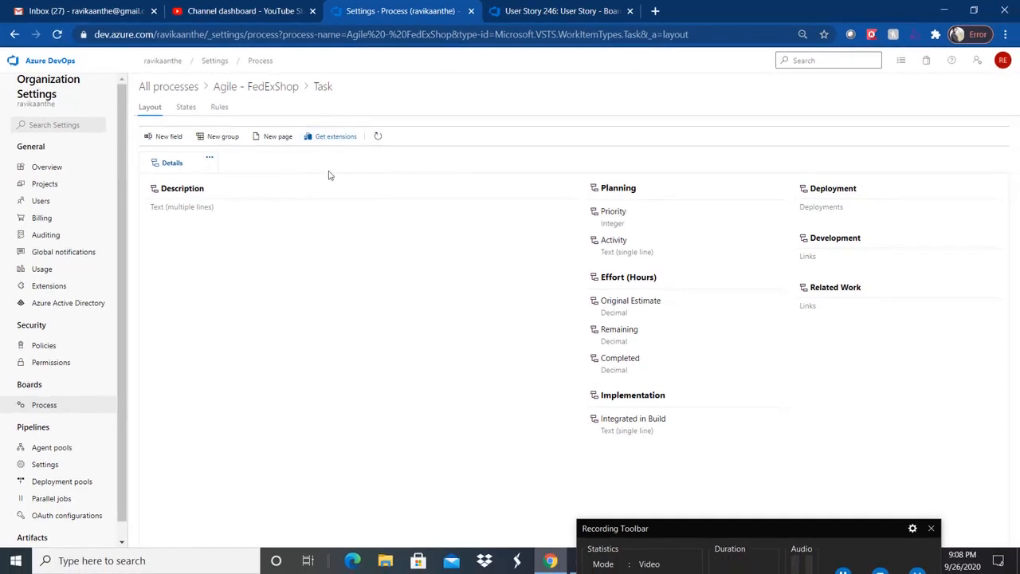
left_click(262, 86)
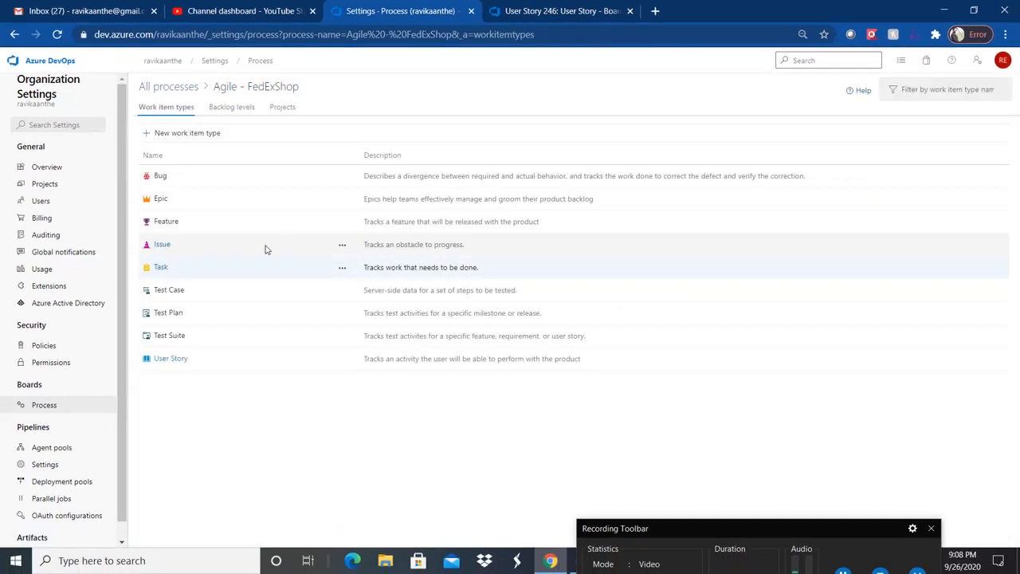
left_click(161, 177)
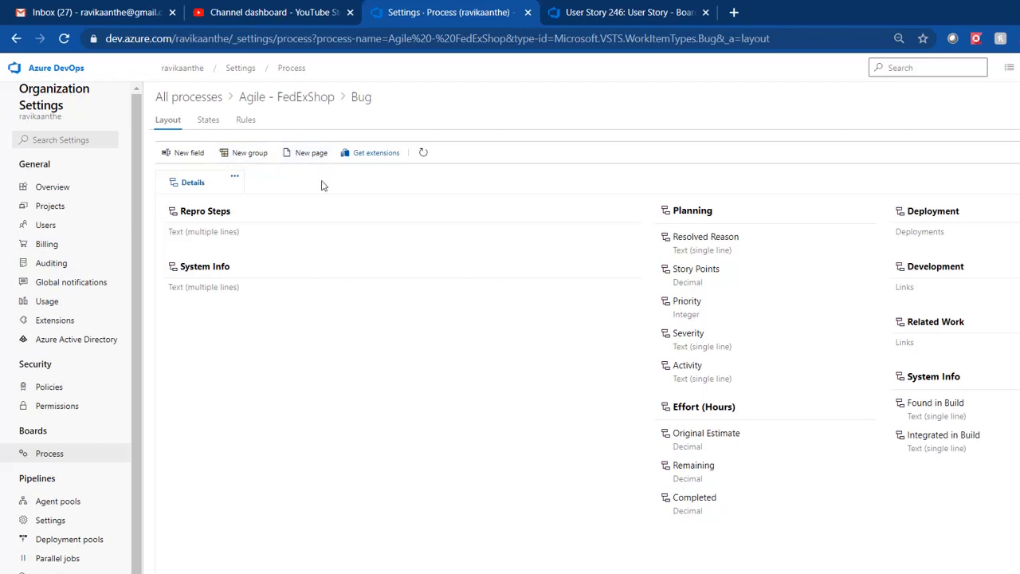
left_click(865, 303)
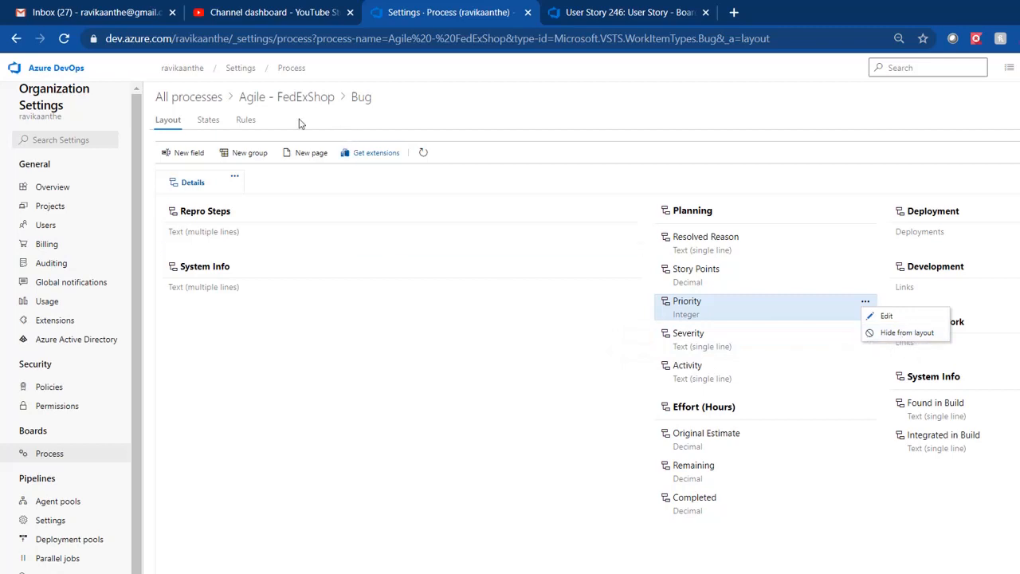
left_click(270, 97)
left_click(185, 222)
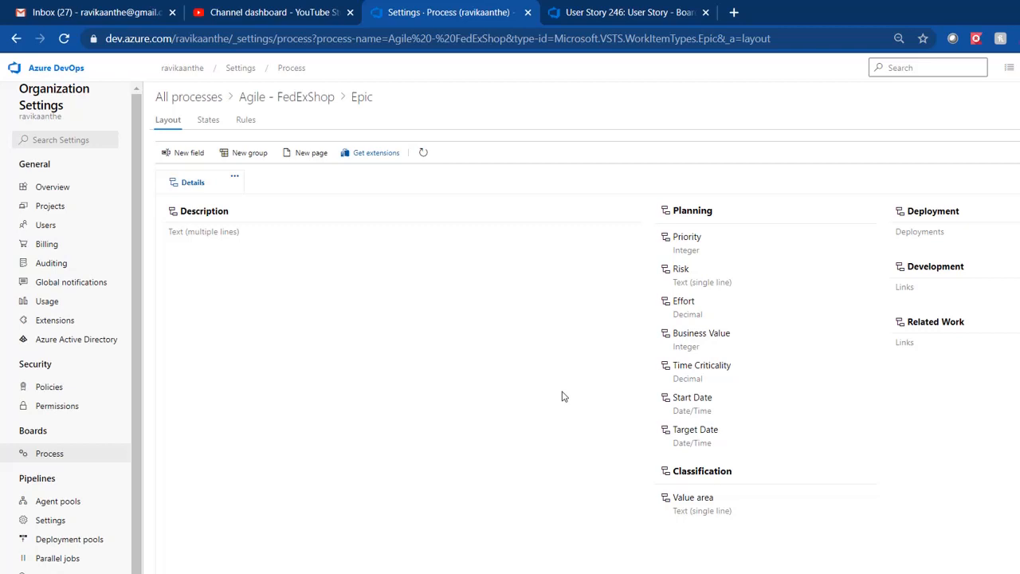
left_click(284, 99)
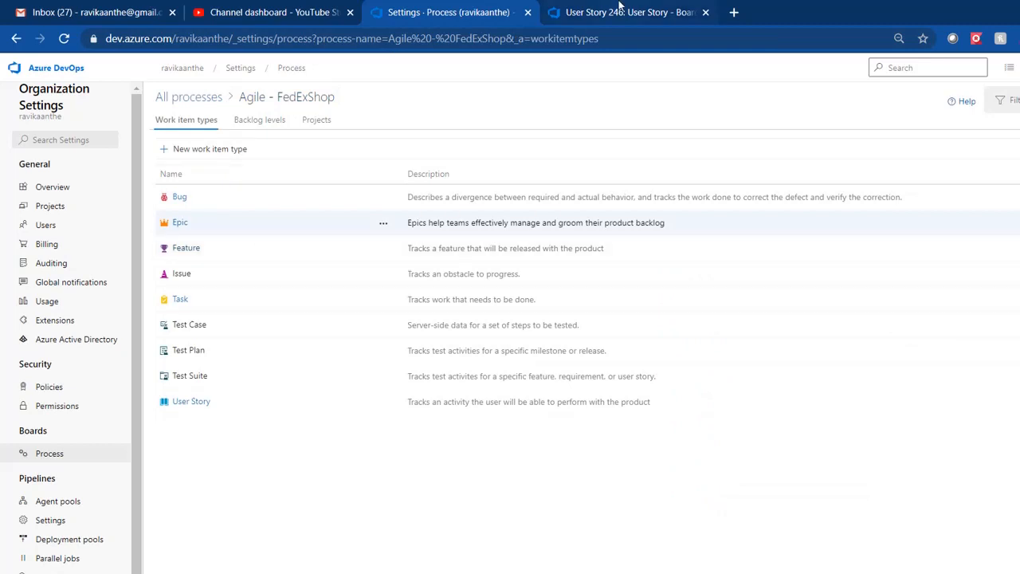
left_click(413, 221)
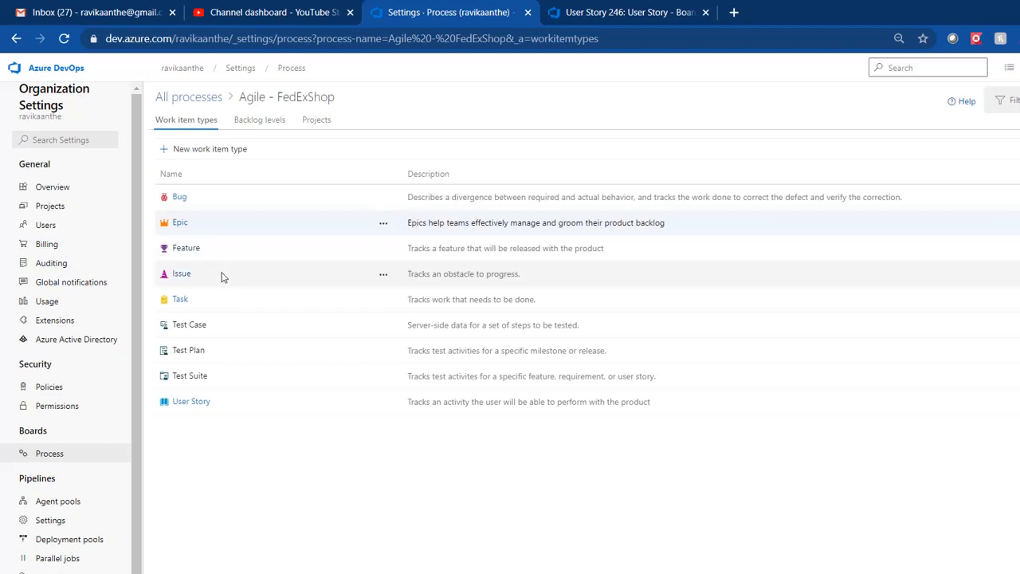
- Look at the Issue type's options in the process and at the work item types offered for new items in FedEX_Shipping
left_click(383, 275)
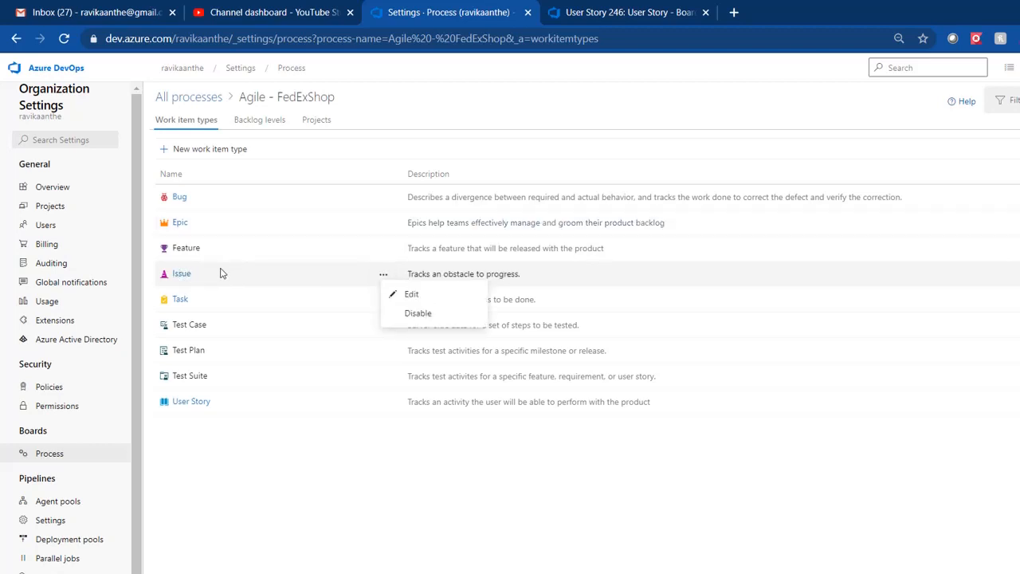
left_click(615, 12)
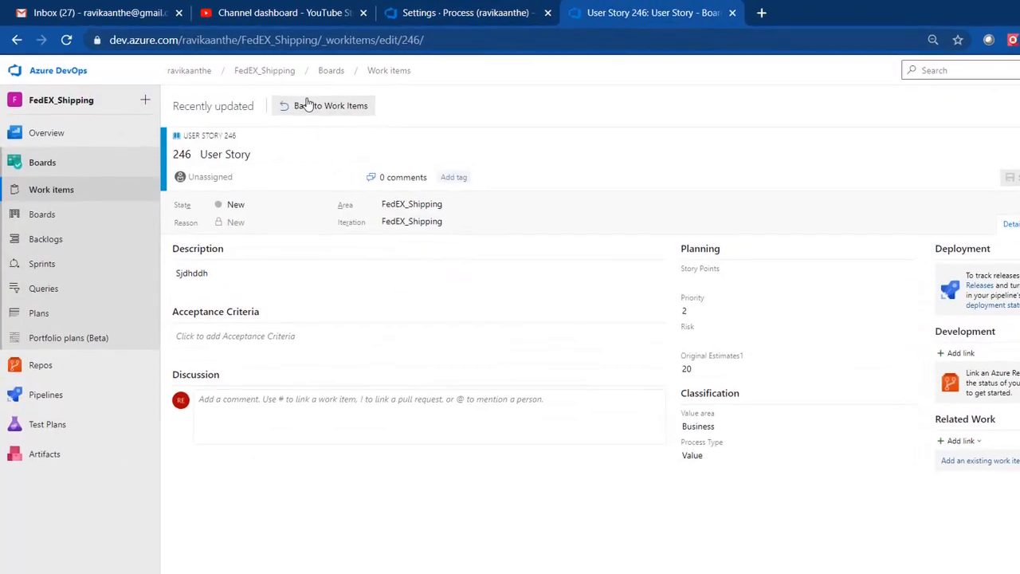
left_click(307, 105)
left_click(428, 160)
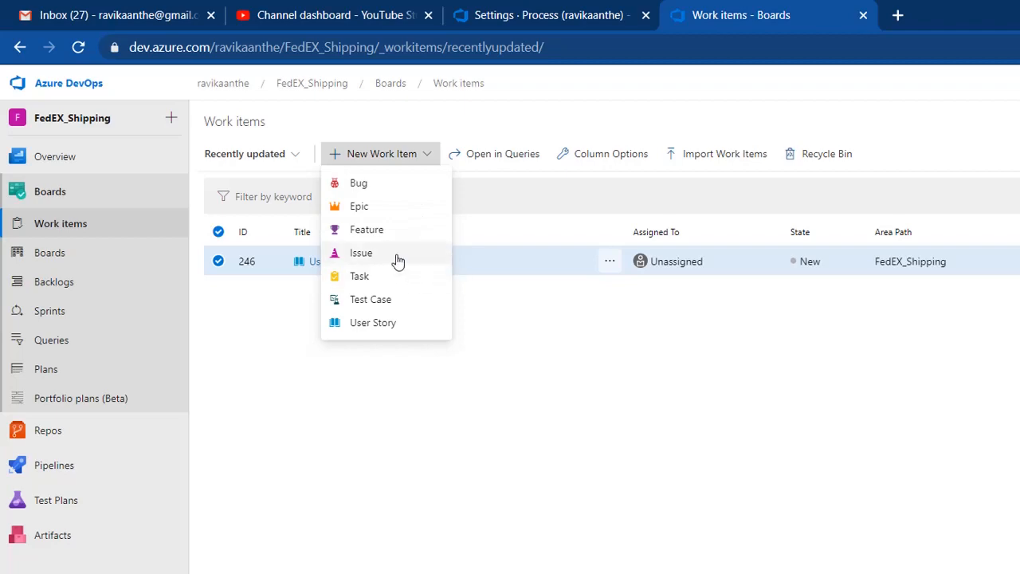
left_click(355, 17)
- Disable the Issue work item type in the Agile - FedExShop process
left_click(551, 17)
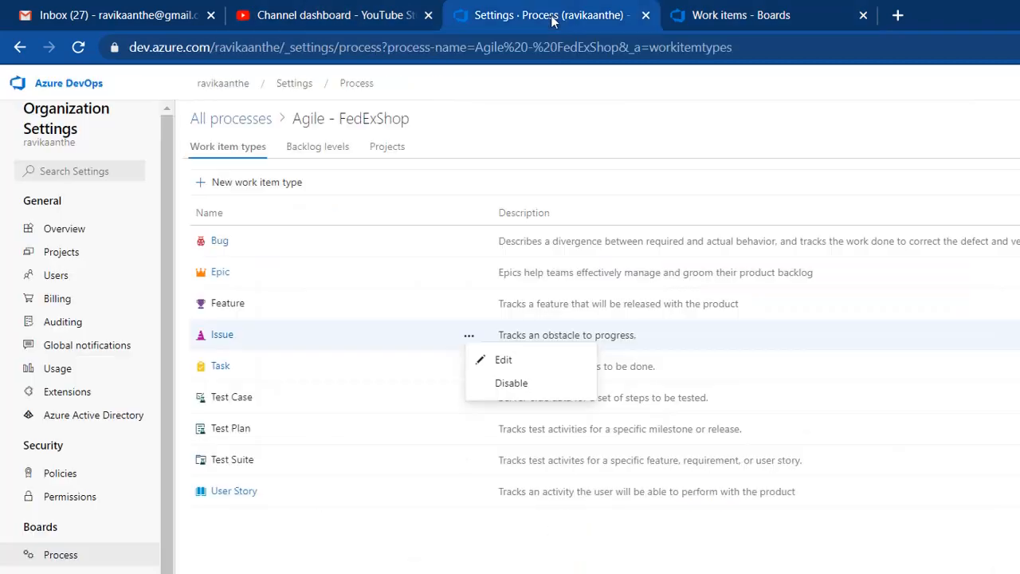
left_click(470, 340)
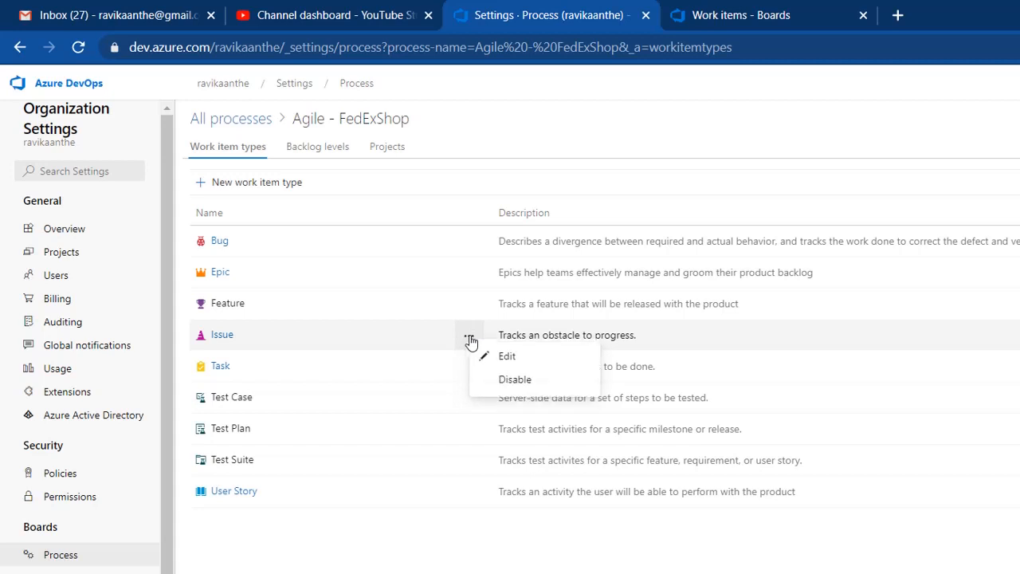
left_click(531, 381)
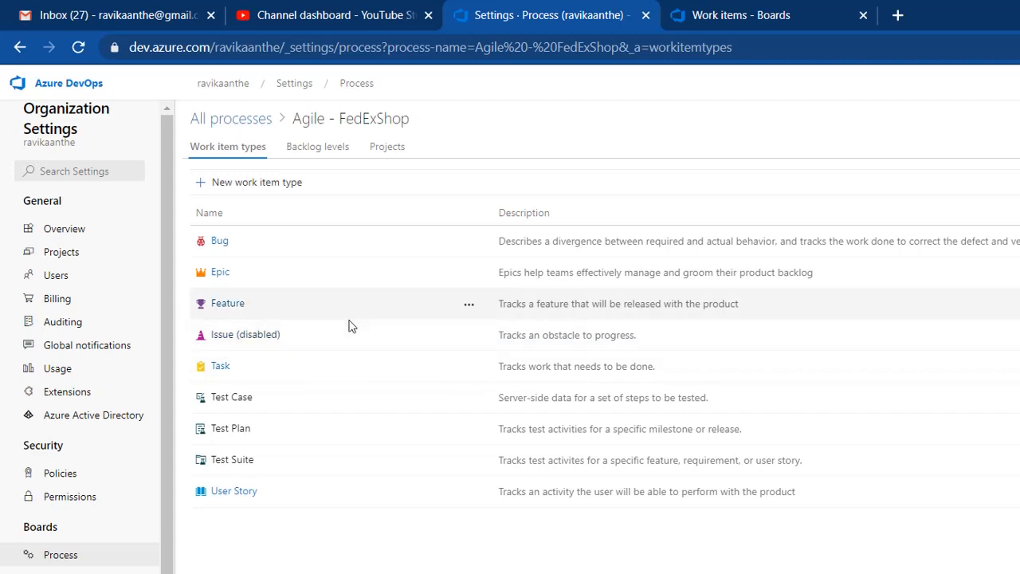
- Reload the FedEX_Shipping work items page and check which work item types are offered with Issue disabled in the process
left_click(771, 18)
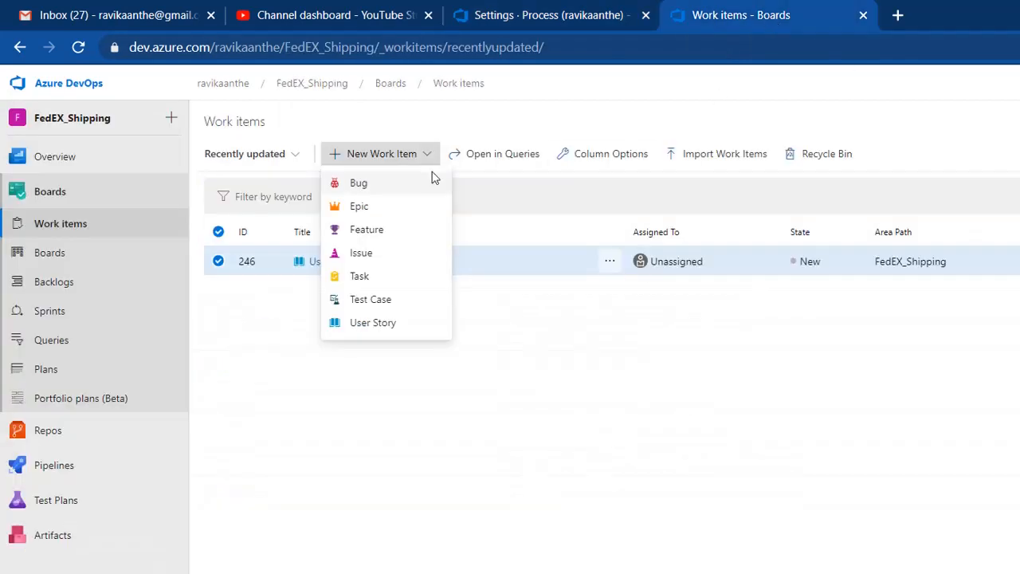
left_click(427, 49)
left_click(428, 64)
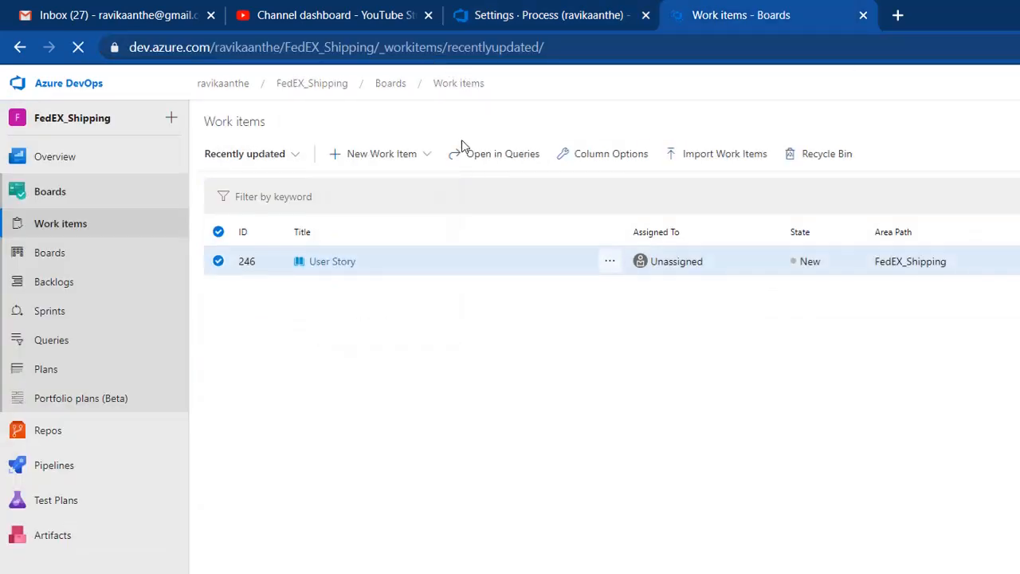
left_click(428, 155)
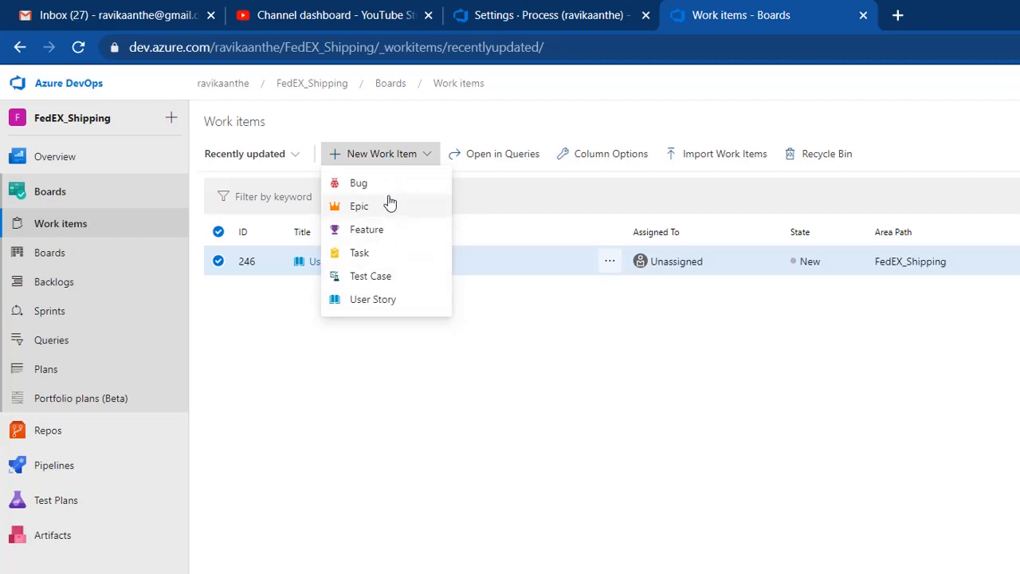
- Re-enable the Issue work item type in the Agile - FedExShop process
left_click(572, 10)
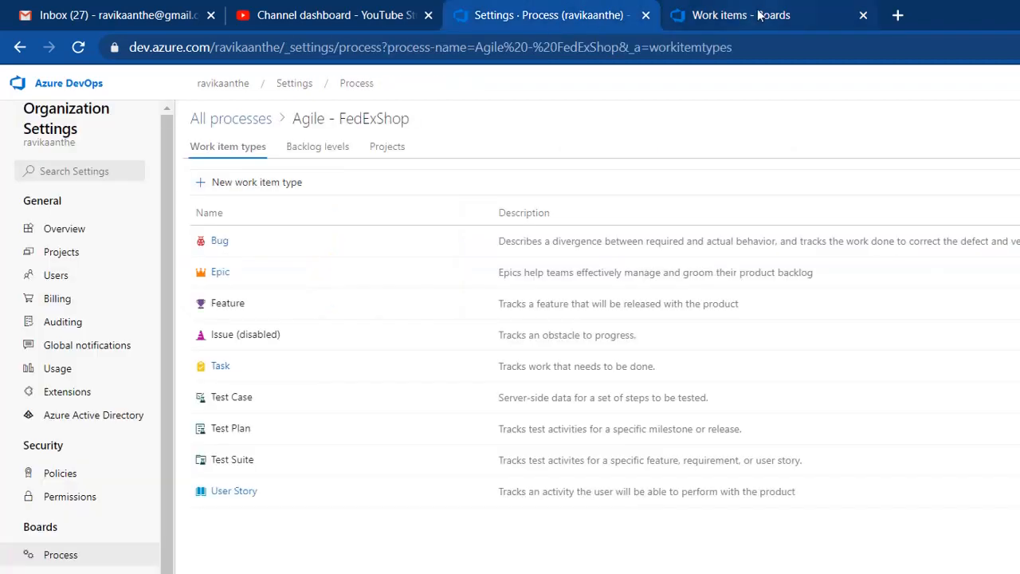
left_click(469, 339)
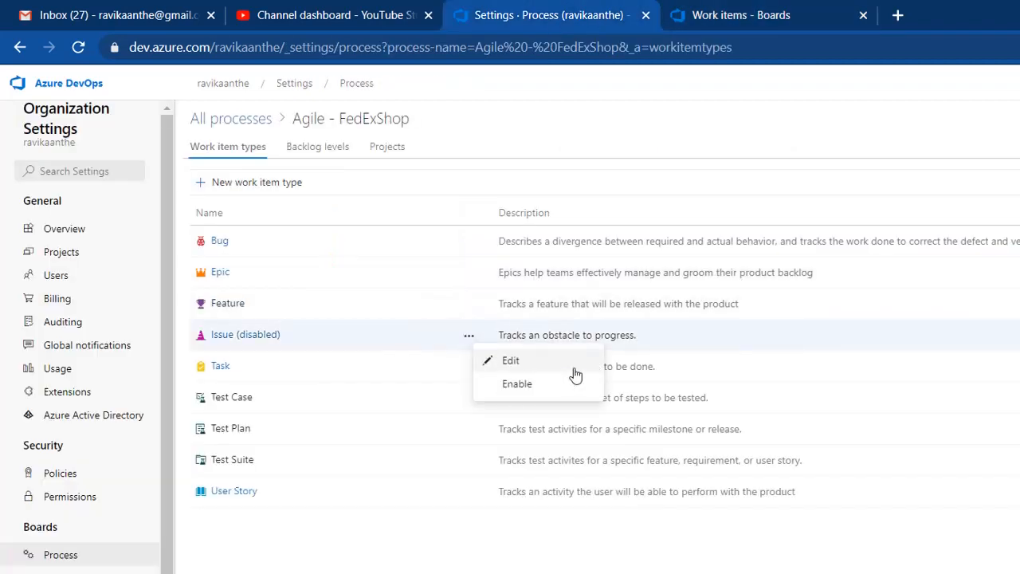
left_click(510, 382)
- Refresh the FedEX_Shipping work items and check the types offered for new items after re-enabling Issue
left_click(724, 14)
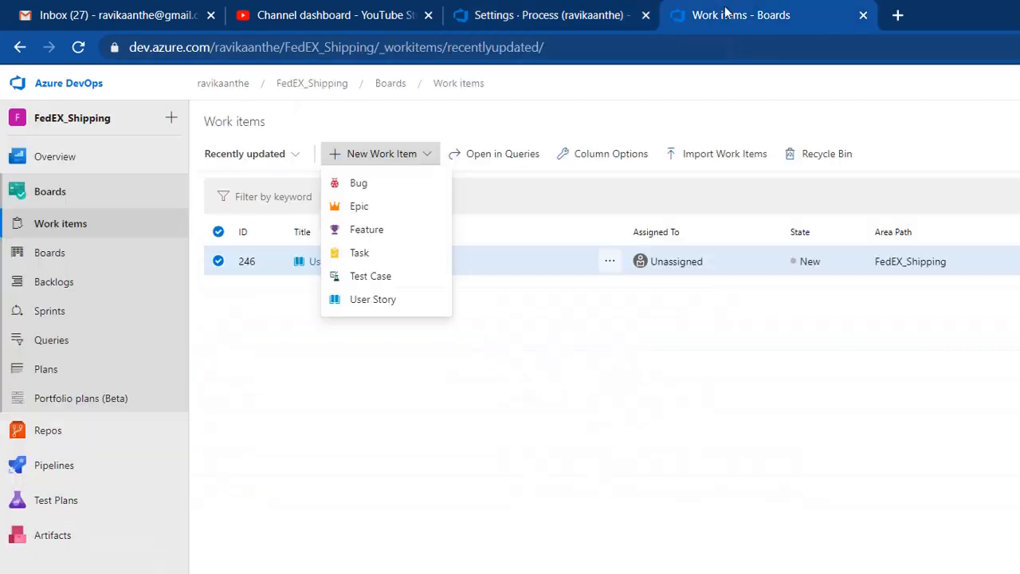
left_click(456, 45)
key("Return")
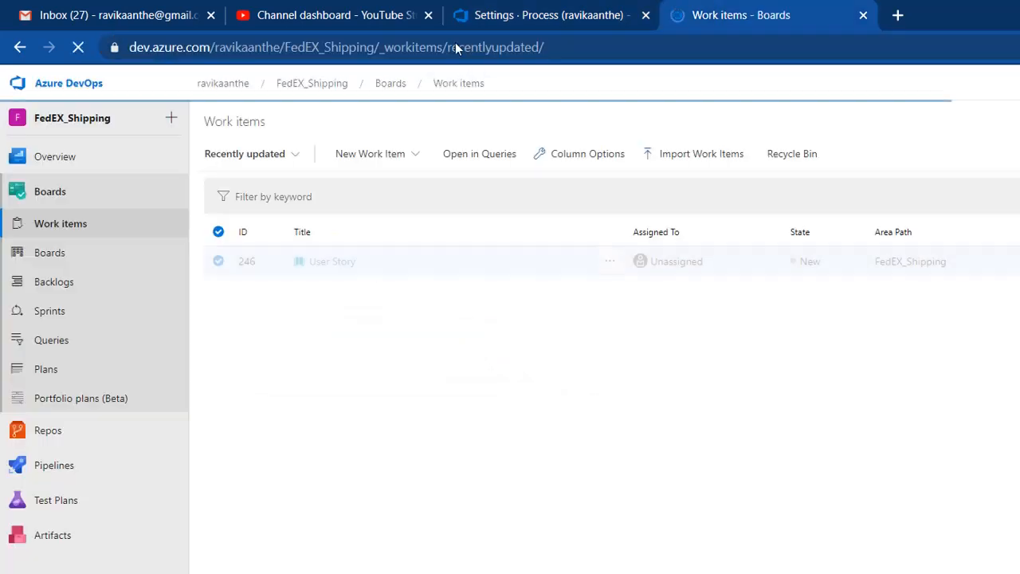
left_click(426, 159)
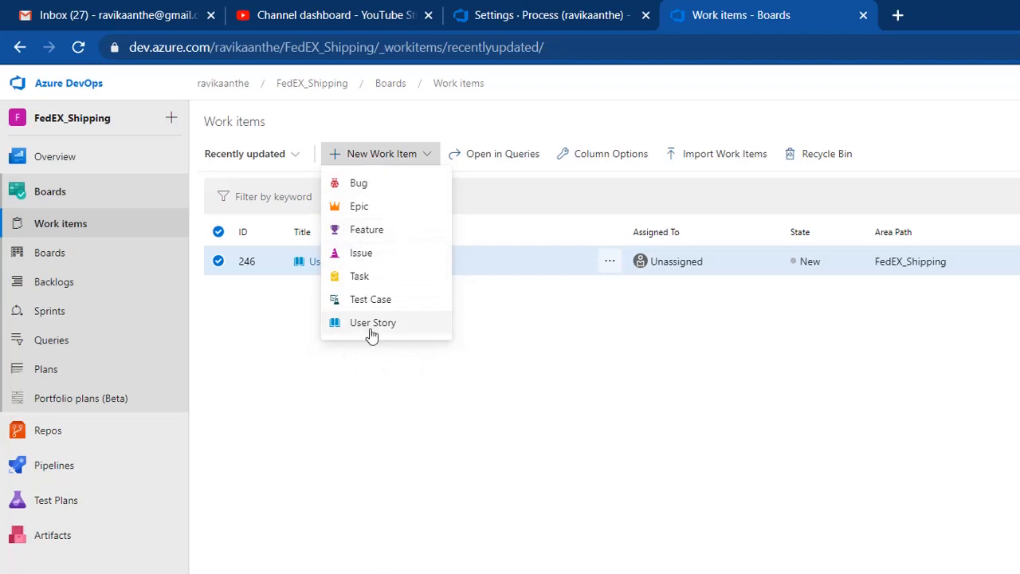
- Start a new work item type in the Agile - FedExShop process and name it New Work Item Type
left_click(551, 19)
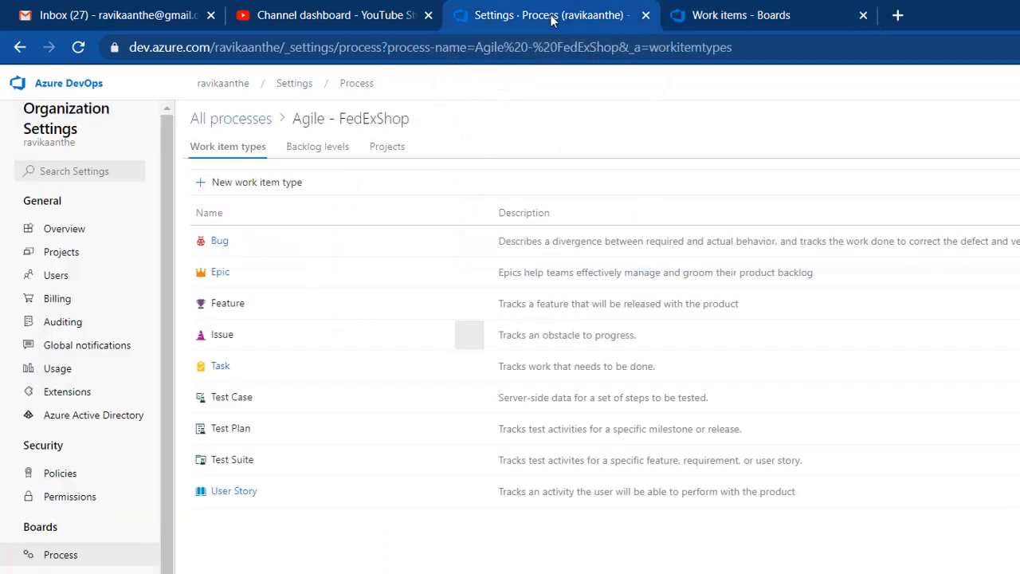
left_click(260, 188)
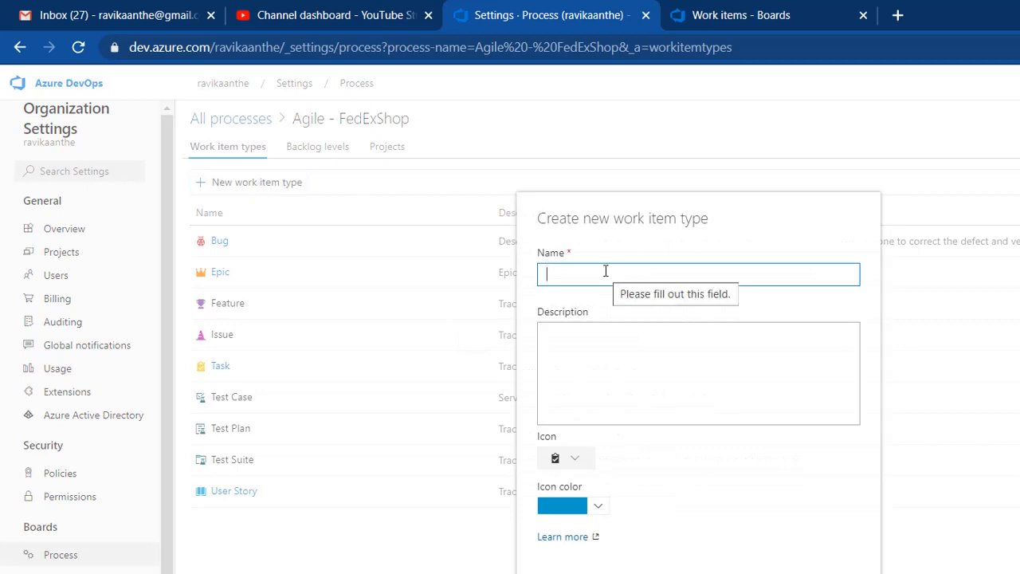
type("Ne")
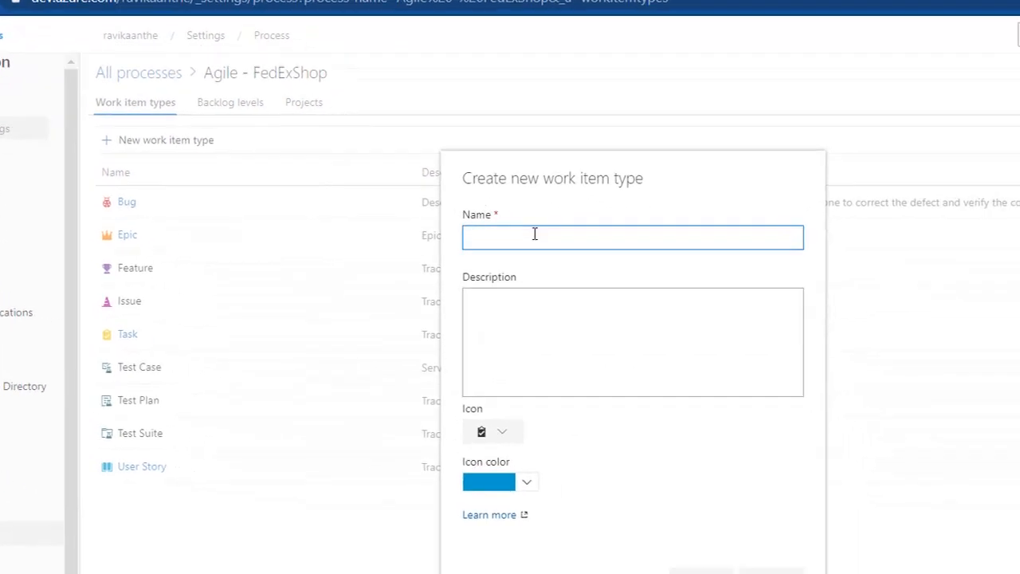
type("New Wot")
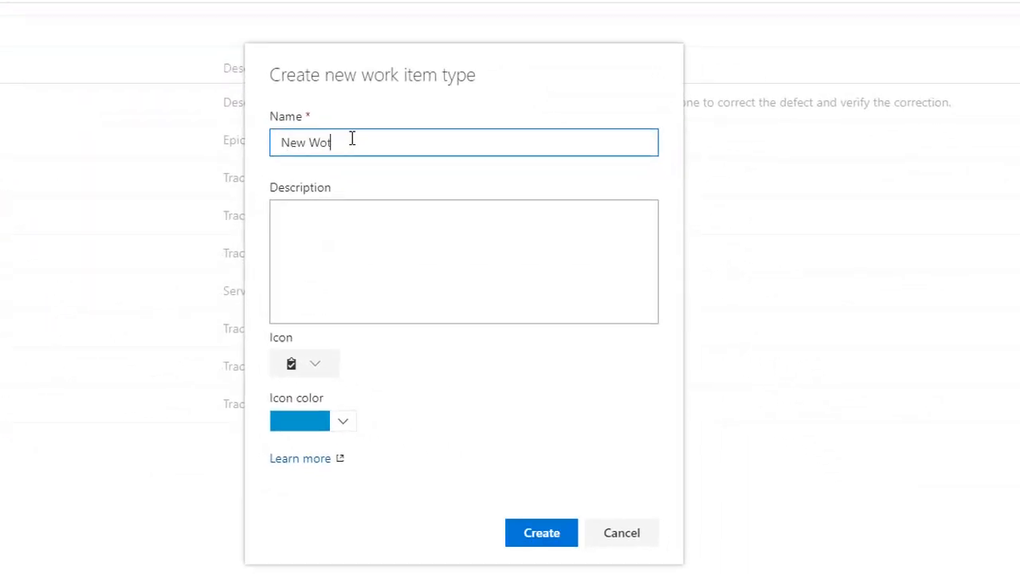
type("k Item Type")
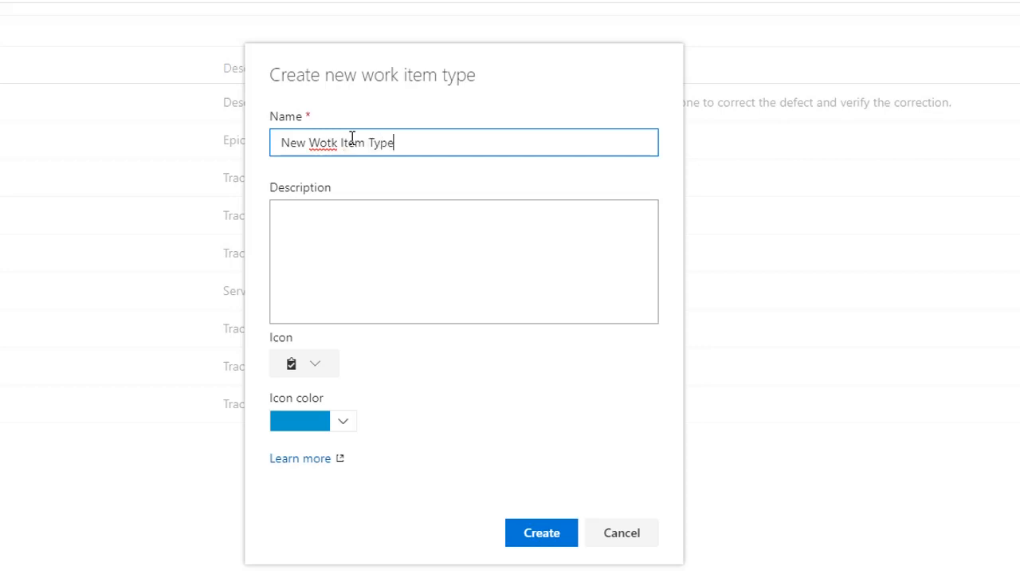
left_click(338, 143)
key("BackSpace")
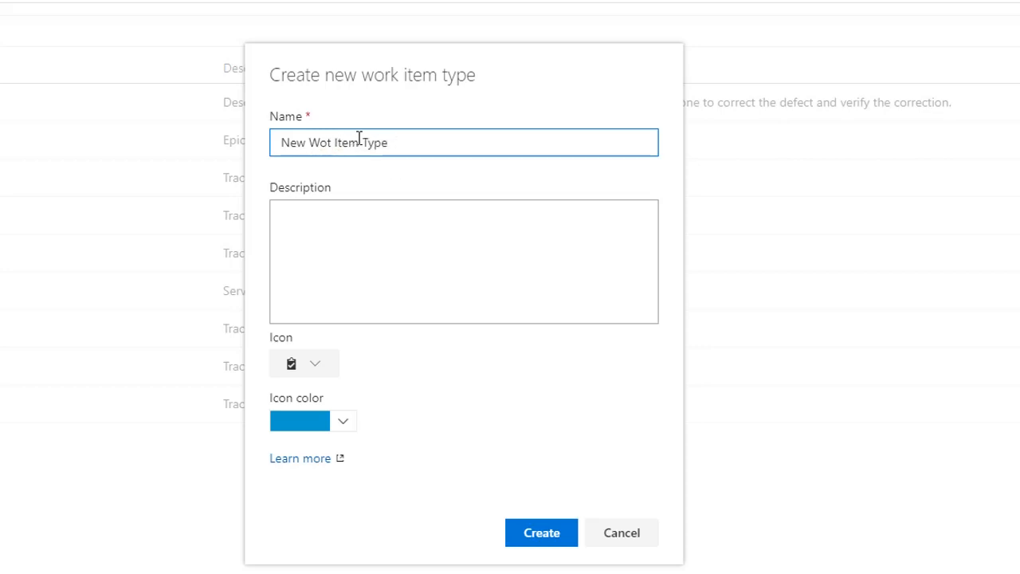
key("BackSpace")
type("rk")
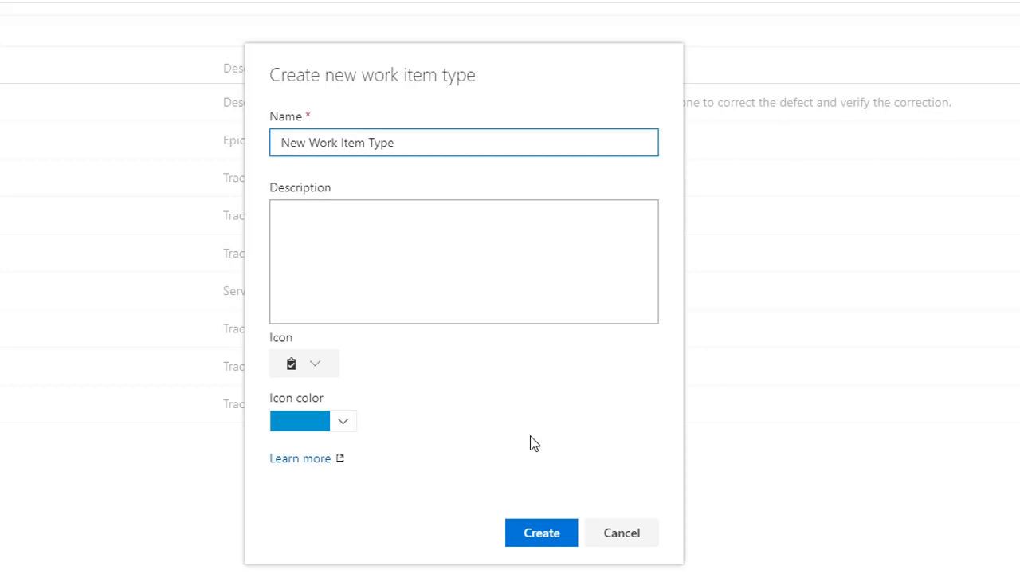
- Give the new work item type the light red icon color #f06673 and the airplane icon, and create it
left_click(343, 422)
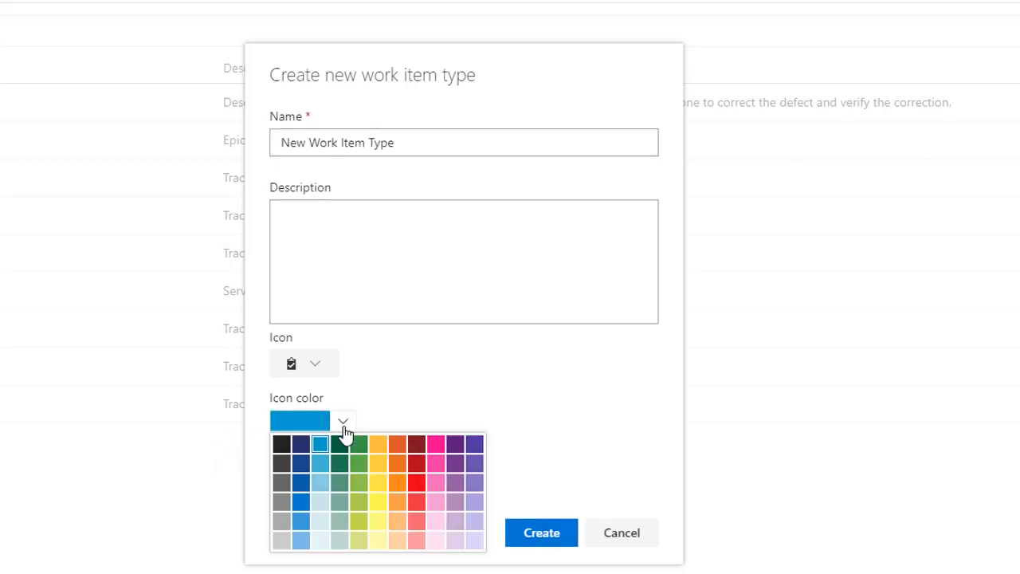
left_click(413, 524)
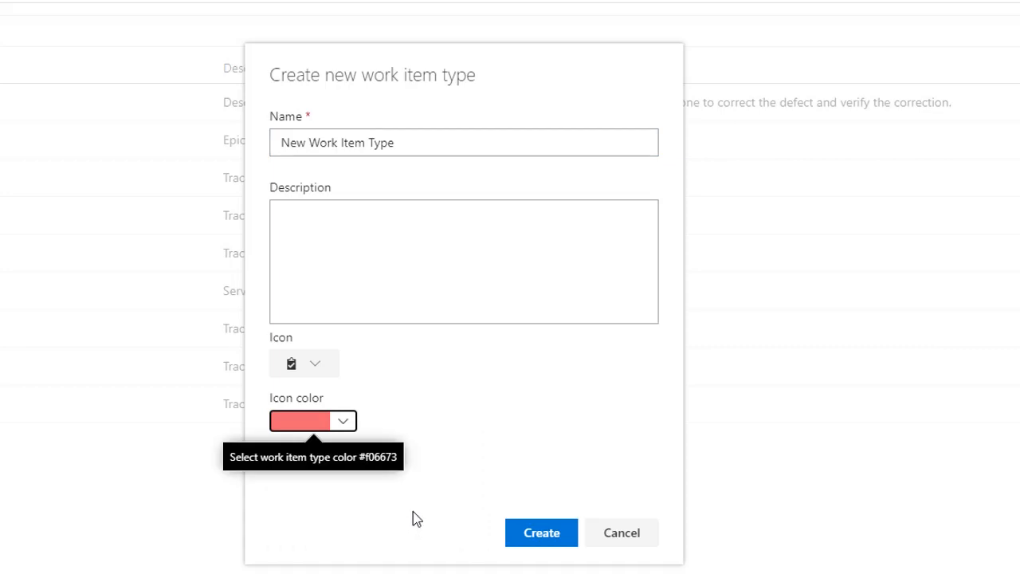
left_click(320, 371)
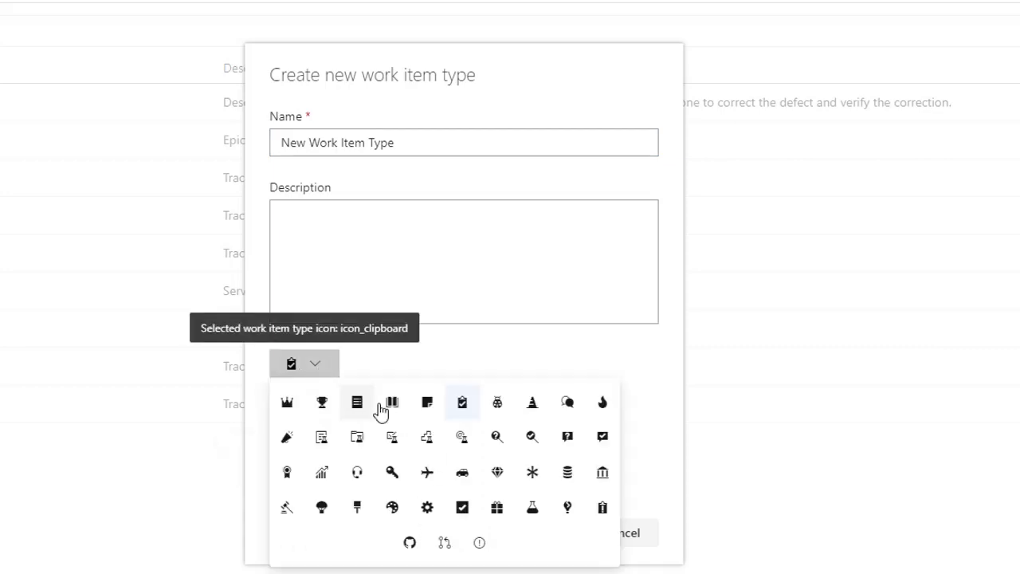
left_click(428, 475)
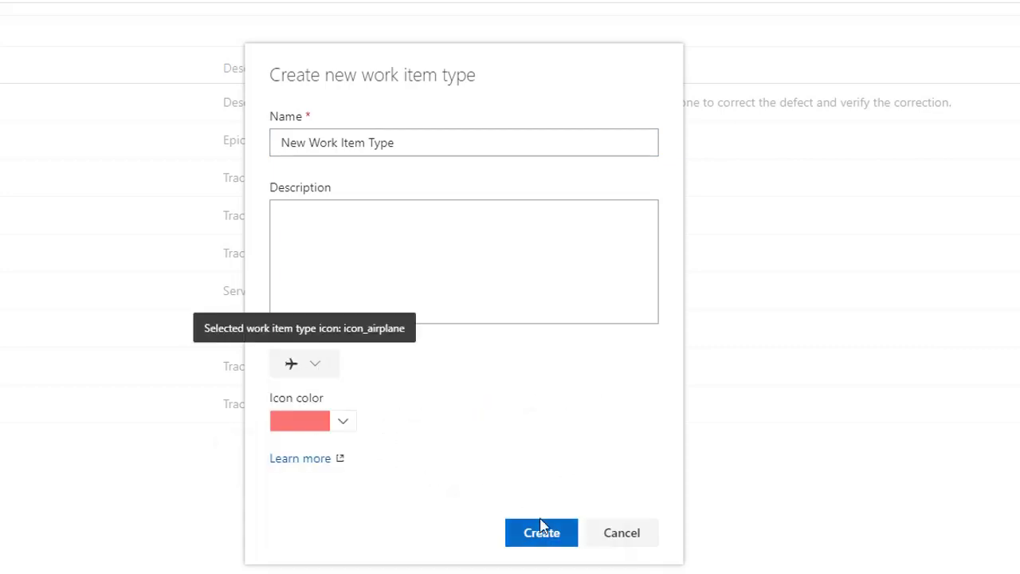
left_click(558, 543)
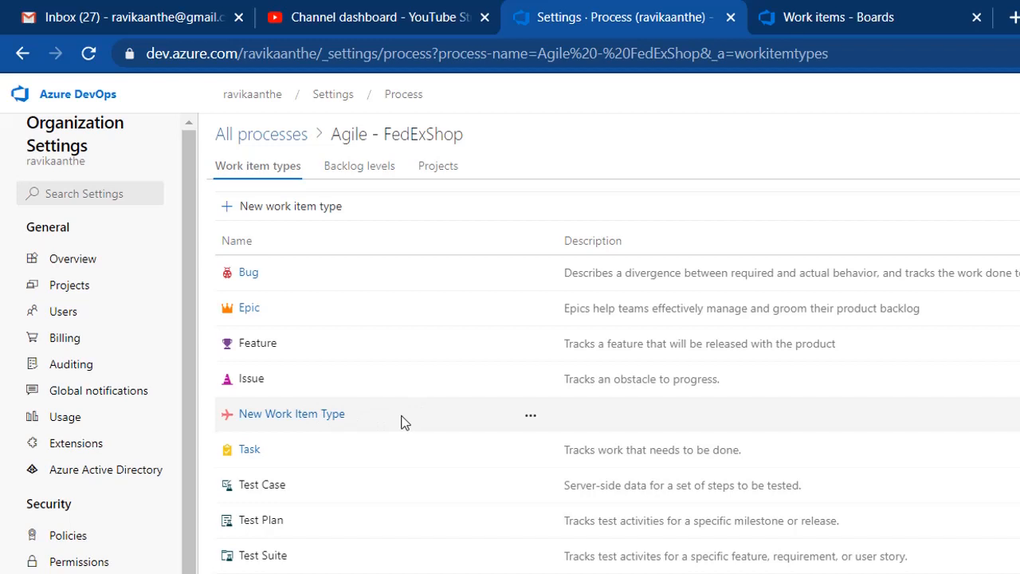
- Reload the FedEX_Shipping work items page and look for New Work Item Type among the types offered for new items
left_click(842, 17)
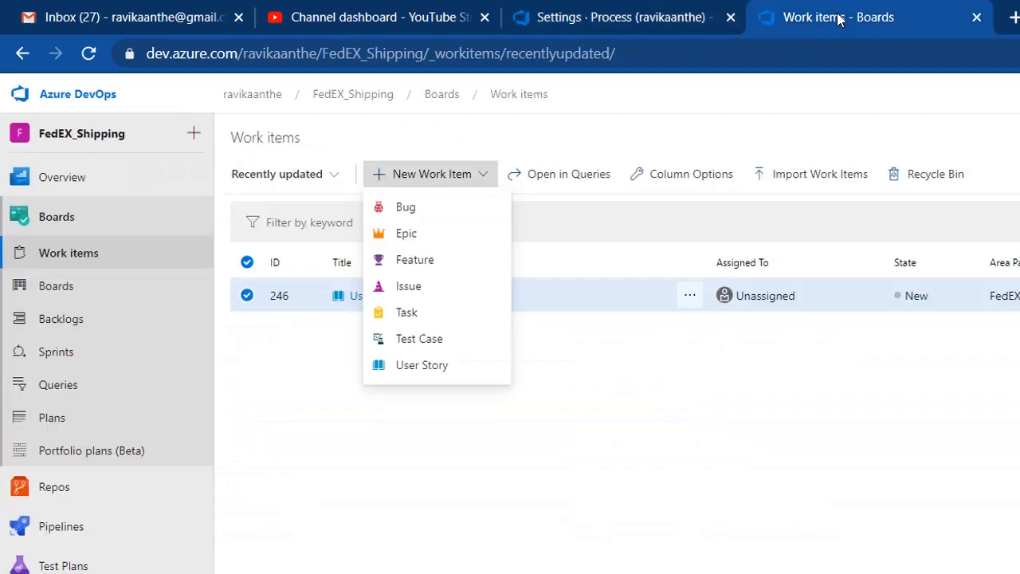
left_click(681, 60)
key("Return")
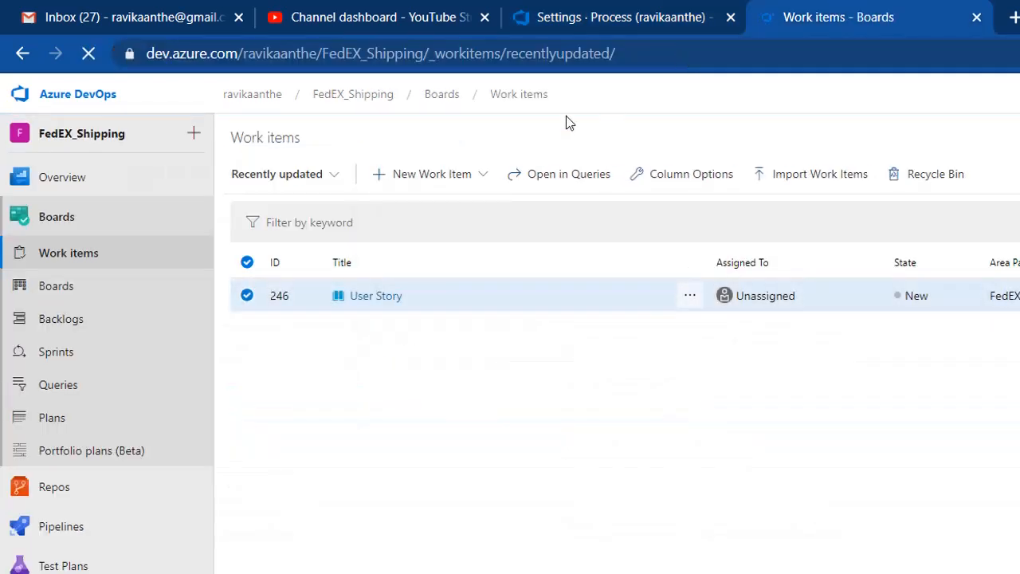
left_click(495, 175)
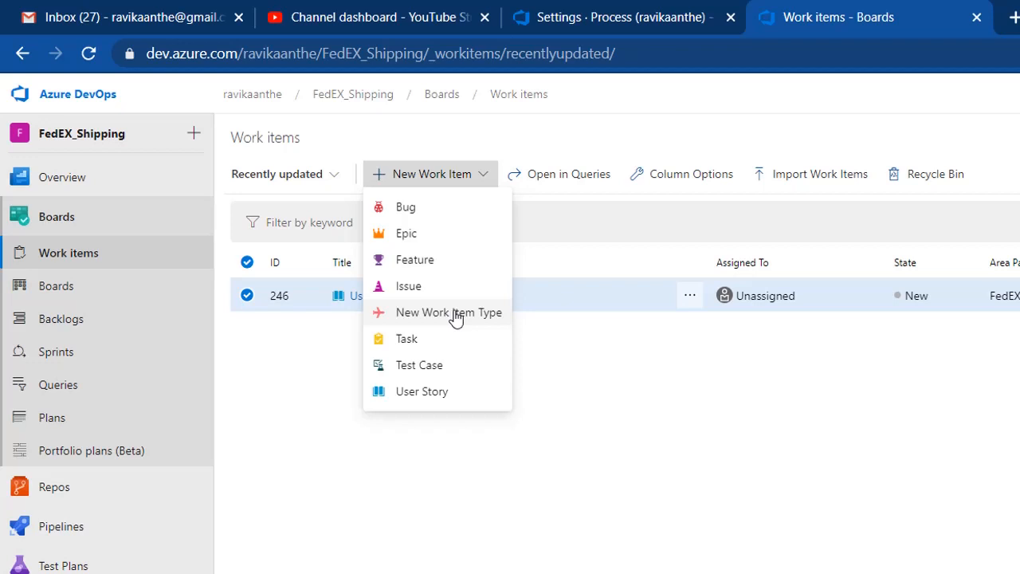
- Return to the Agile - FedExShop process and open the layout of the Epic work item type
left_click(605, 29)
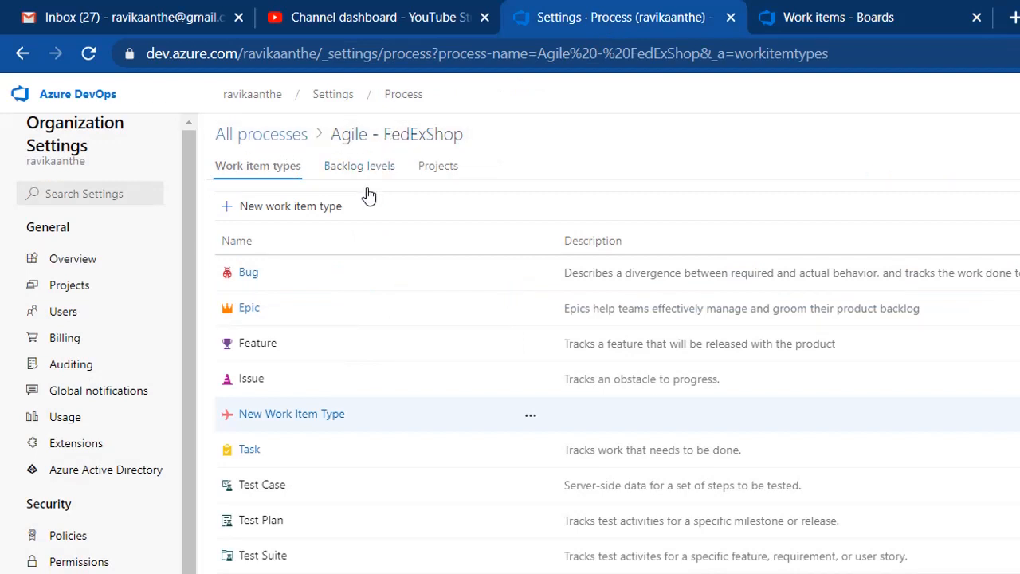
left_click(333, 422)
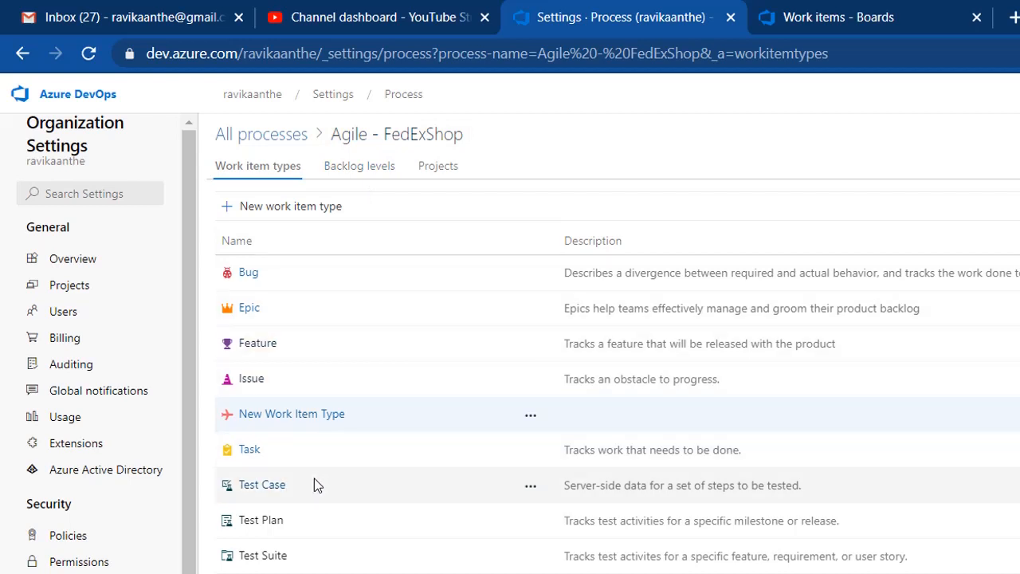
left_click(250, 309)
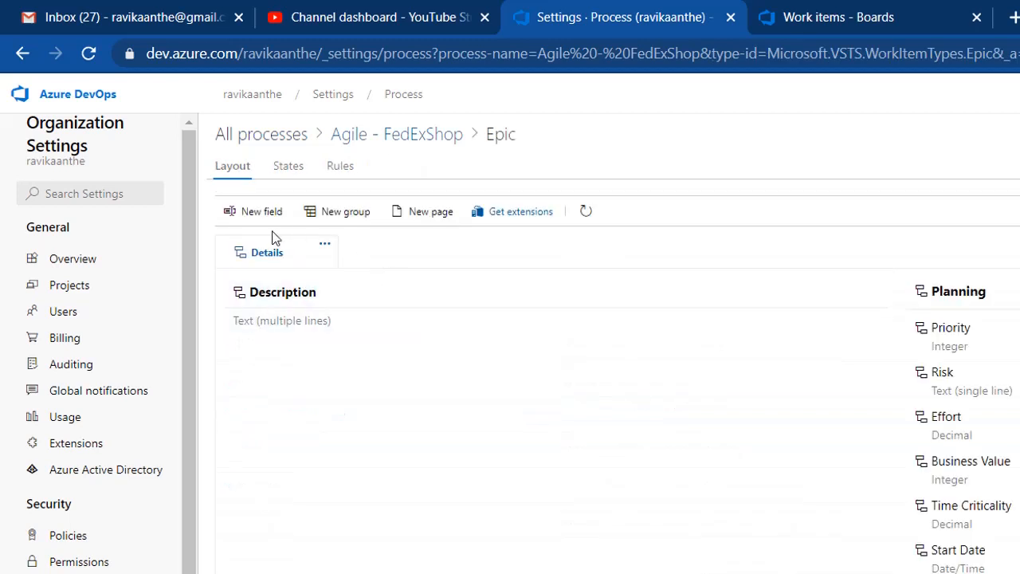